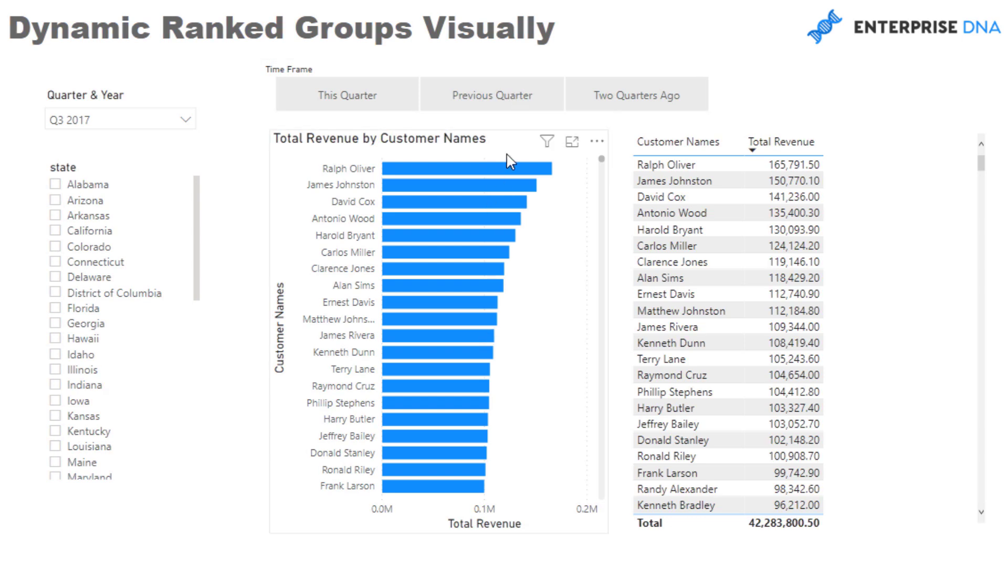
- Create a new measure named Revenue LQ in the Key Measures table, with its formula starting on a second line
mouse_move(452, 426)
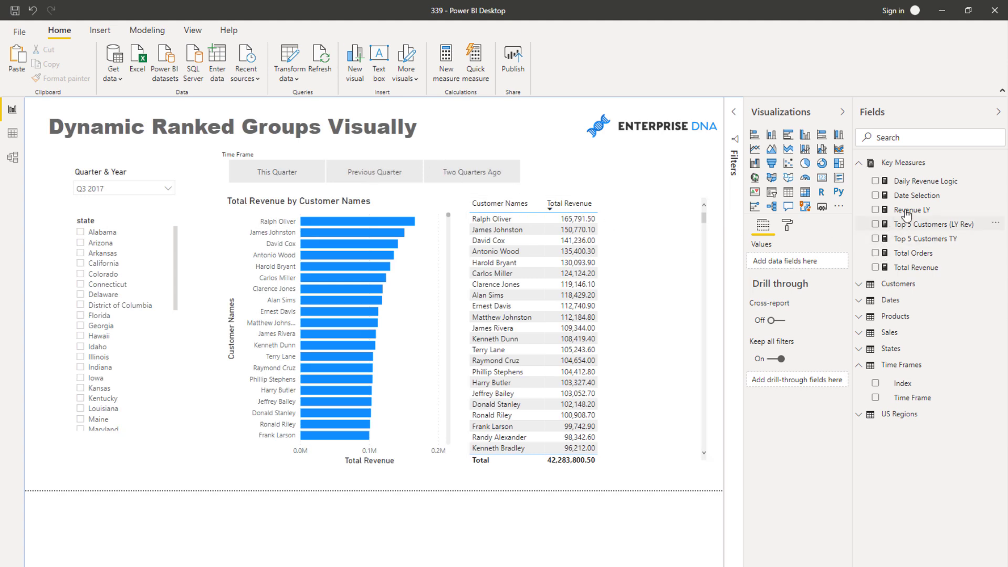
left_click(914, 268)
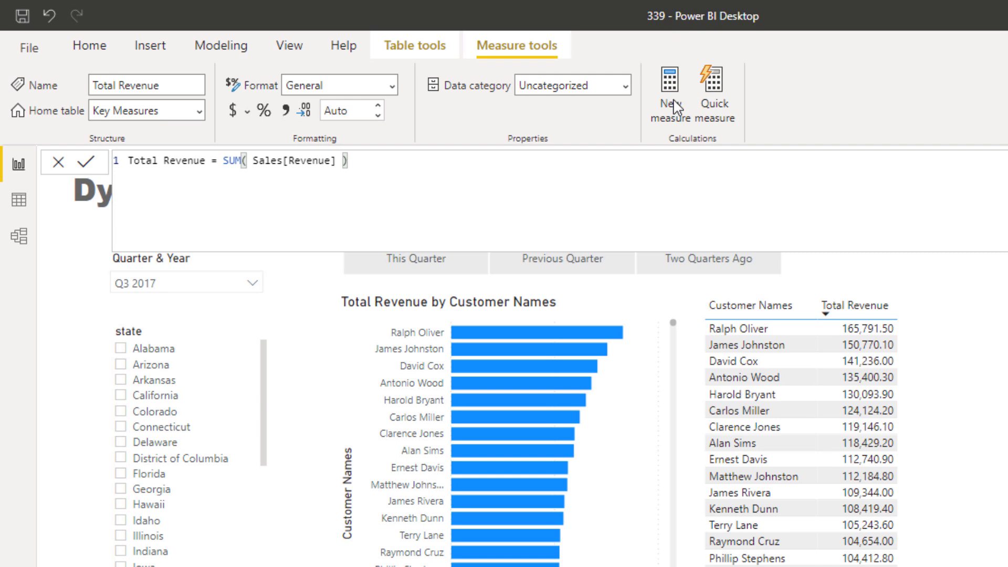
left_click(676, 107)
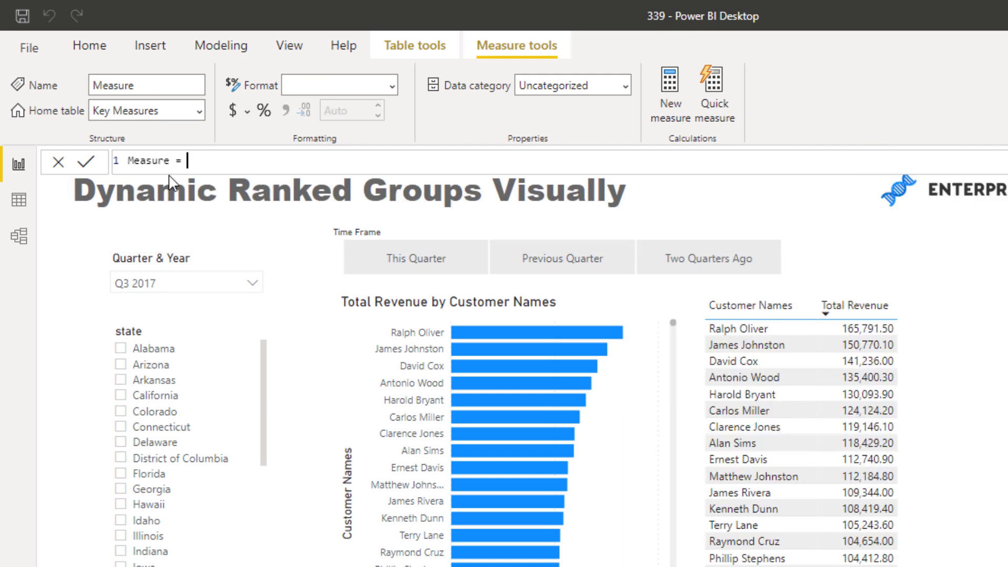
key("shift+Home")
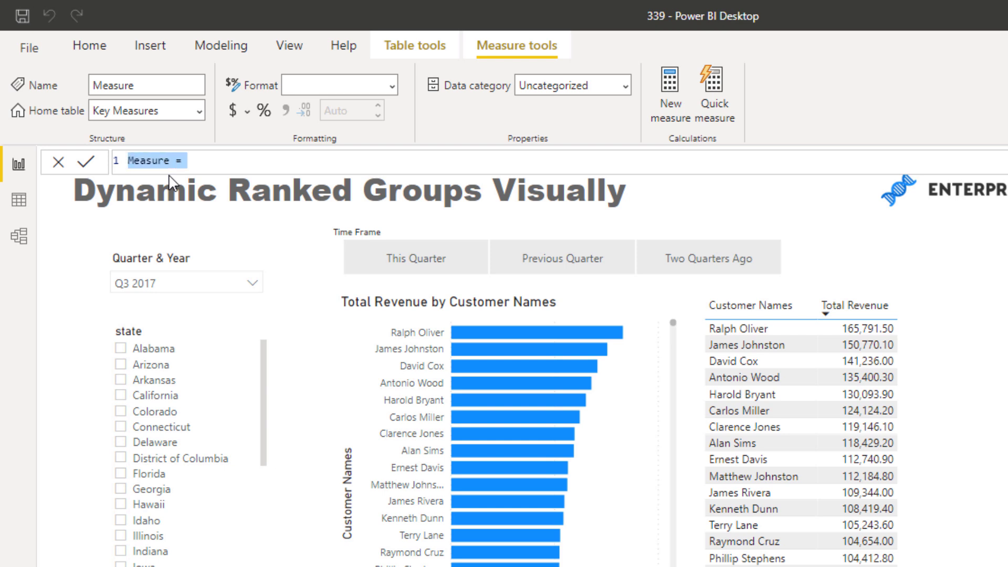
type("Revenue L")
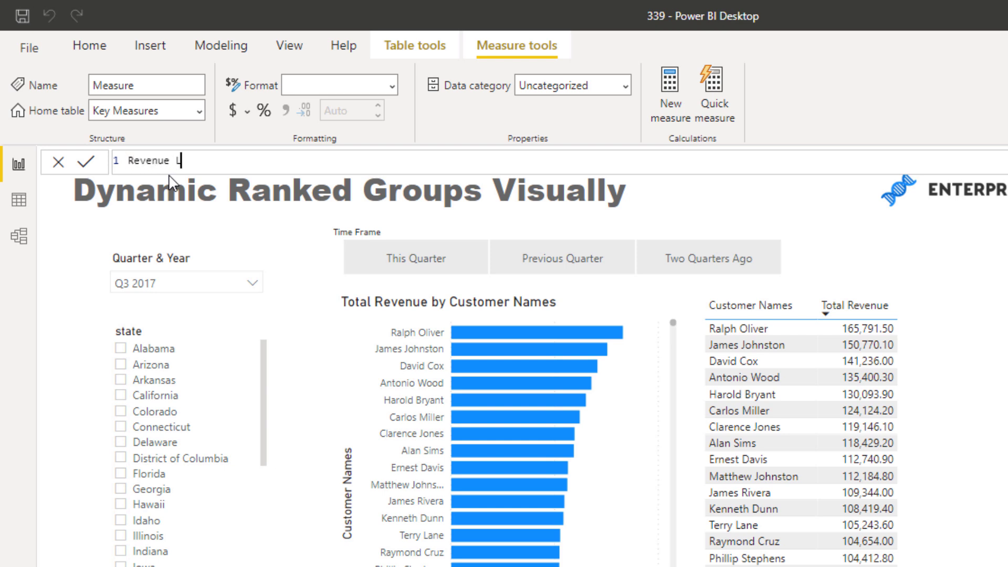
type("Q =")
key("shift+Return")
- Begin the Revenue LQ formula with CALCULATE, using [Total Revenue] as its expression
type("ca")
key("Tab")
type("[Tot")
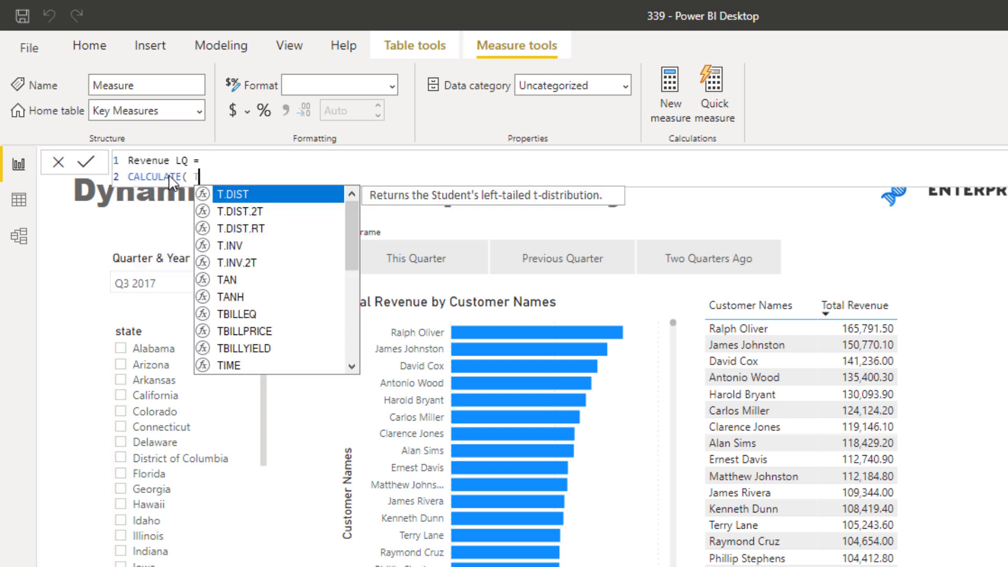
type("a")
key("Tab")
key("BackSpace")
key("BackSpace")
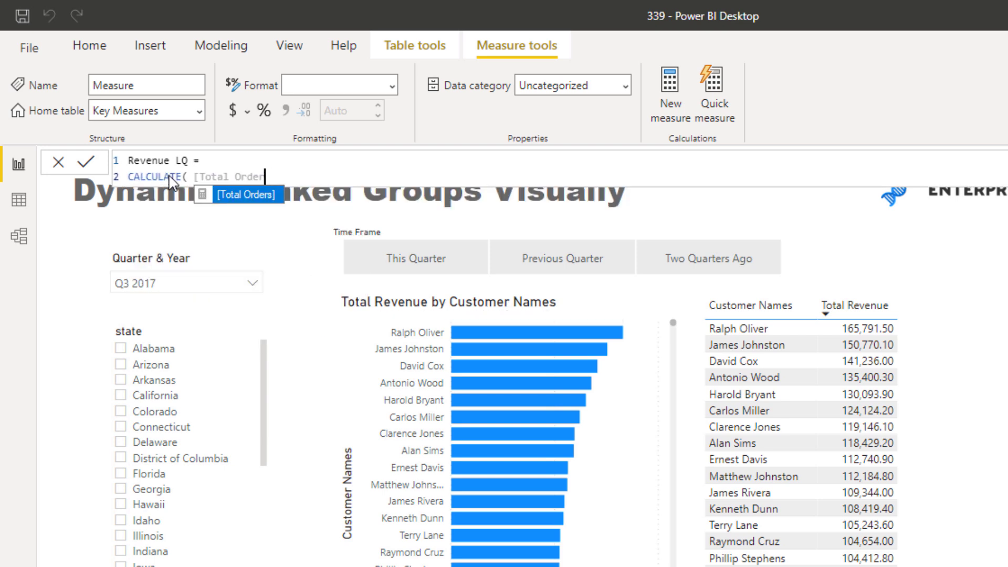
key("BackSpace")
type("R")
key("Tab")
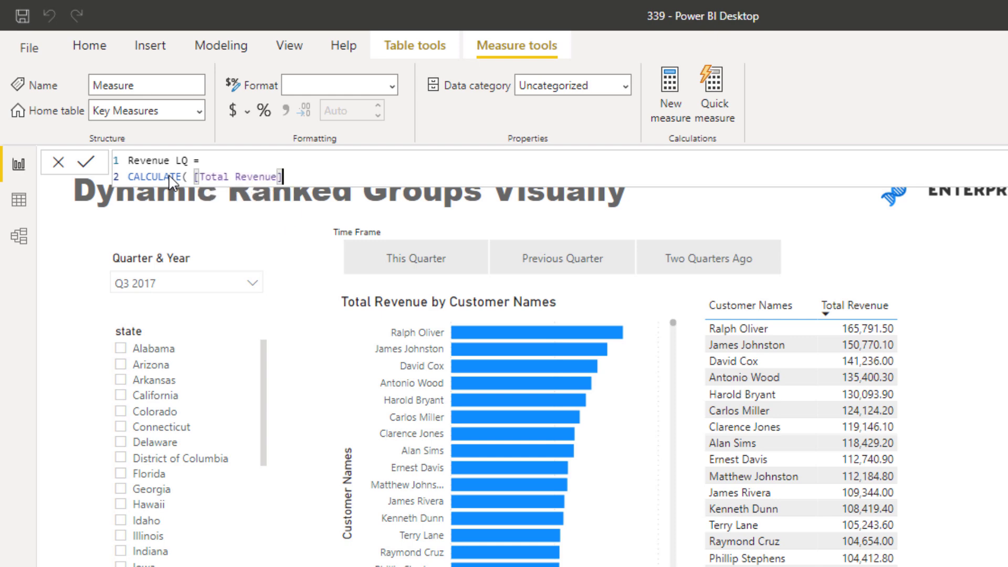
- Add DATEADD as the CALCULATE filter, with Dates[Date] as its date column
type(", DATE")
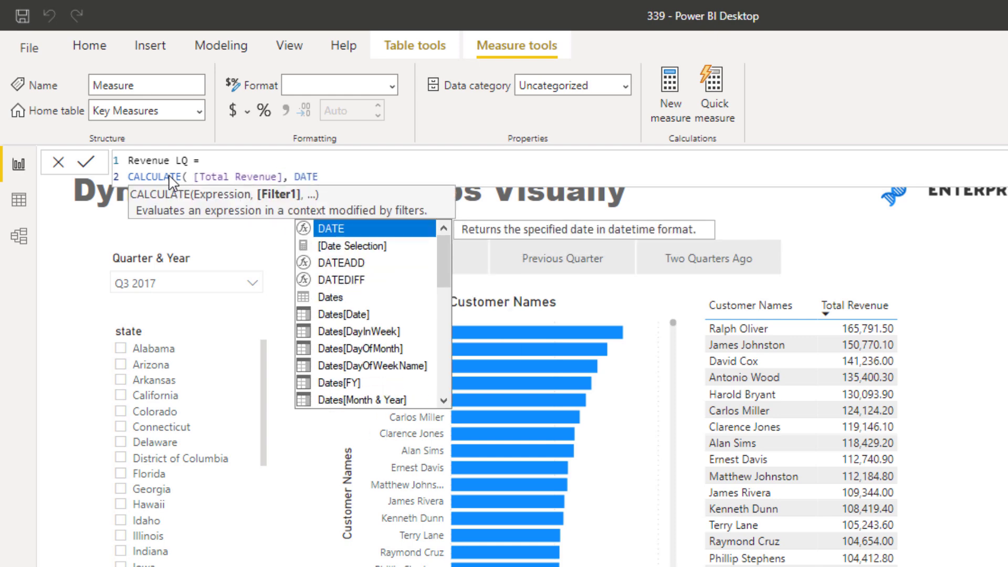
key("Down")
key("Down")
key("Down")
key("Up")
key("Tab")
type("Date")
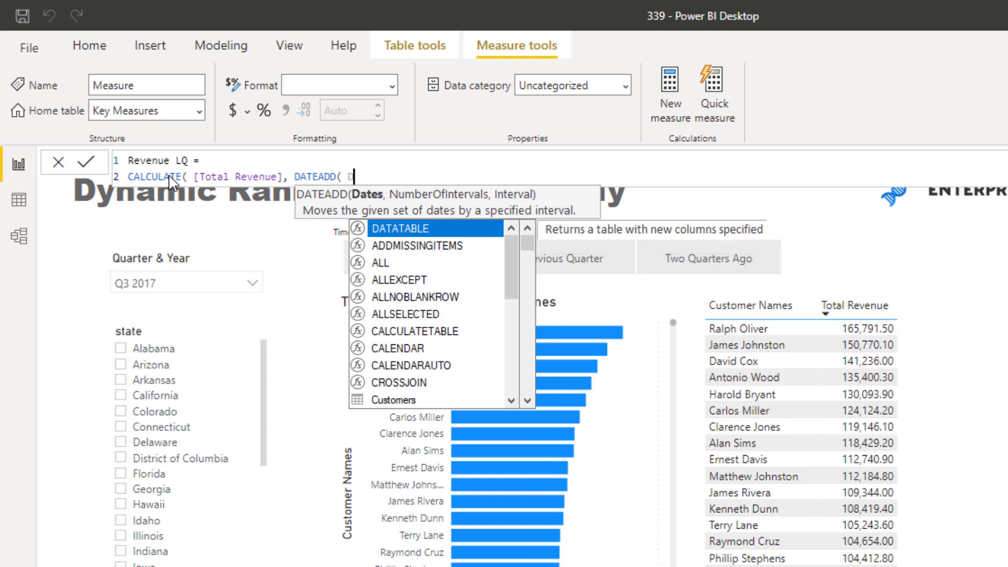
key("Down")
key("Down")
key("Tab")
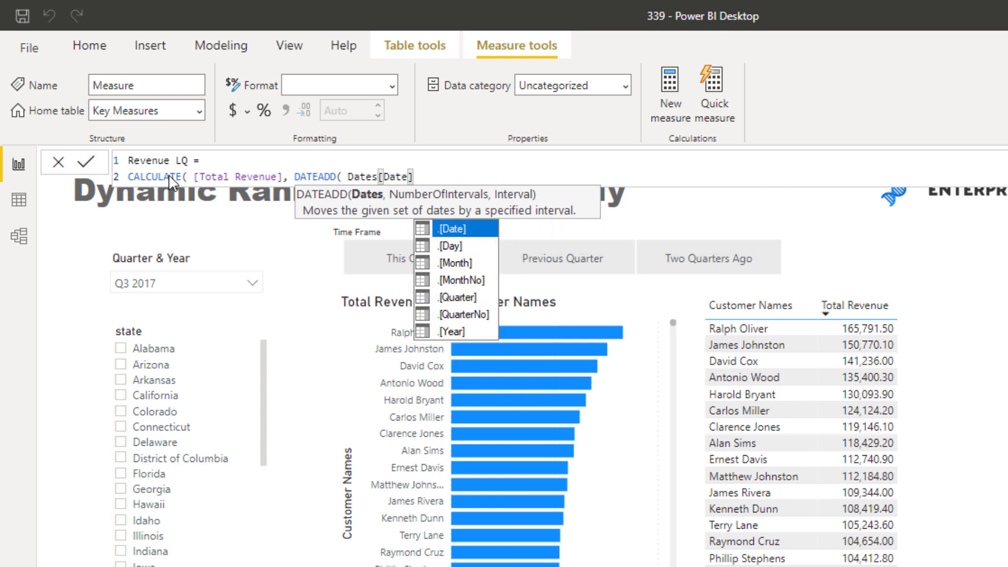
- Complete DATEADD with -1 and QUARTER, close both functions and commit the Revenue LQ measure
type(", ")
type("-1, Q")
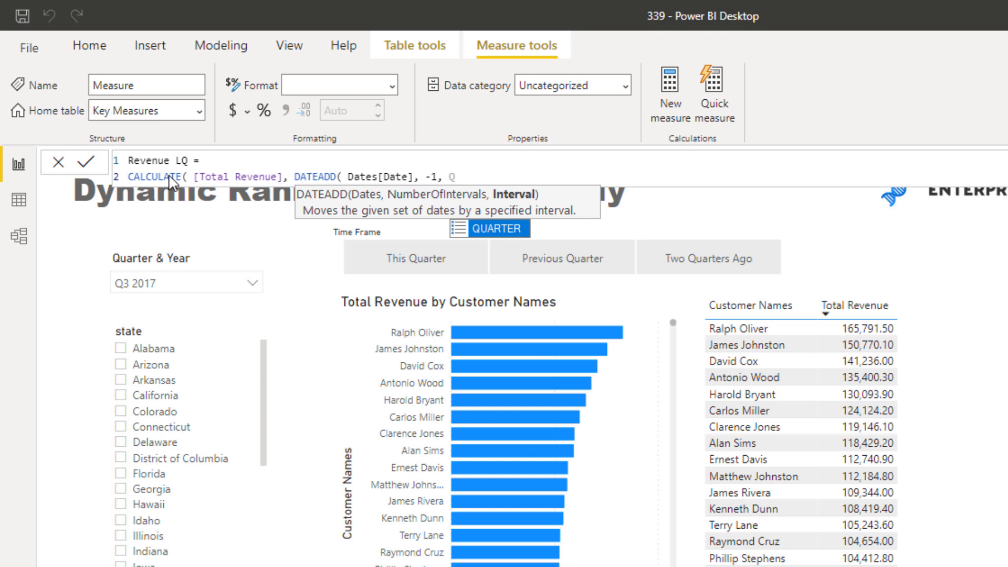
key("Tab")
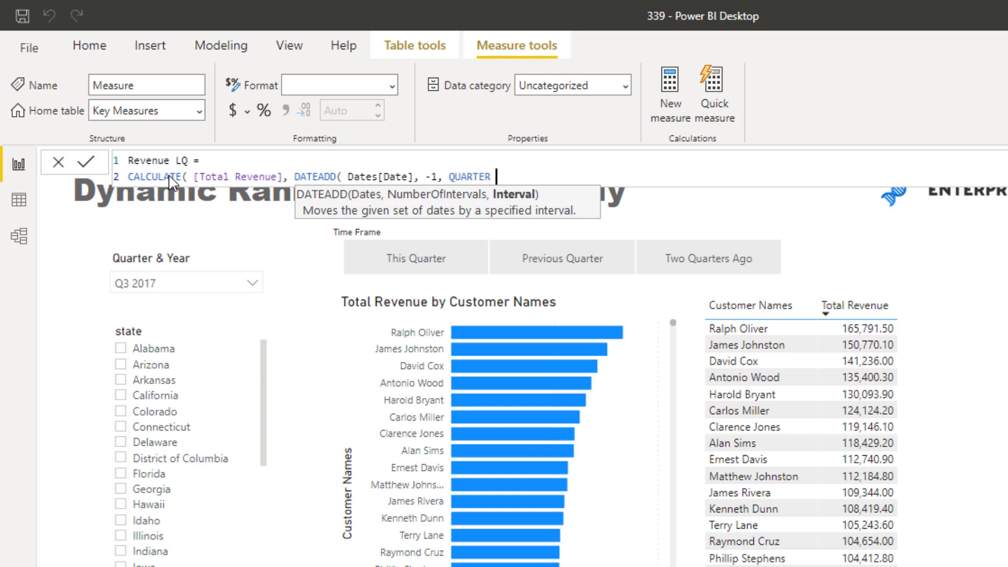
type(") )")
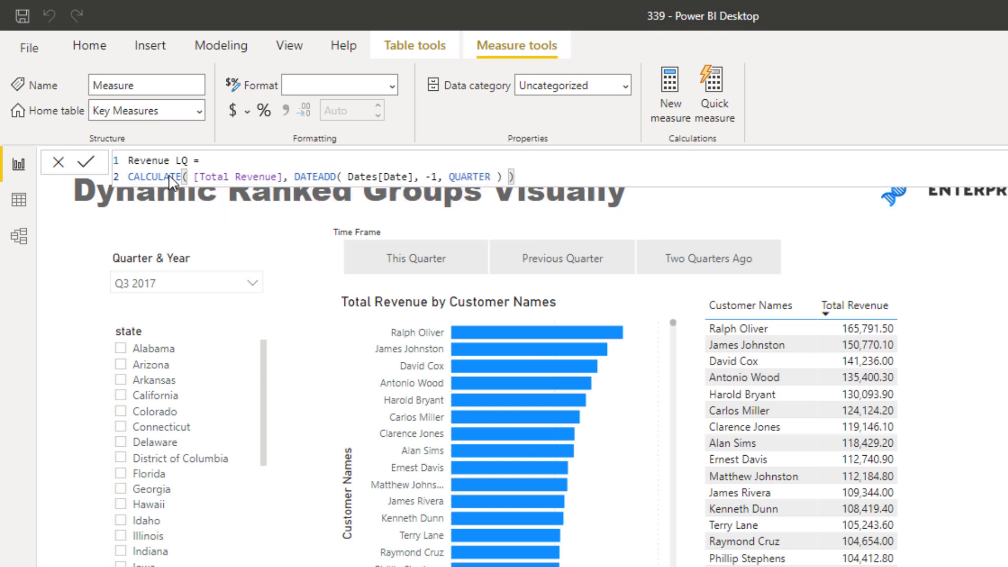
key("Return")
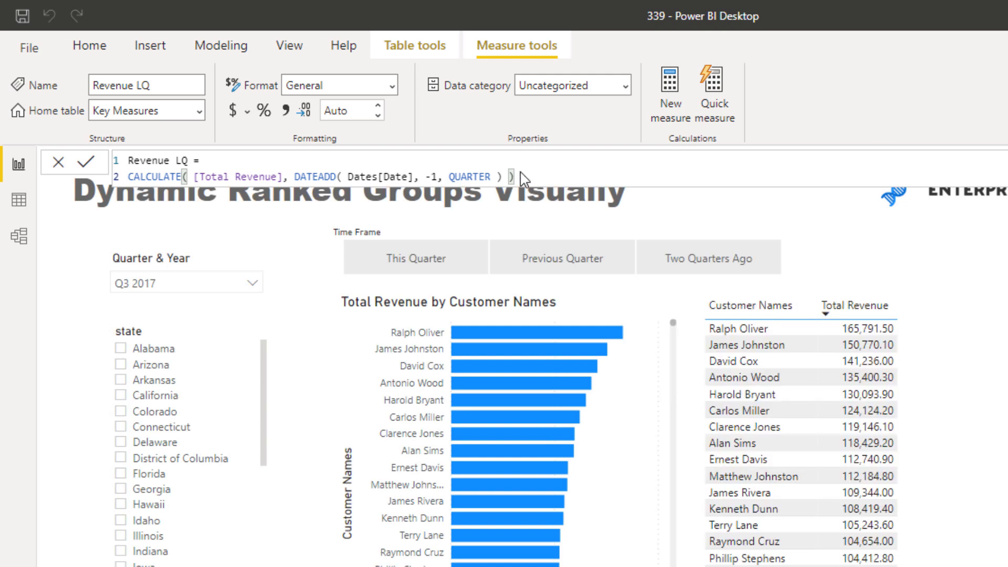
- Copy the whole Revenue LQ formula into another new measure in place of its default text
left_click_drag(497, 178, 110, 167)
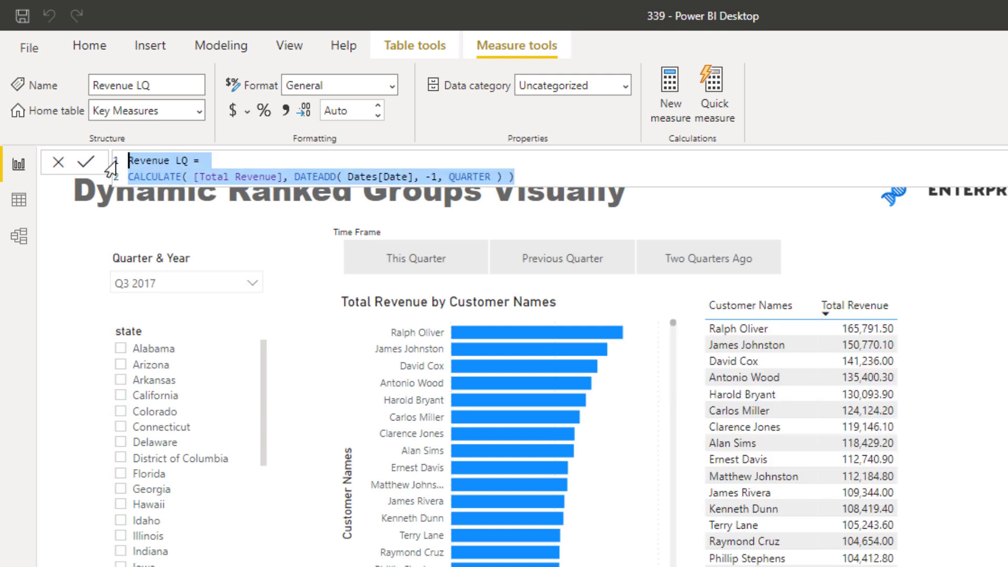
left_click(664, 97)
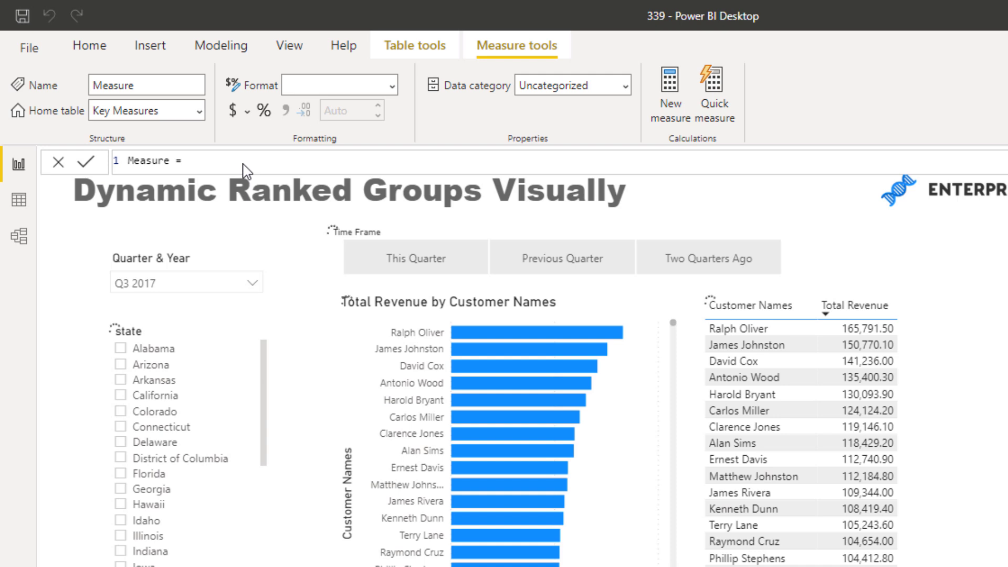
key("ctrl+a")
type("Revenue = CALCULATE( [Total Revenue], DATEADD( Dates[Date], -1, QUARTER ) )")
- Rename the copied measure Revenue 2 Qs Ago, set its DATEADD interval to -2 quarters and commit it
left_click(178, 160)
type("LQ")
key("BackSpace")
key("BackSpace")
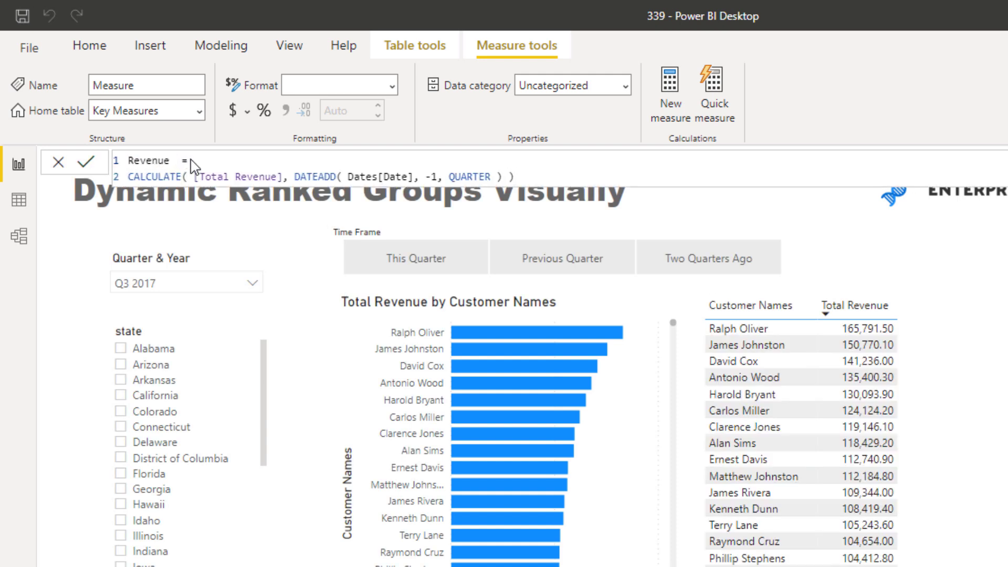
type("2 Qs Ago")
left_click(535, 176)
left_click(623, 218)
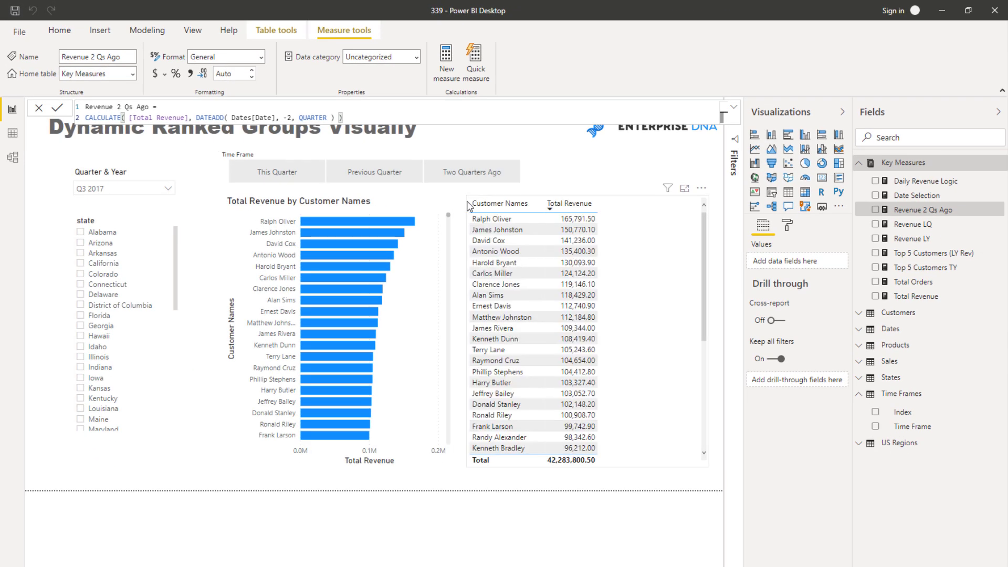
- Make the bar chart slightly narrower and extend the customer revenue table toward it
left_click(467, 200)
left_click_drag(464, 198, 434, 197)
left_click(448, 202)
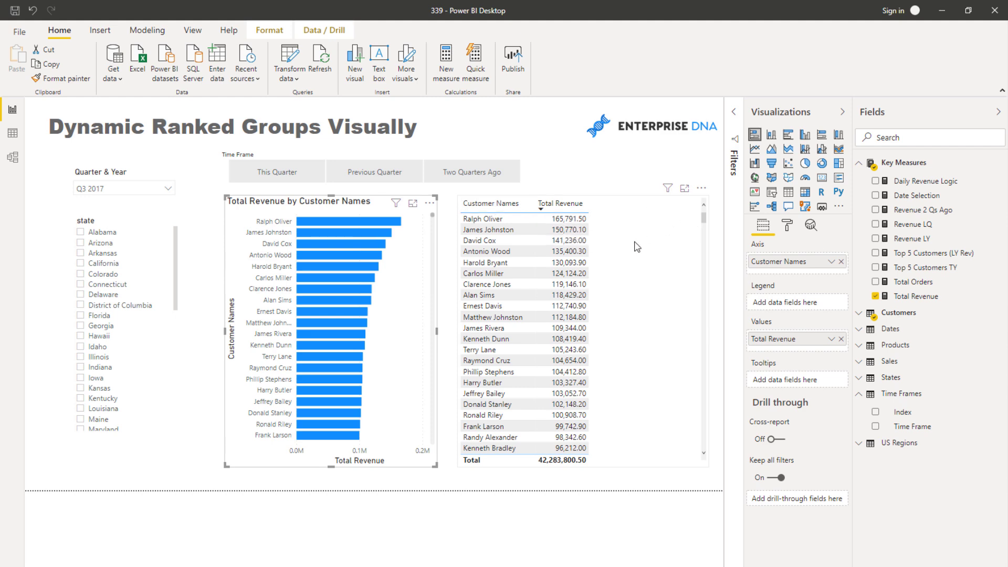
- Add Revenue LQ as a column in the customer revenue table, and remove it again
left_click_drag(904, 225, 633, 276)
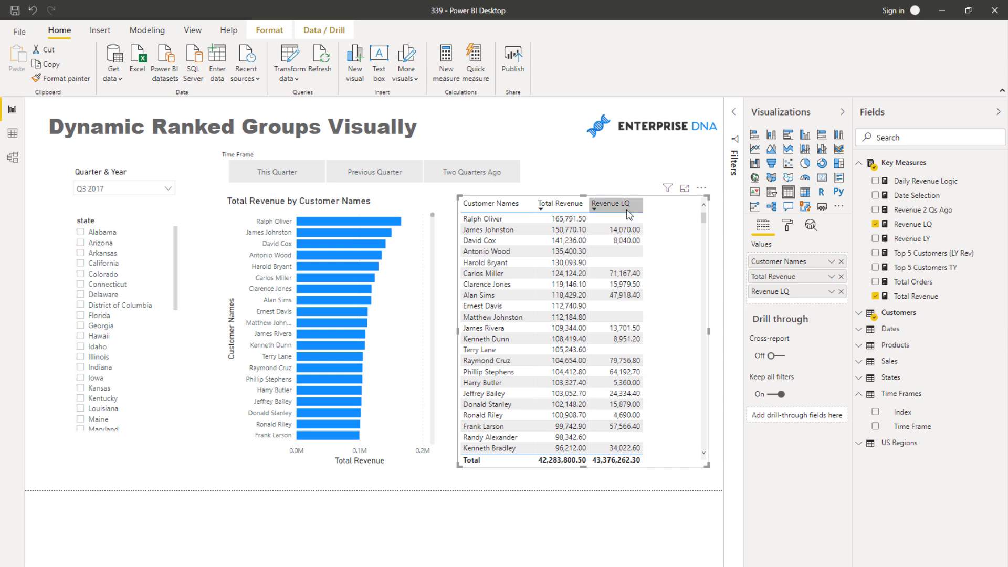
left_click(875, 225)
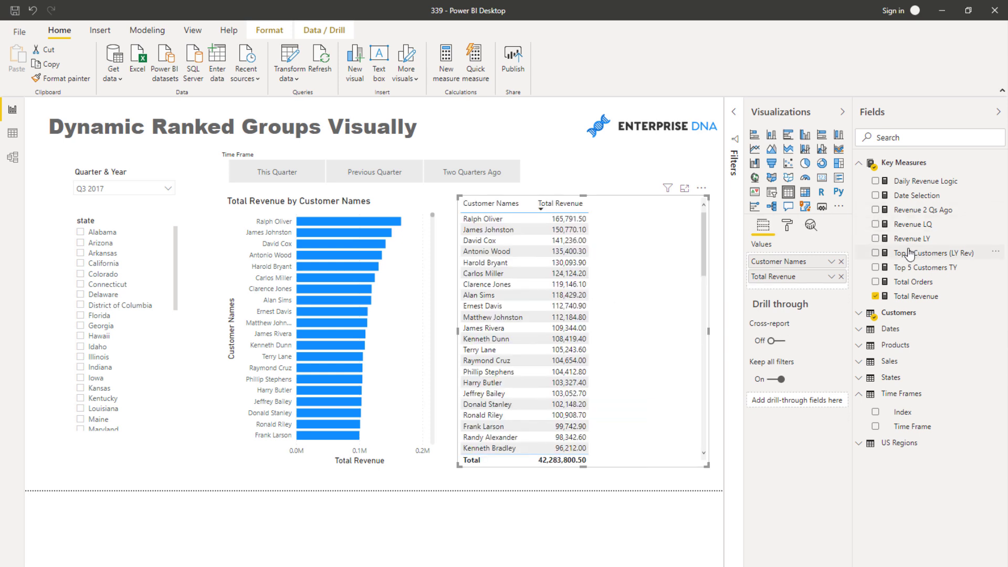
- Create a new Key Measures measure named Revenue Period Ranking, with its formula starting on a second line
left_click(911, 225)
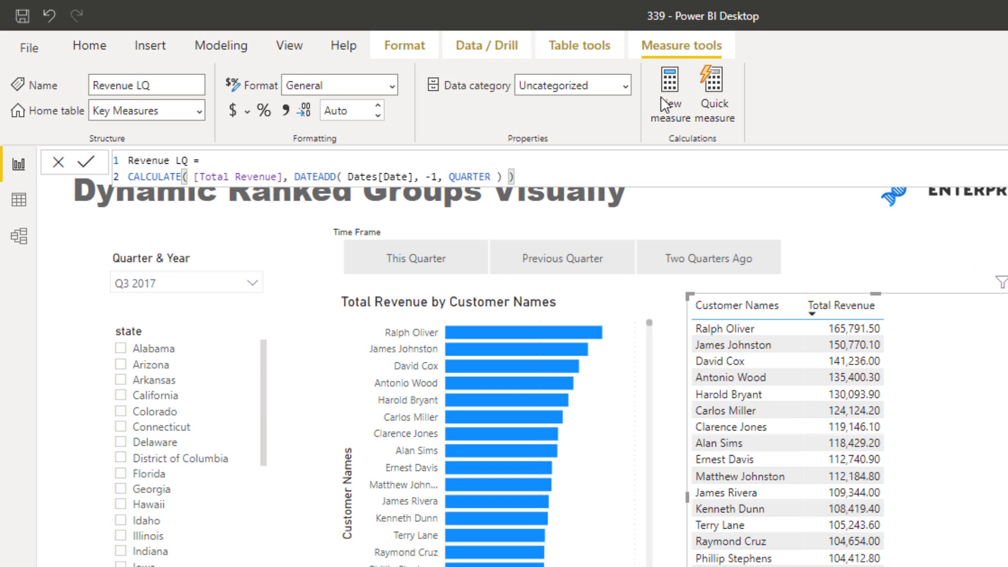
left_click(664, 104)
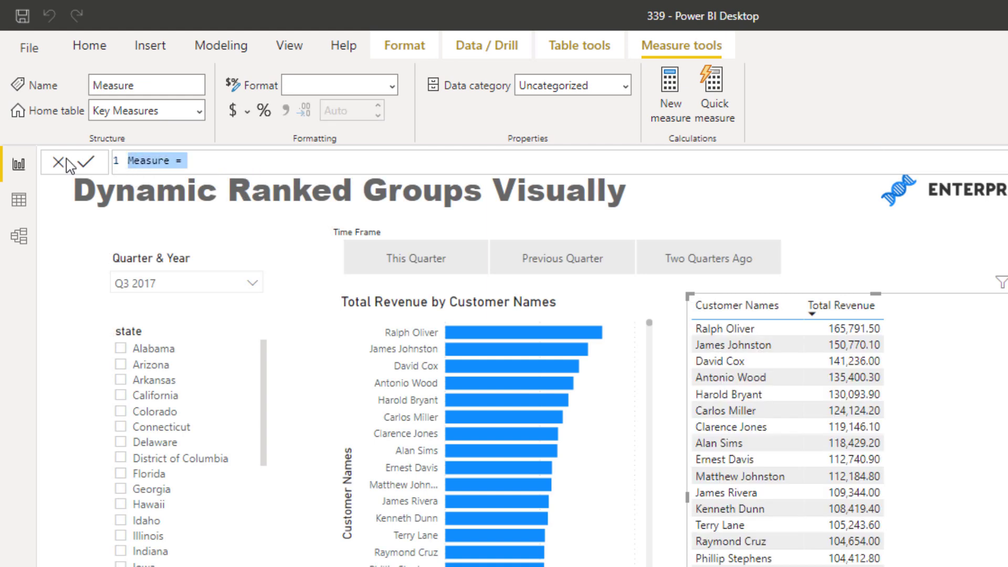
type("Re")
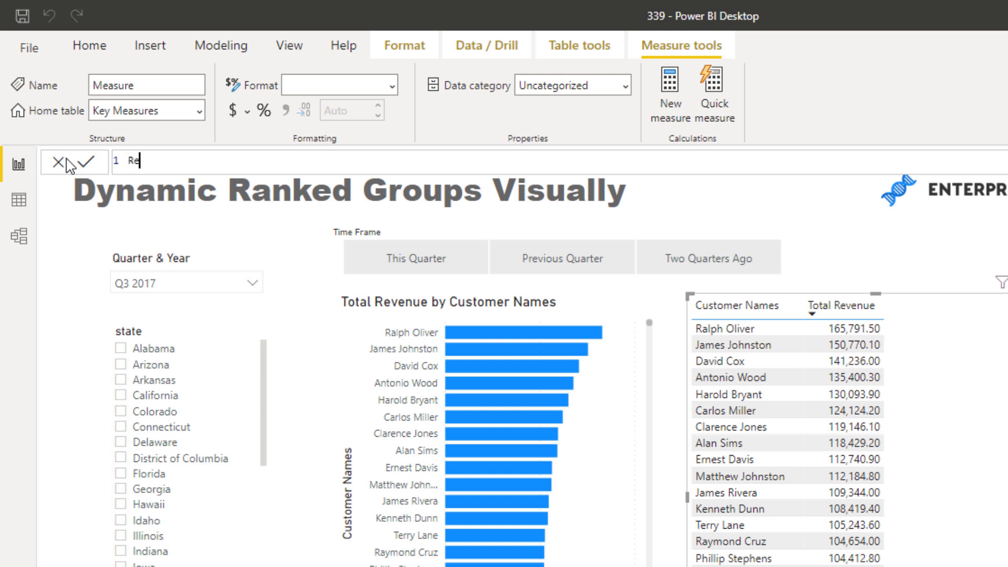
type("venue Period Ranking =")
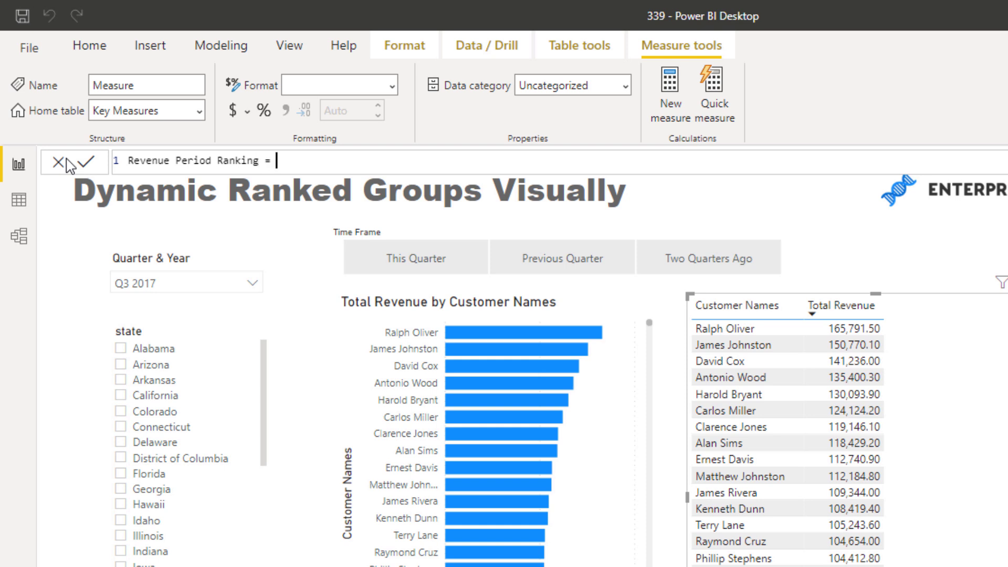
key("shift+Return")
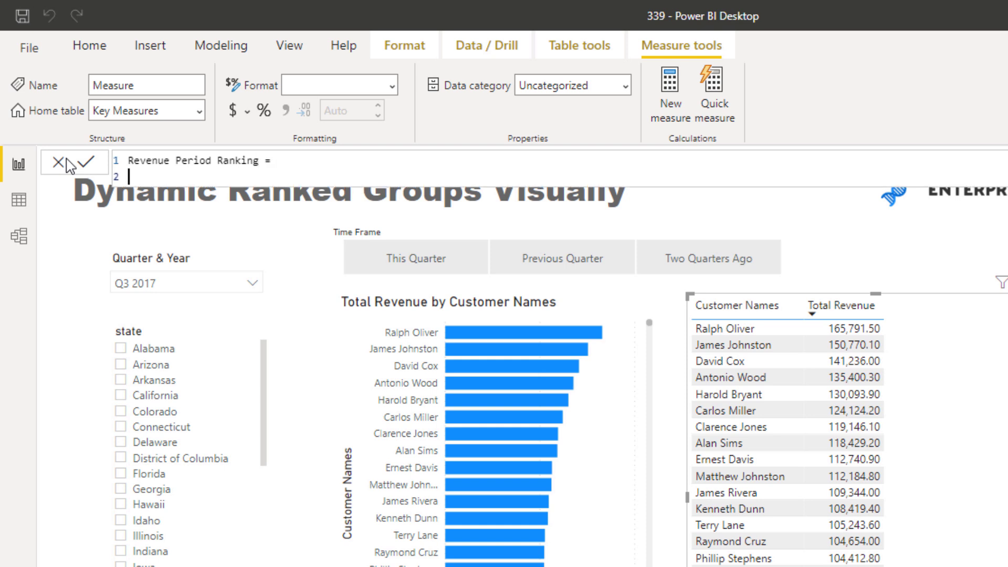
- Begin the ranking formula with RANKX over ALL( Customers )
type("RANKX( ")
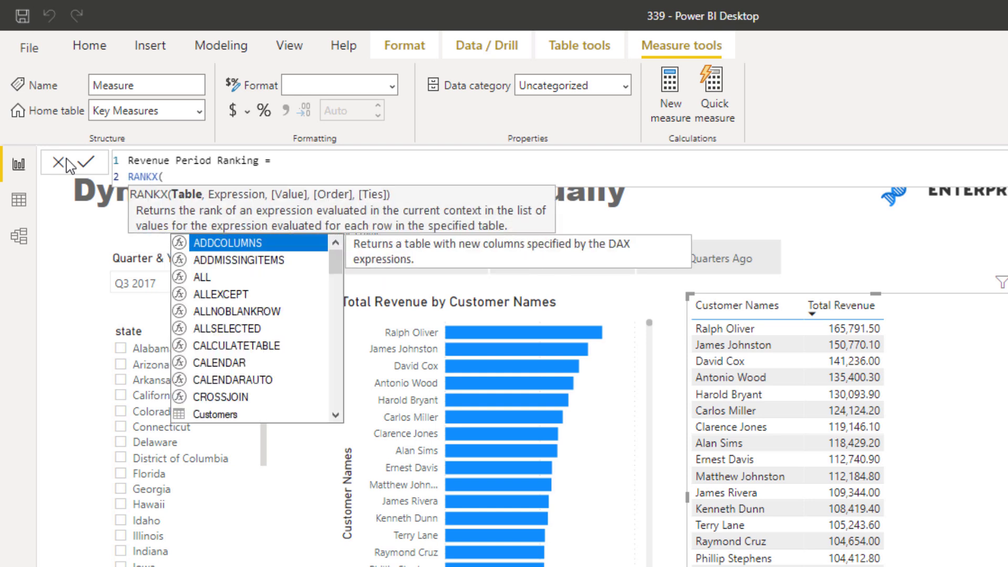
type("ALL")
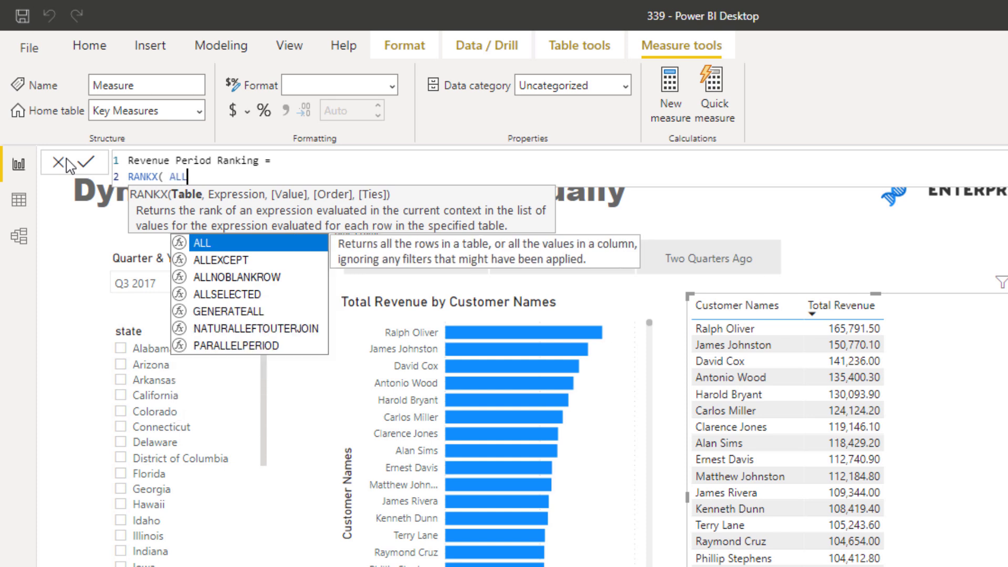
type("( Cus")
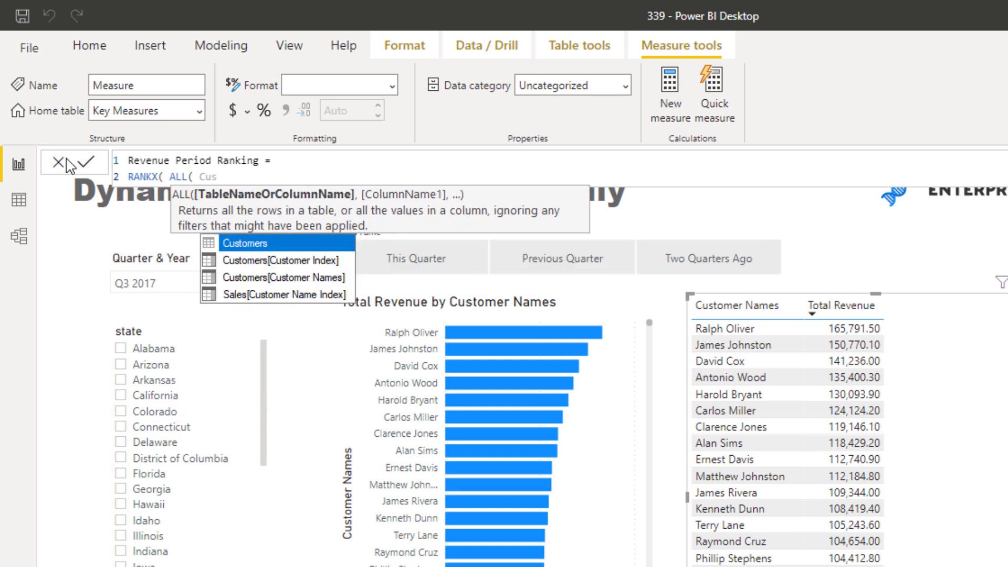
key("Tab")
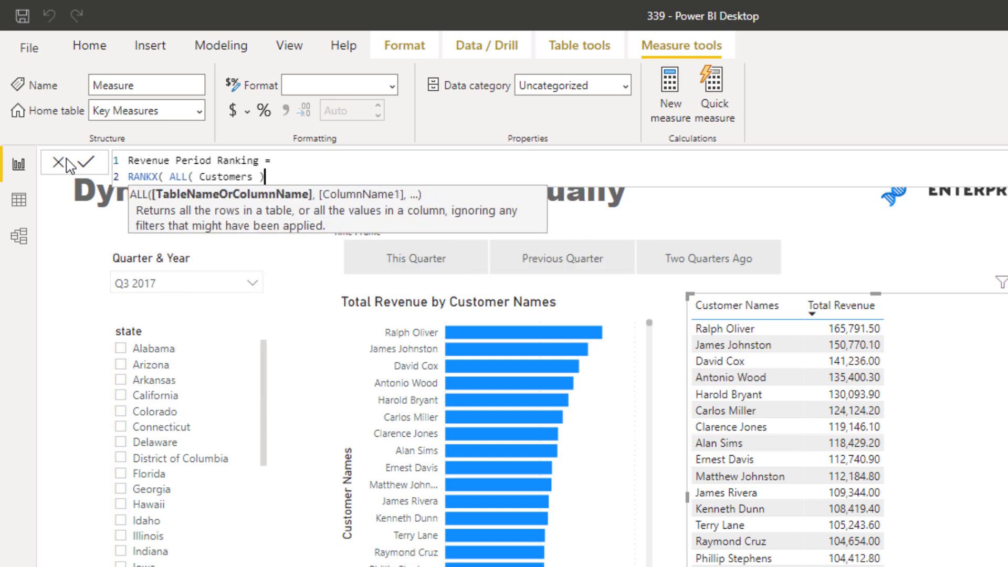
type(", ")
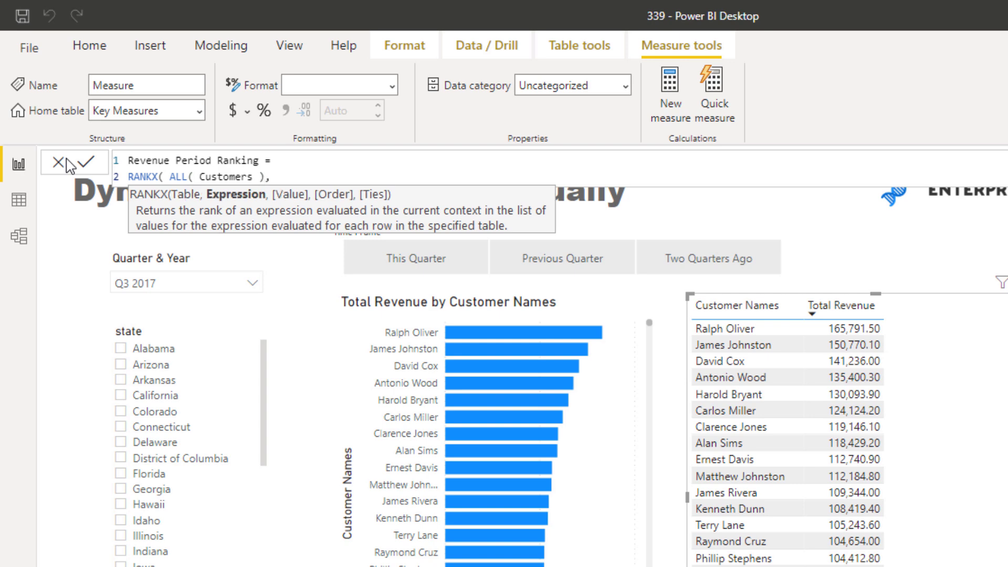
- Complete the RANKX formula with [Total Revenue] as the expression, an empty value argument and DESC order, and commit the measure
type("Reve")
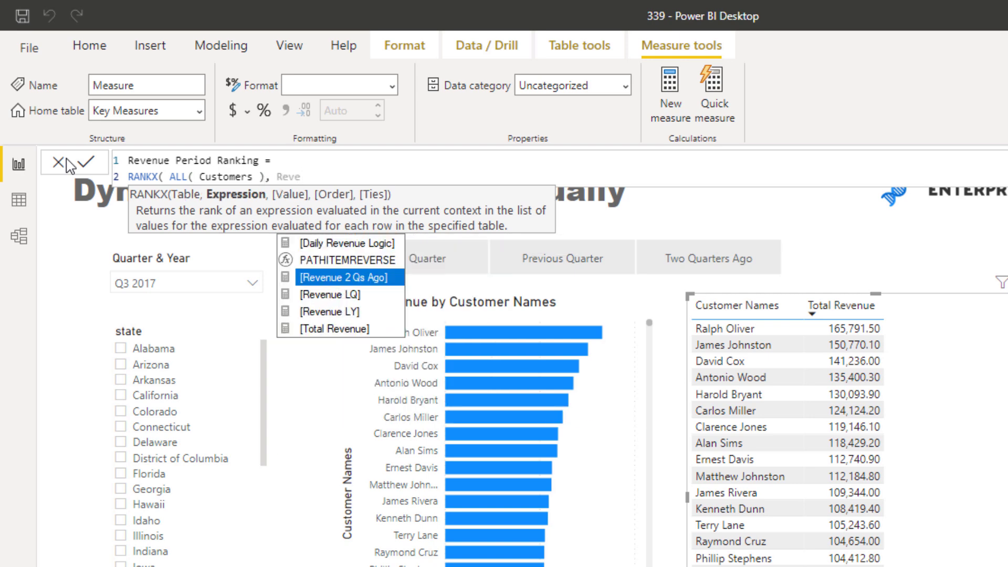
key("Down")
key("Down")
key("Down")
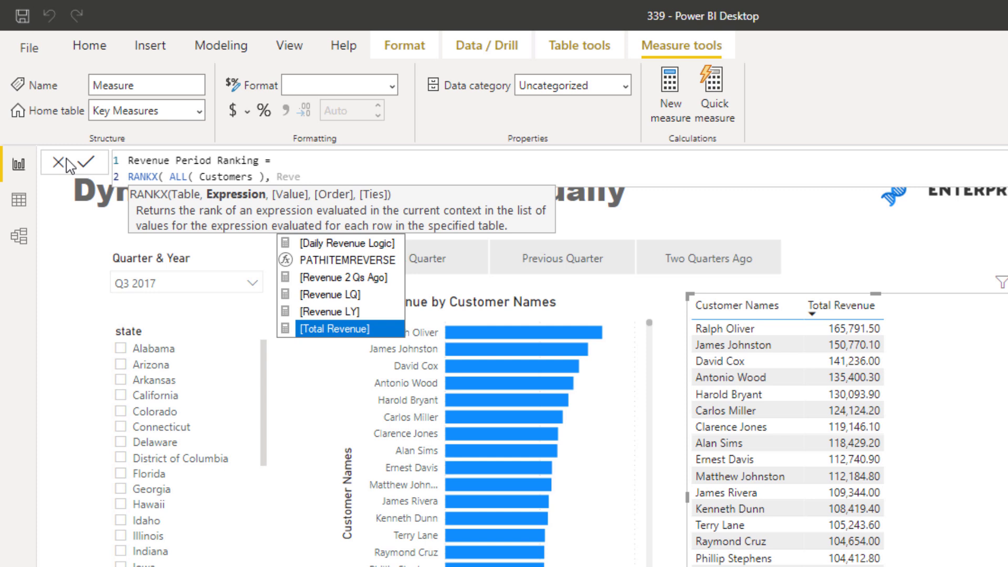
key("Tab")
type(", ,")
key("Down")
key("Tab")
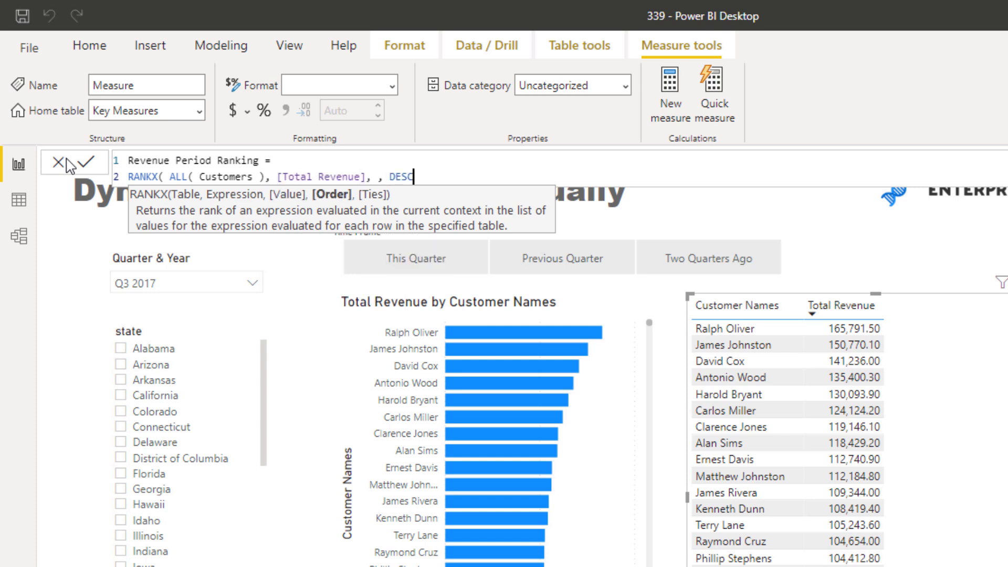
type(")")
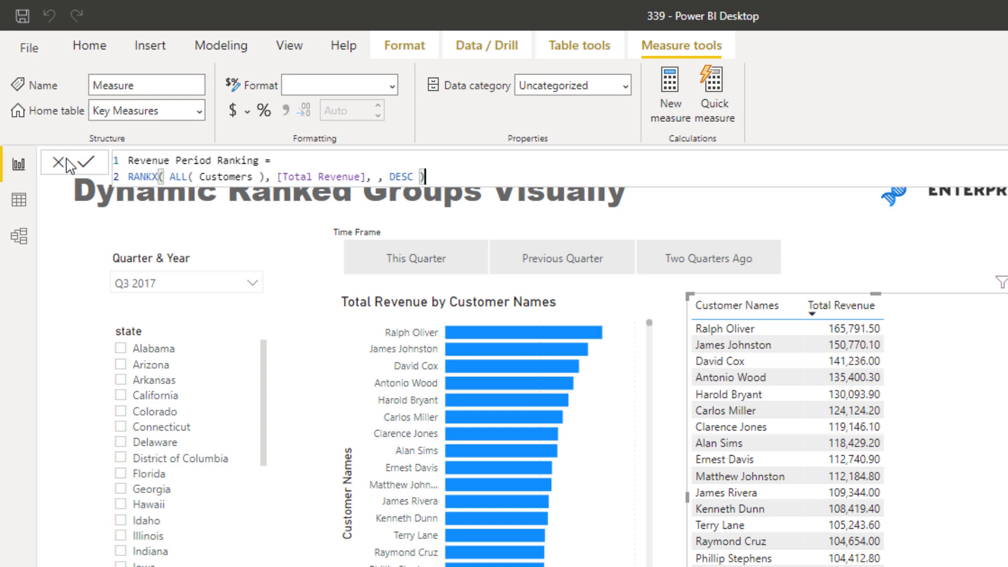
left_click(85, 162)
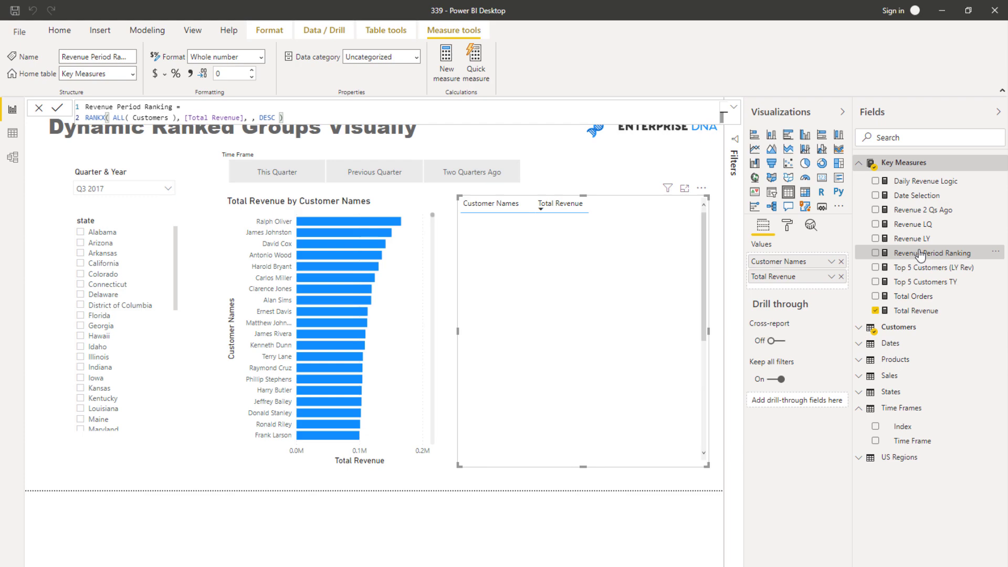
- Add Revenue Period Ranking as a column in the customer revenue table and look through the ranks
left_click_drag(920, 254, 662, 290)
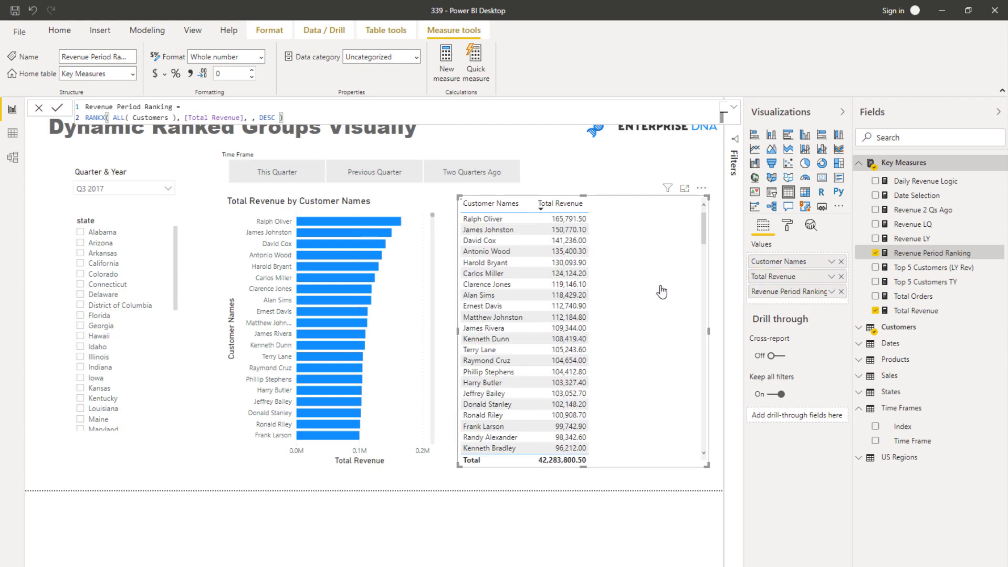
scroll(656, 286, "down", 8)
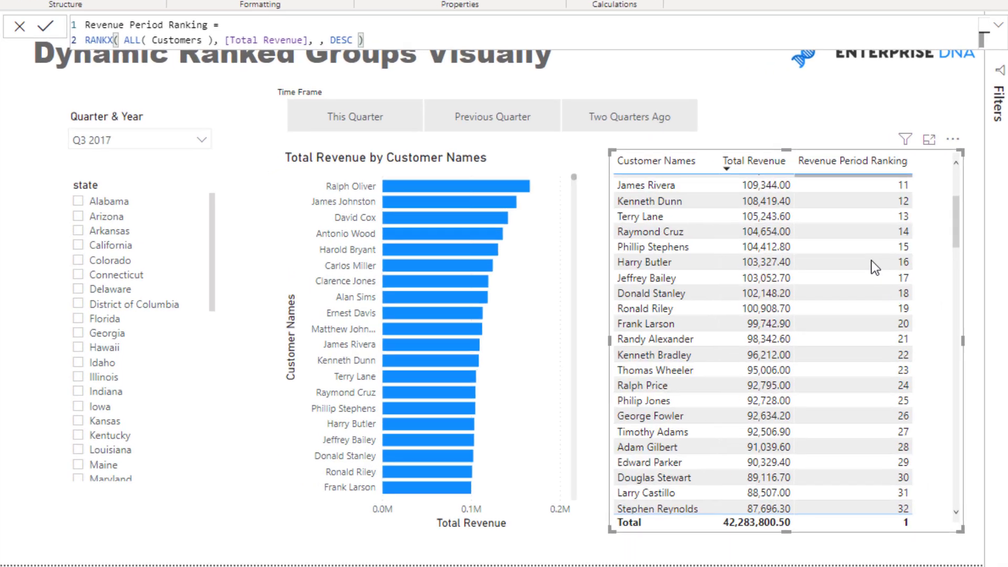
scroll(647, 280, "up", 8)
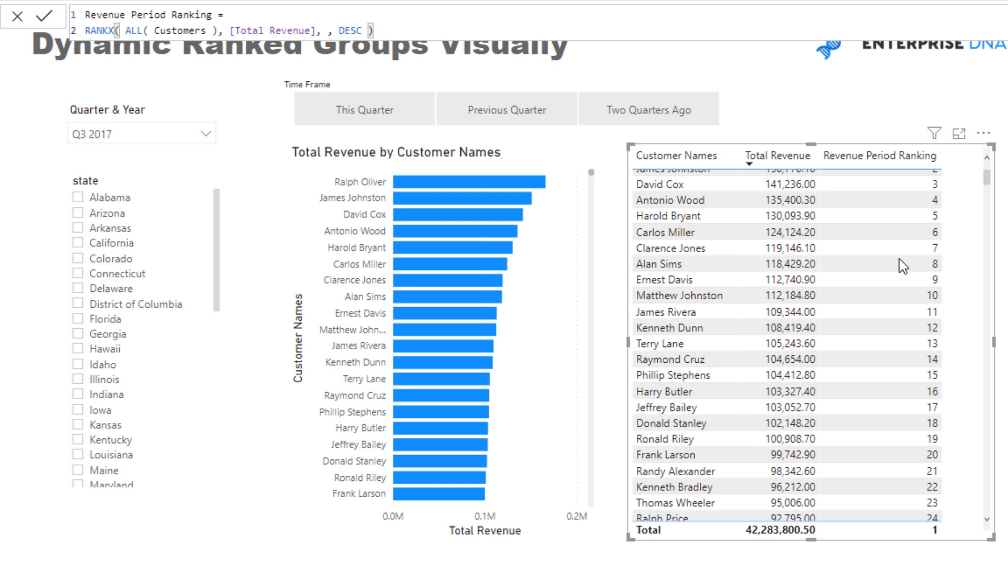
scroll(901, 266, "up", 2)
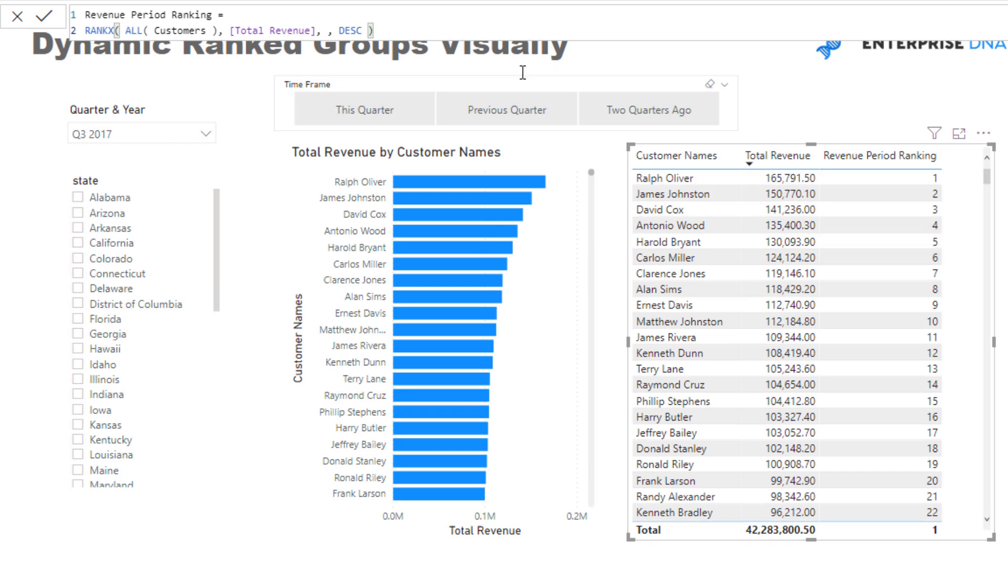
- Store the RANKX expression of Revenue Period Ranking in a variable named CurrentPeriodRank
left_click(292, 13)
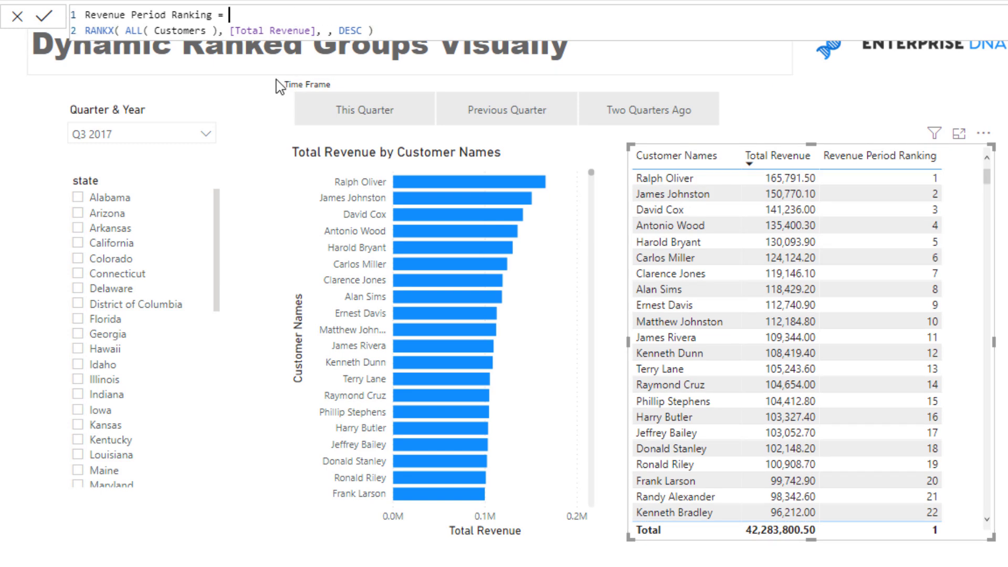
left_click(90, 30)
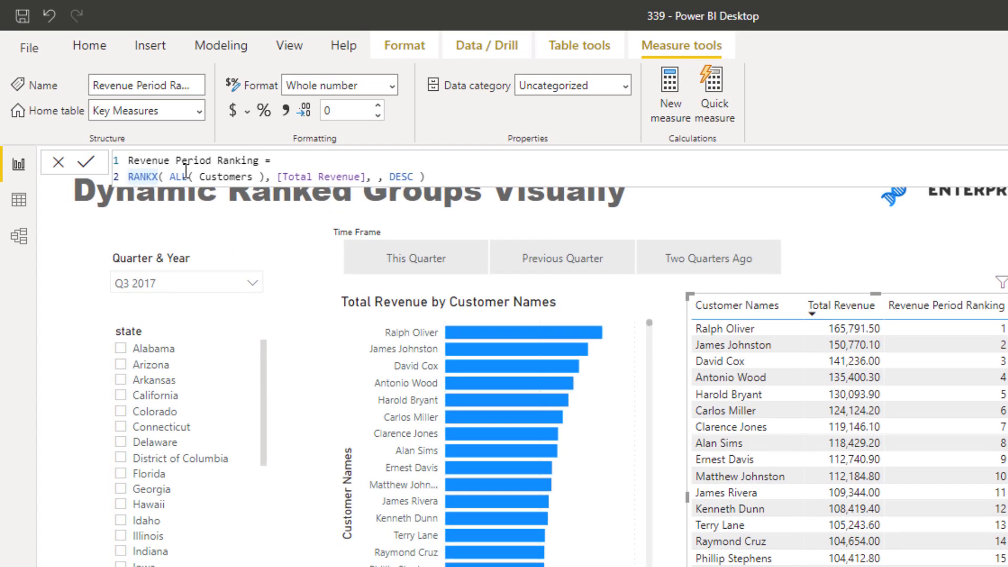
type("VAR =")
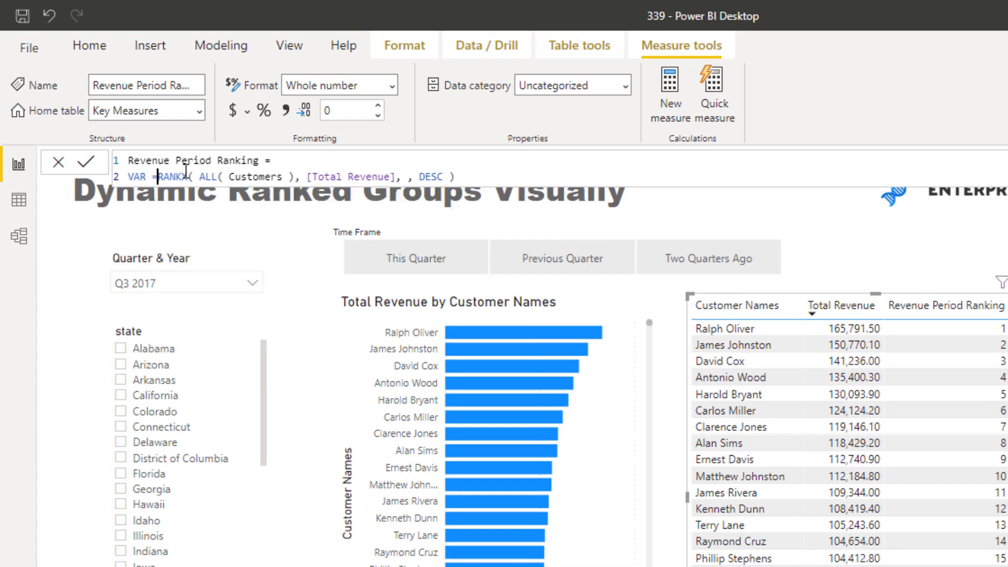
key("BackSpace")
key("BackSpace")
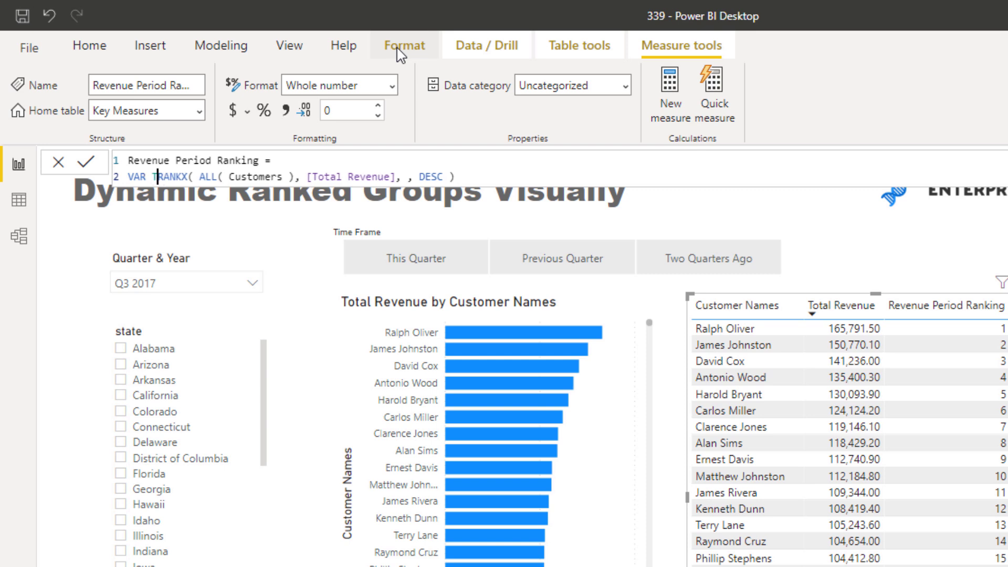
key("BackSpace")
type("Curren")
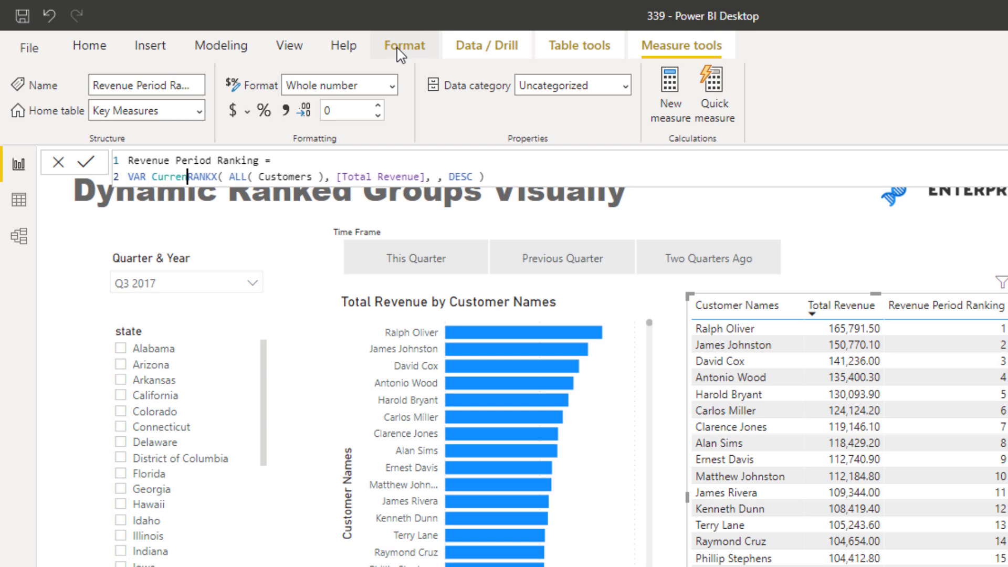
type("tPeriod")
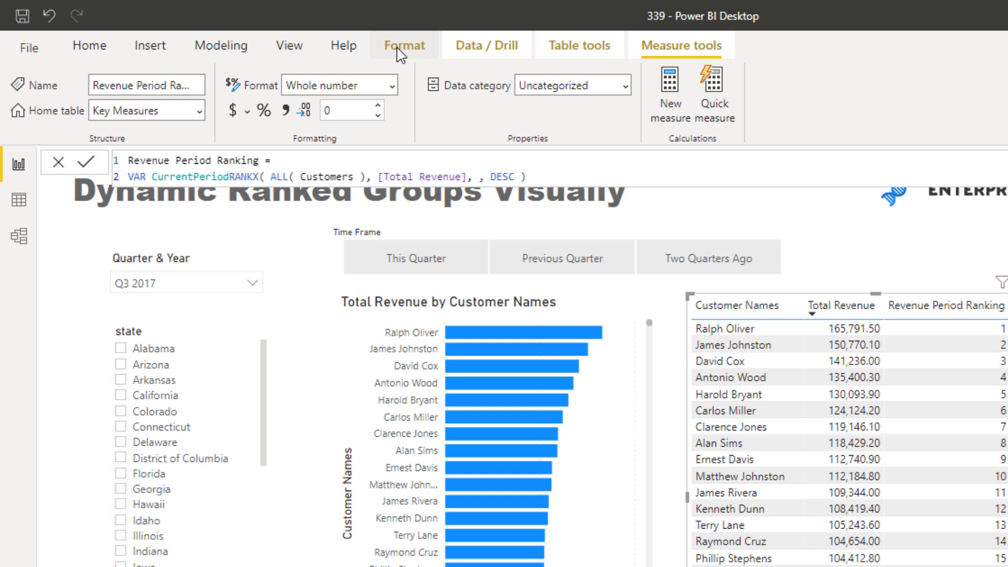
type("Rank =")
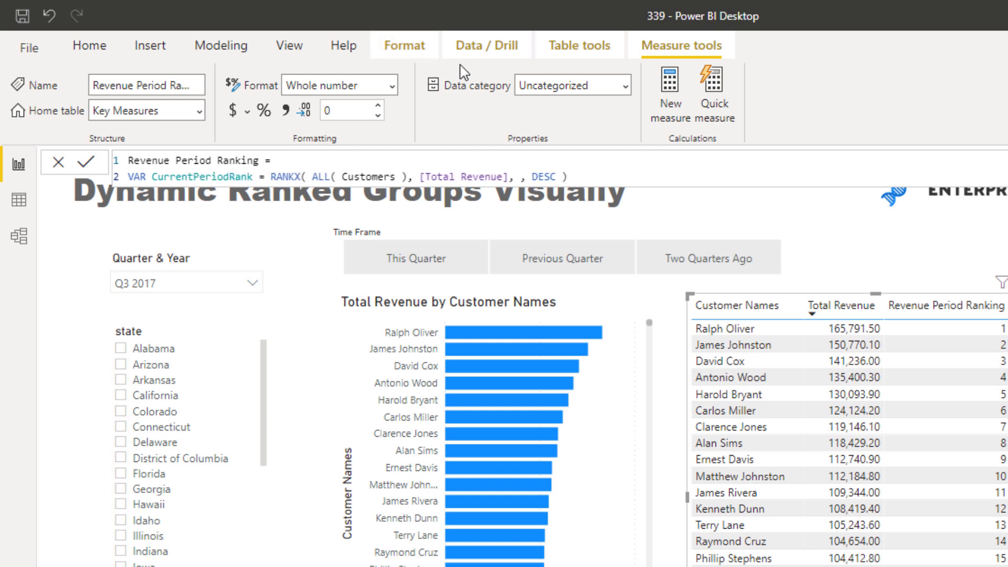
- Duplicate the CurrentPeriodRank variable line twice on new lines below it
left_click_drag(568, 177, 129, 177)
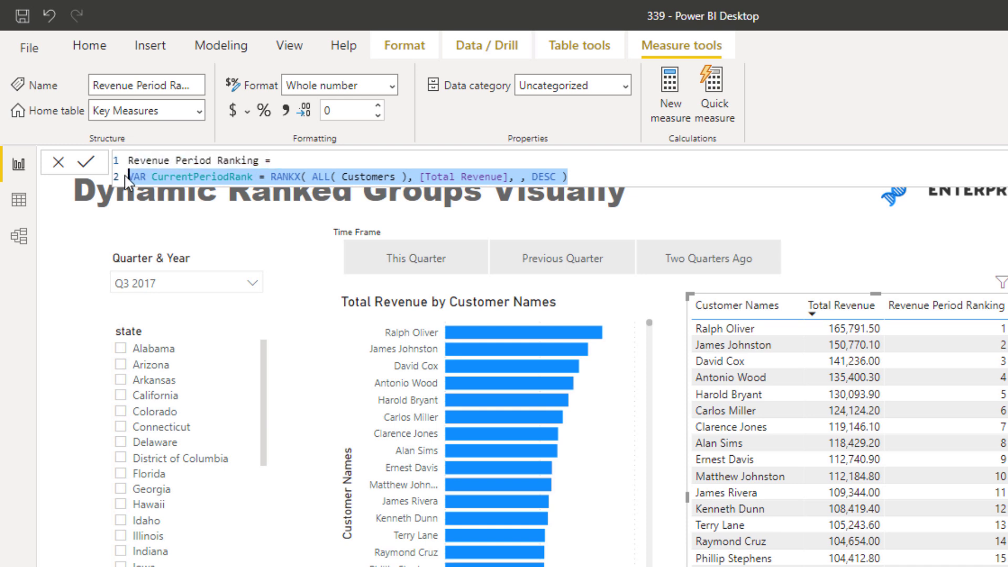
key("ctrl+c")
key("Right")
key("shift+Return")
key("ctrl+v")
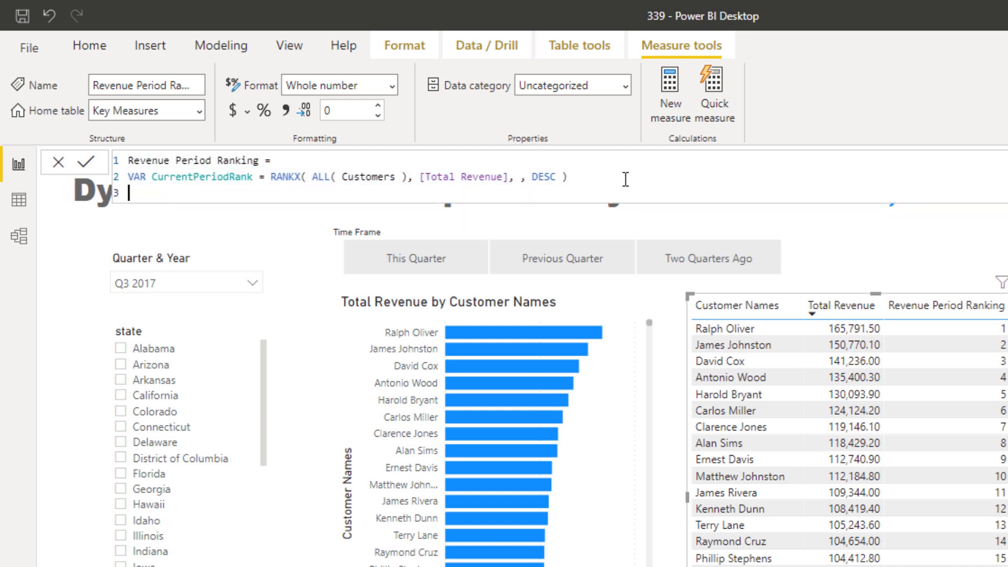
key("shift+Return")
key("ctrl+v")
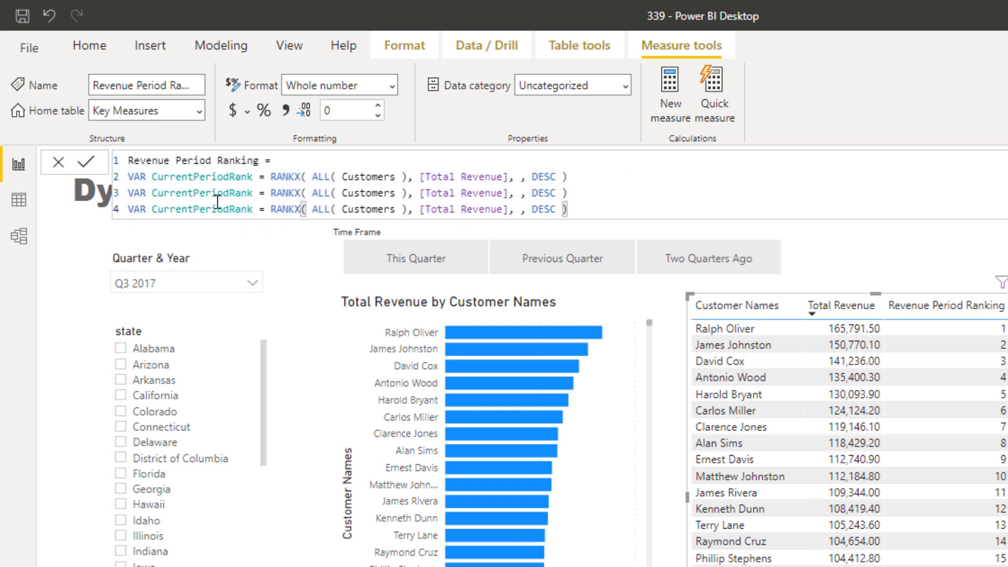
- Rename the two copied variables as LastPeriodRank and TwoAgoPeriodRank
left_click(196, 194)
key("ctrl+shift+Left")
type("Last")
left_click(193, 209)
key("ctrl+shift+Left")
key("BackSpace")
type("TwoP")
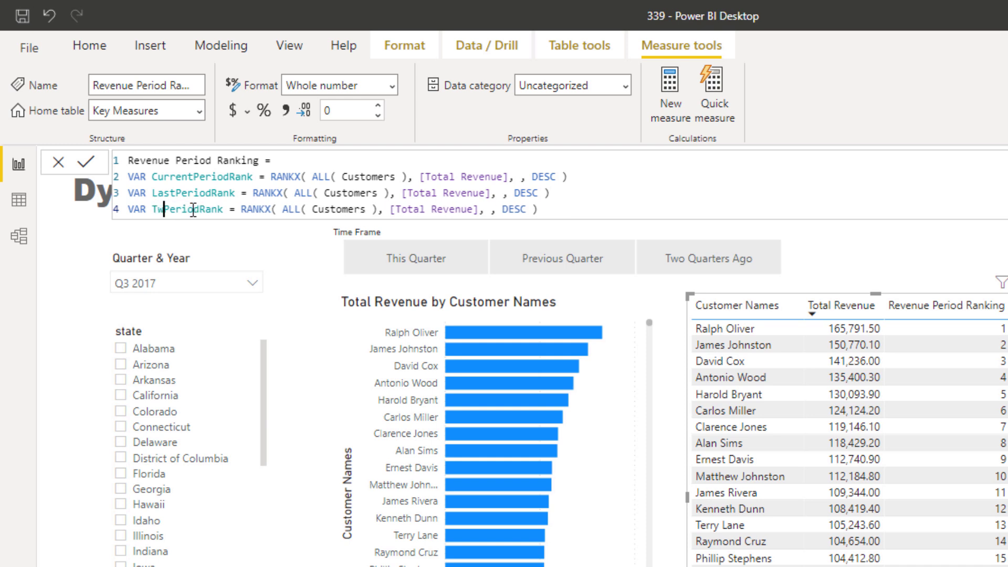
type("er")
key("BackSpace")
key("BackSpace")
key("BackSpace")
type("Ago")
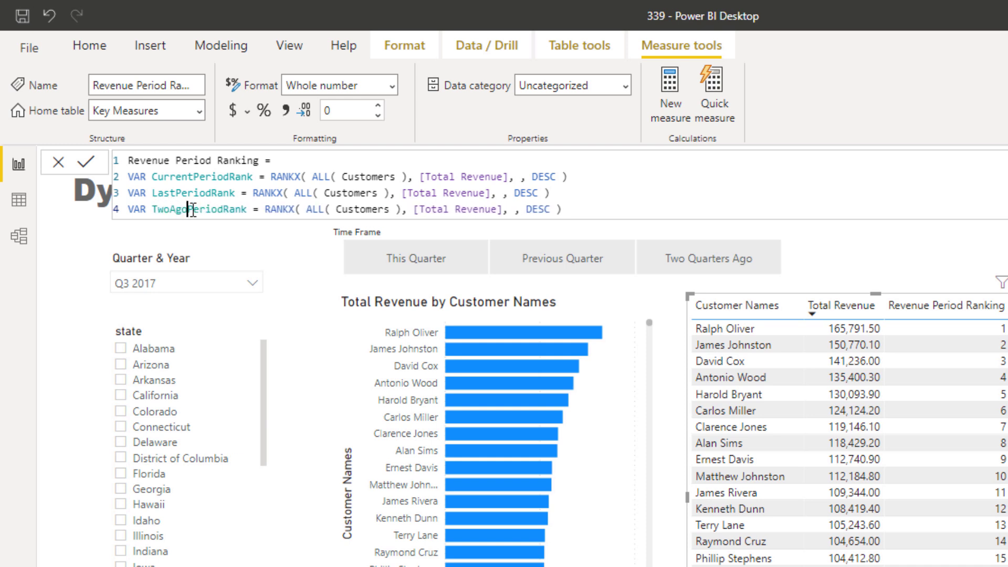
- Replace the ranked measure in LastPeriodRank with [Revenue LQ]
left_click_drag(491, 193, 401, 194)
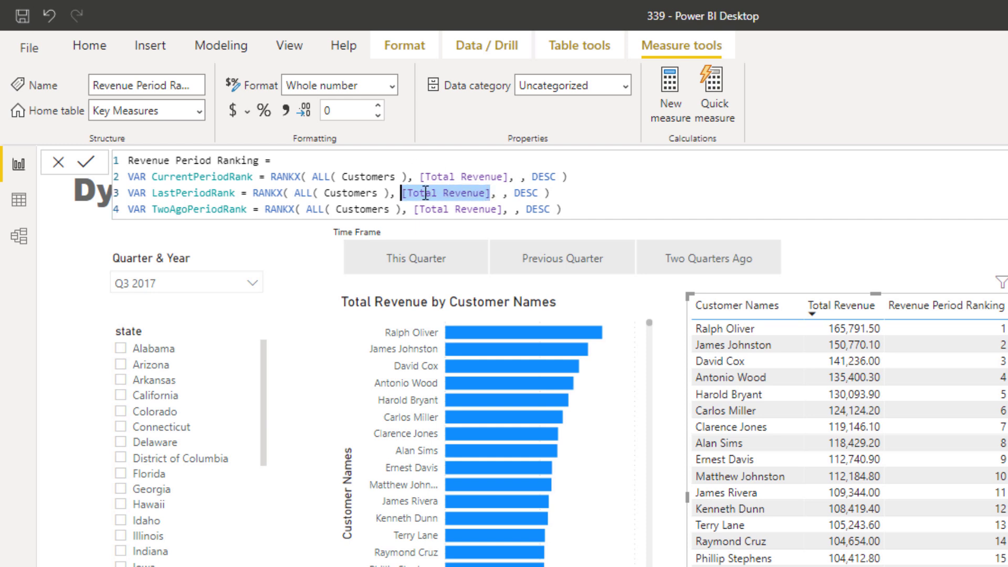
type("Q")
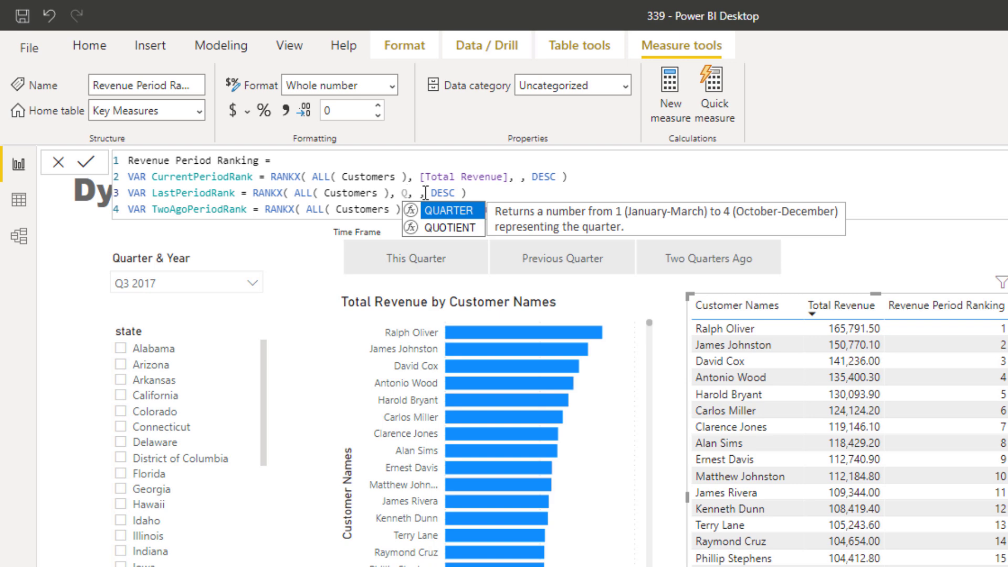
key("BackSpace")
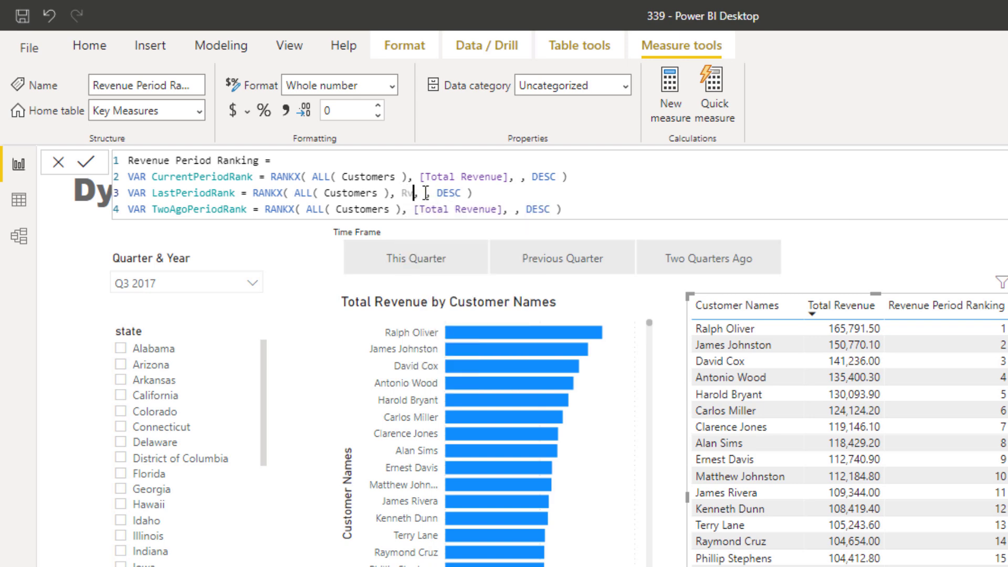
type("Revenu")
key("Down")
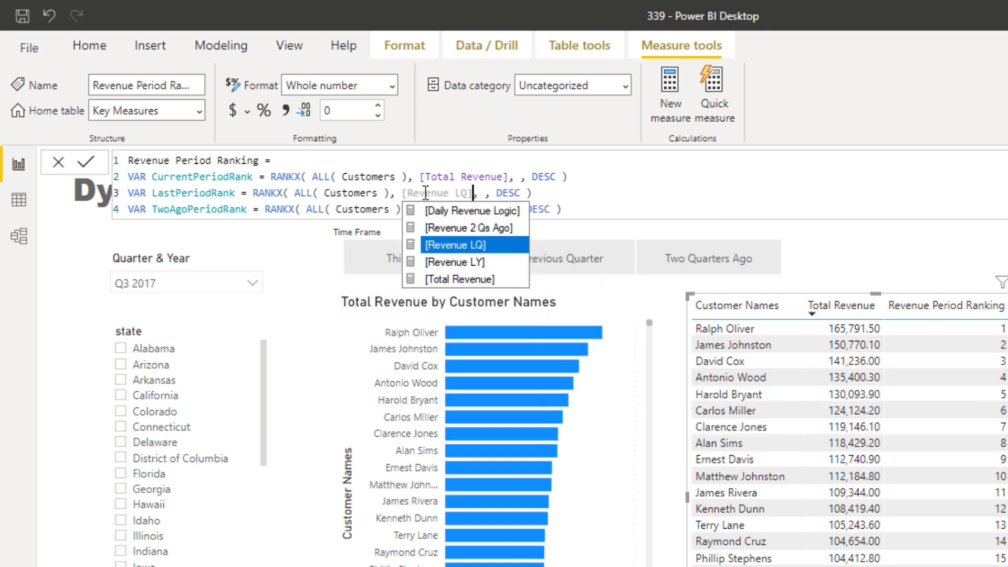
key("Tab")
- Replace the ranked measure in TwoAgoPeriodRank with [Revenue 2 Qs Ago]
key("Down")
key("Right")
key("Right")
key("Right")
key("Right")
key("ctrl+shift+Left")
key("ctrl+shift+Left")
key("ctrl+shift+Left")
key("ctrl+shift+Left")
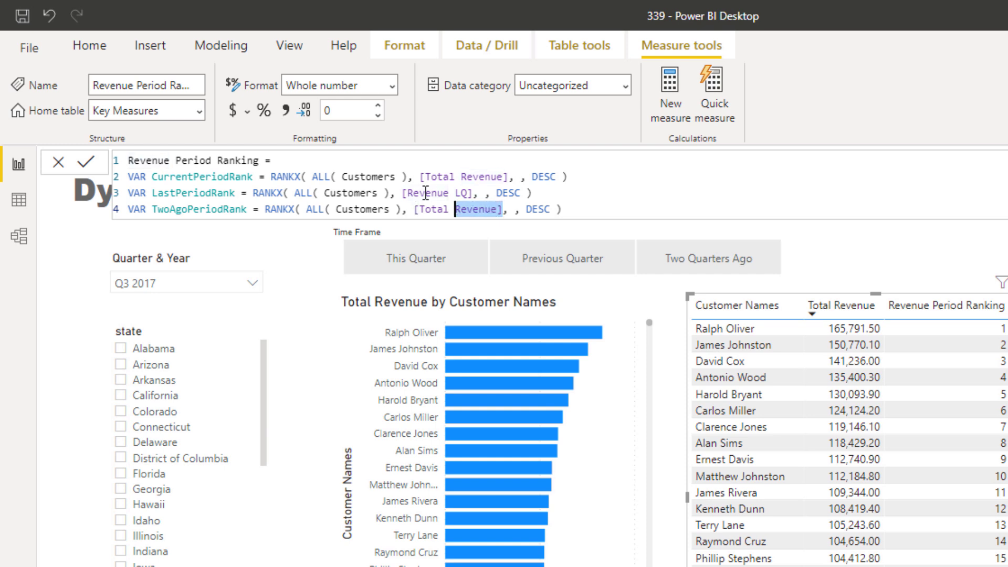
key("shift+Right")
key("shift+Right")
key("shift+Right")
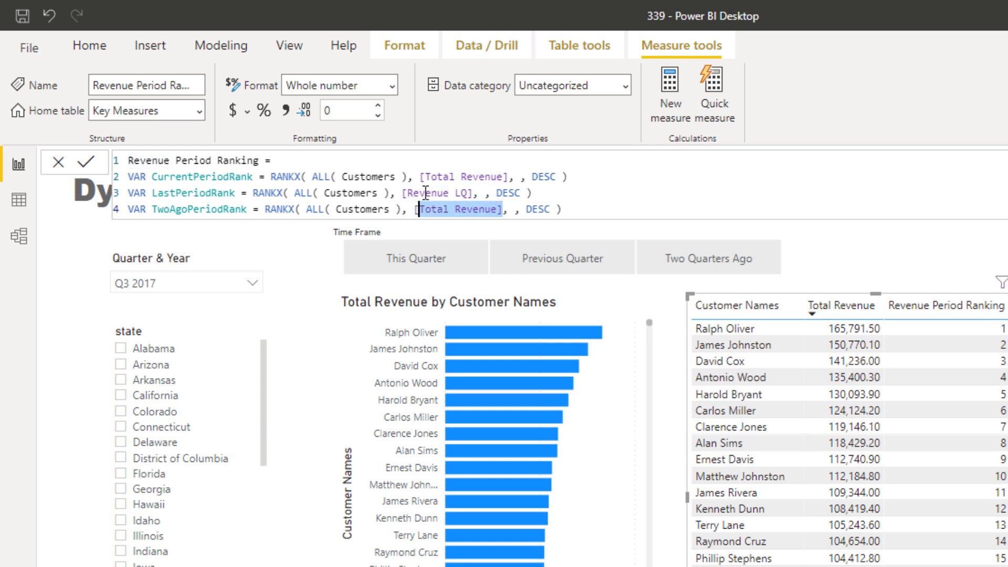
type("[Rev")
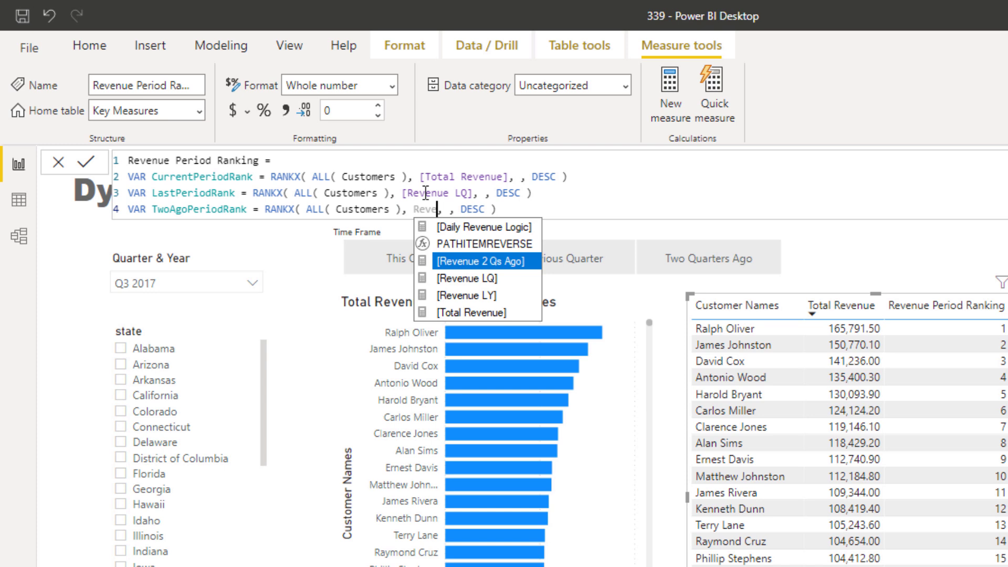
key("Tab")
- Add a RETURN statement below the three rank variables, separated from them by a blank line
left_click(608, 205)
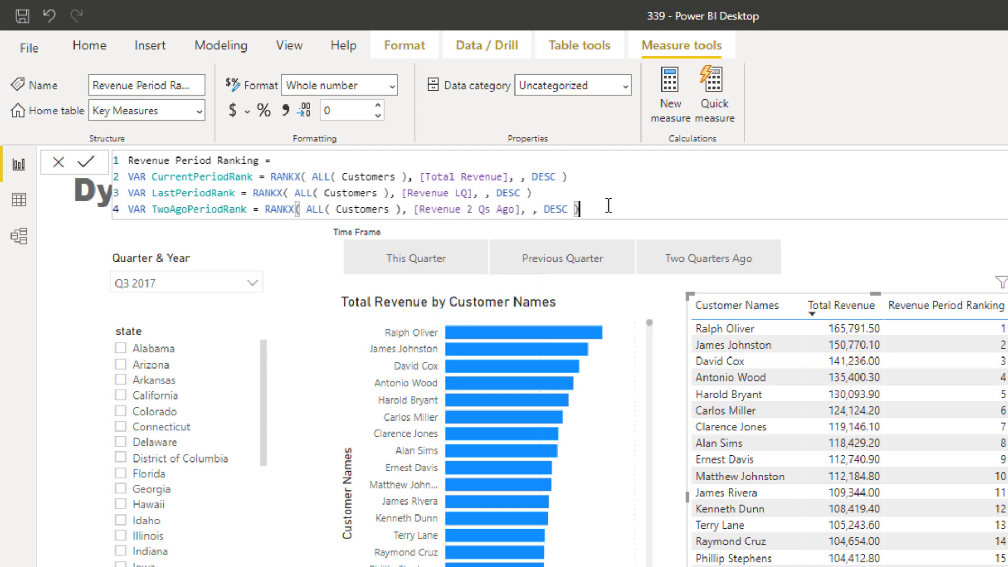
key("Return")
key("Return")
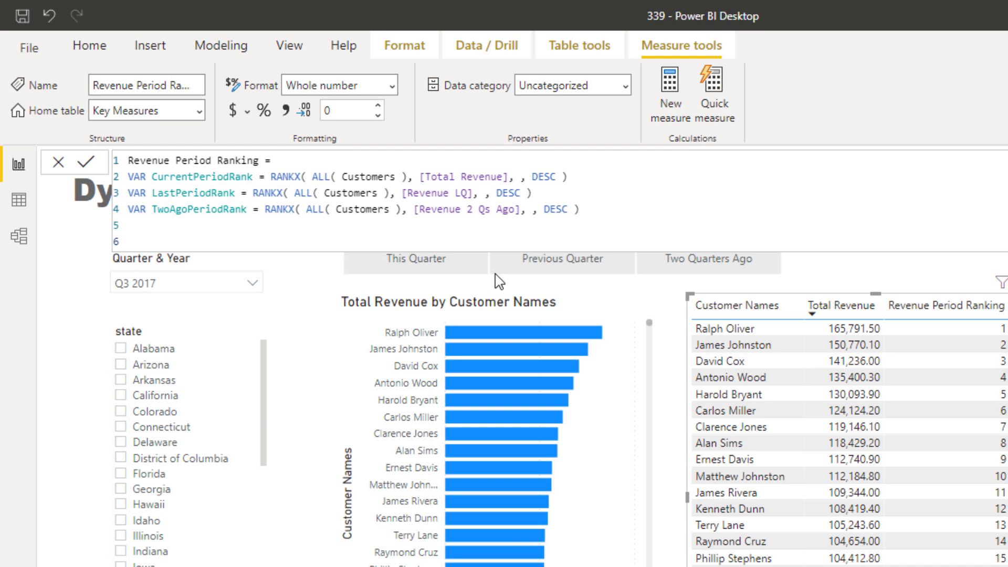
type("RETURN")
key("Return")
type("IF(")
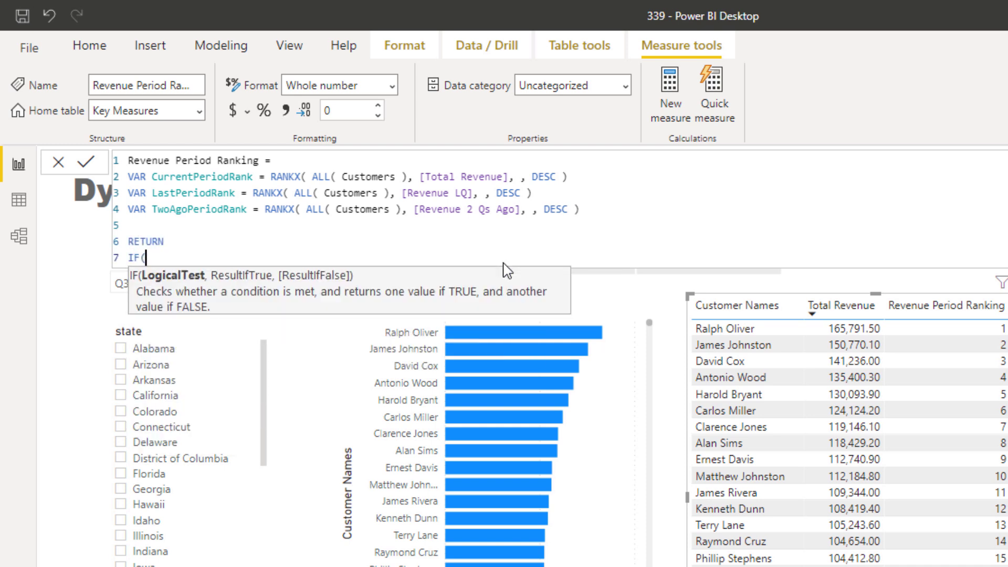
key("BackSpace")
key("BackSpace")
key("BackSpace")
- Replace the IF function below RETURN with a SWITCH function that uses TRUE() as its expression
type("SW")
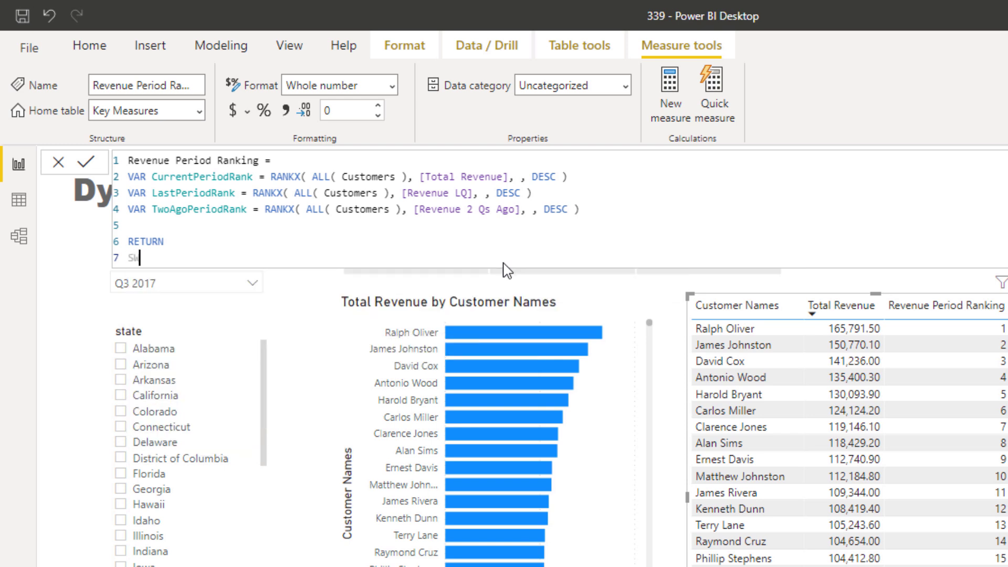
type("TICH")
key("BackSpace")
key("BackSpace")
type("ITC")
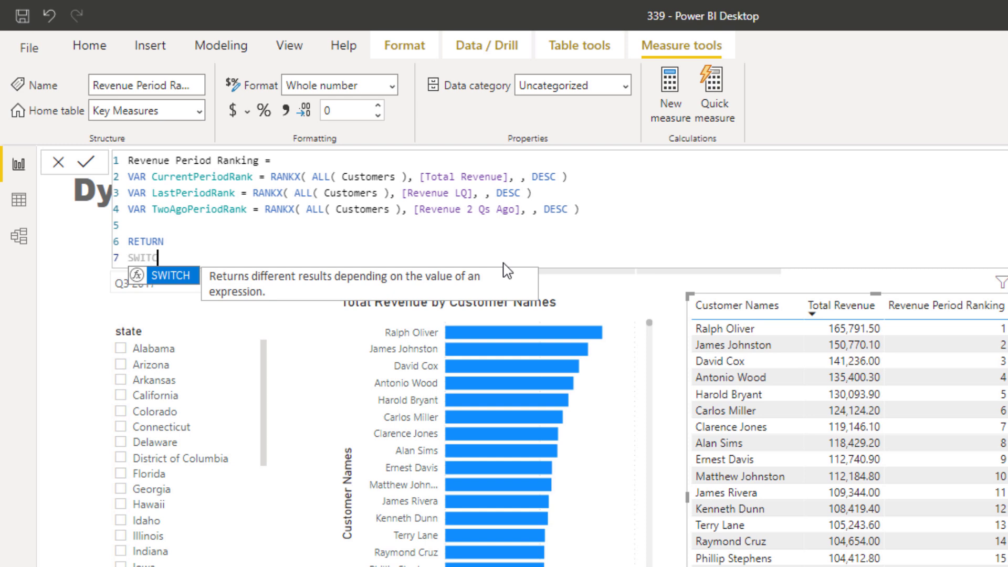
type("H(")
key("shift+Return")
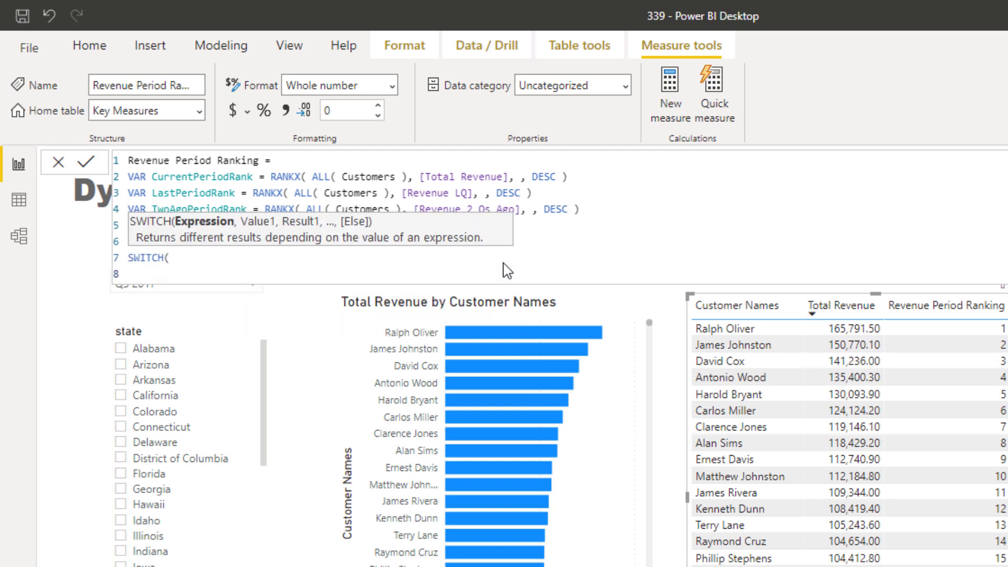
key("BackSpace")
type("T")
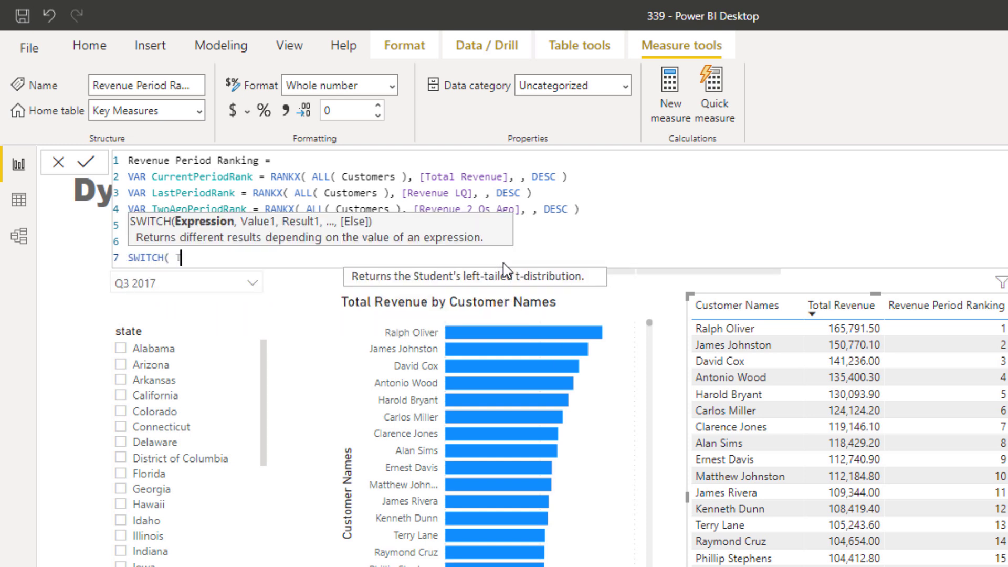
type("RUE()")
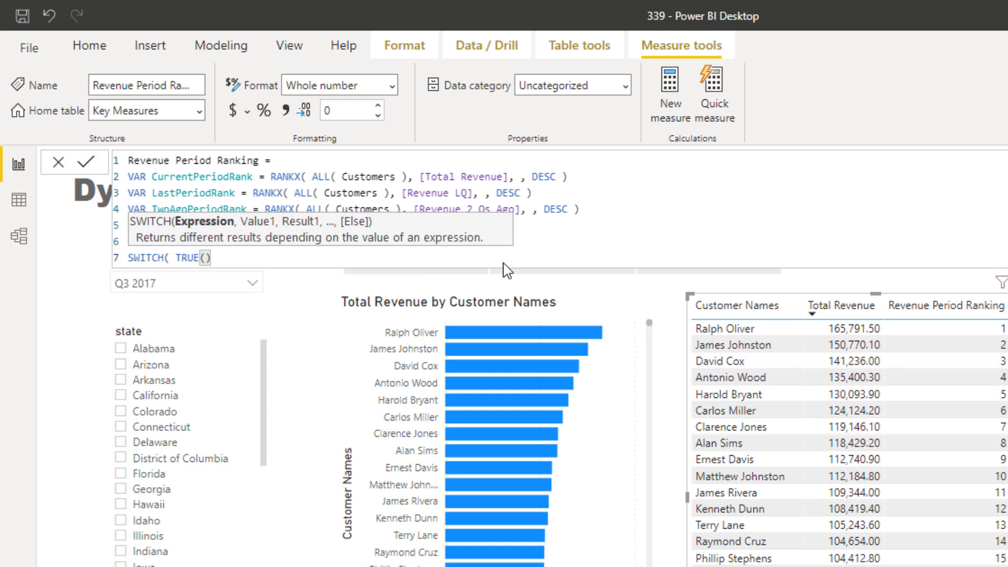
type(",")
key("shift+Return")
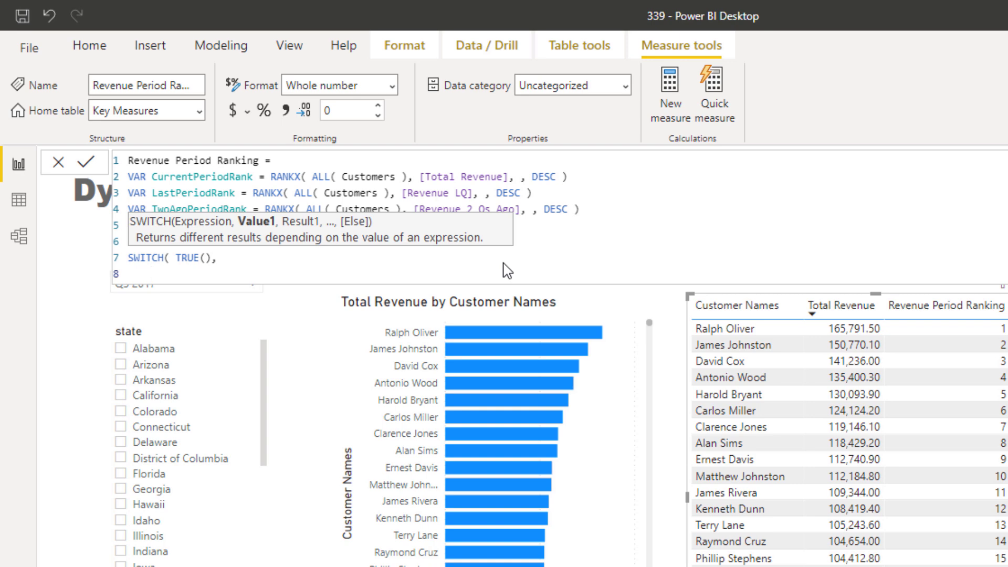
- Add an indented SELECTEDVALUE of 'Time Frames'[Time Frame] as the first condition of the SWITCH function
key("Tab")
type("SELEC")
key("Down")
key("Down")
key("Down")
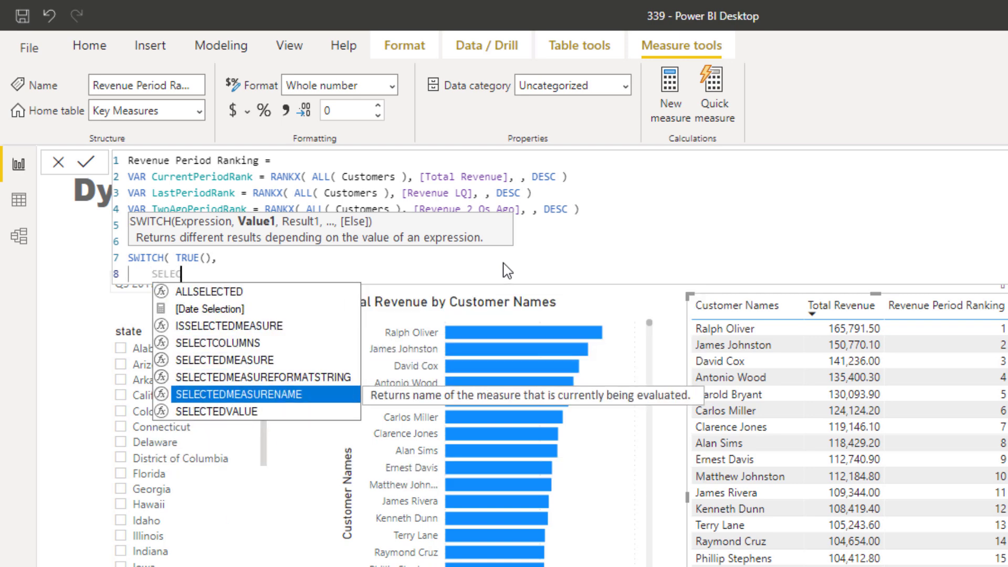
key("Tab")
type("Time")
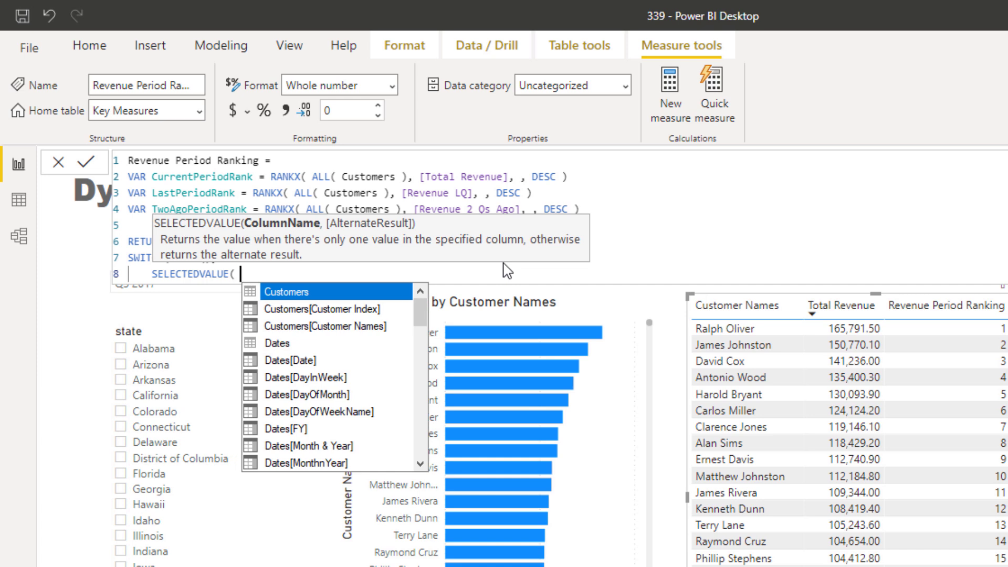
key("Down")
key("Down")
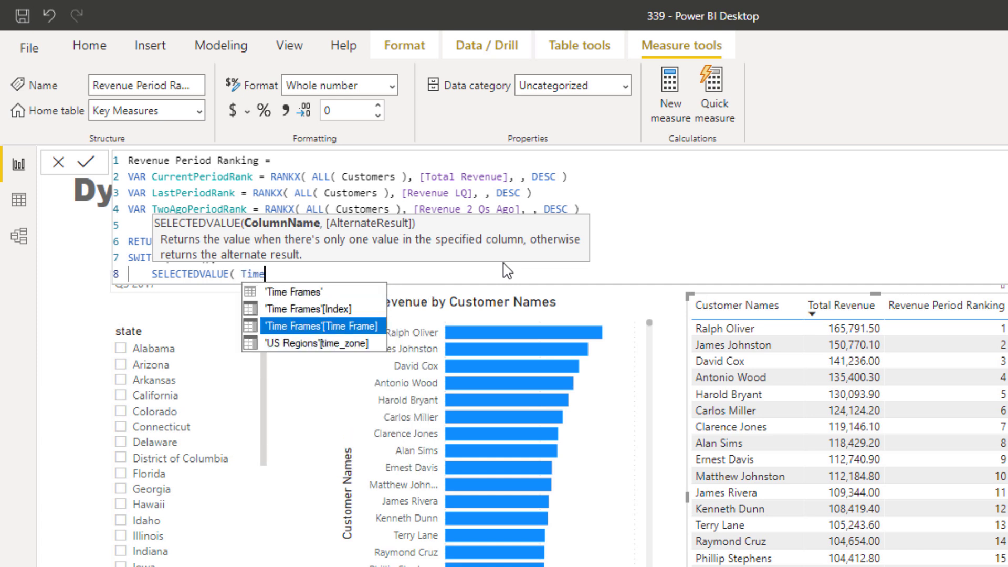
key("Tab")
type(")")
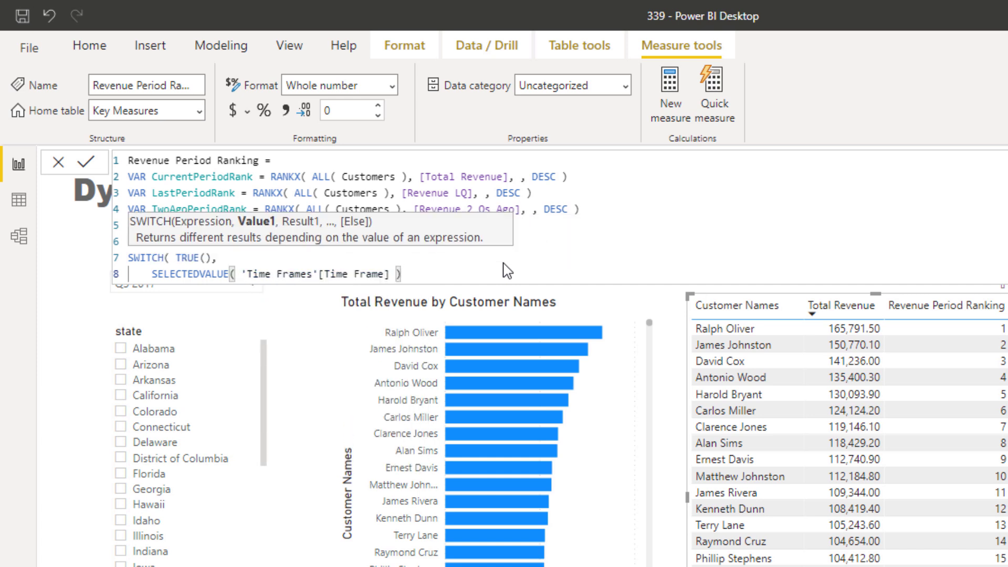
key("BackSpace")
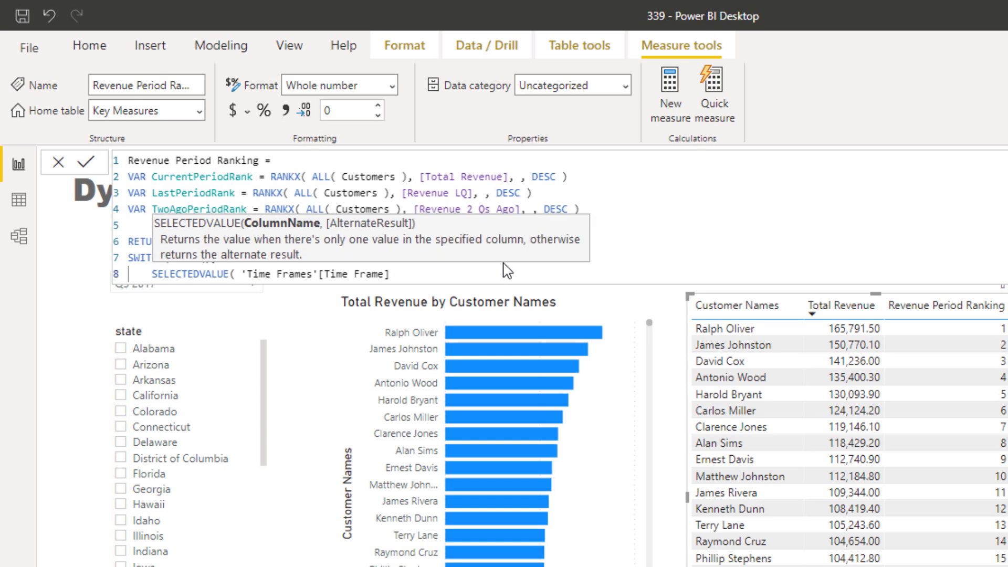
type(")")
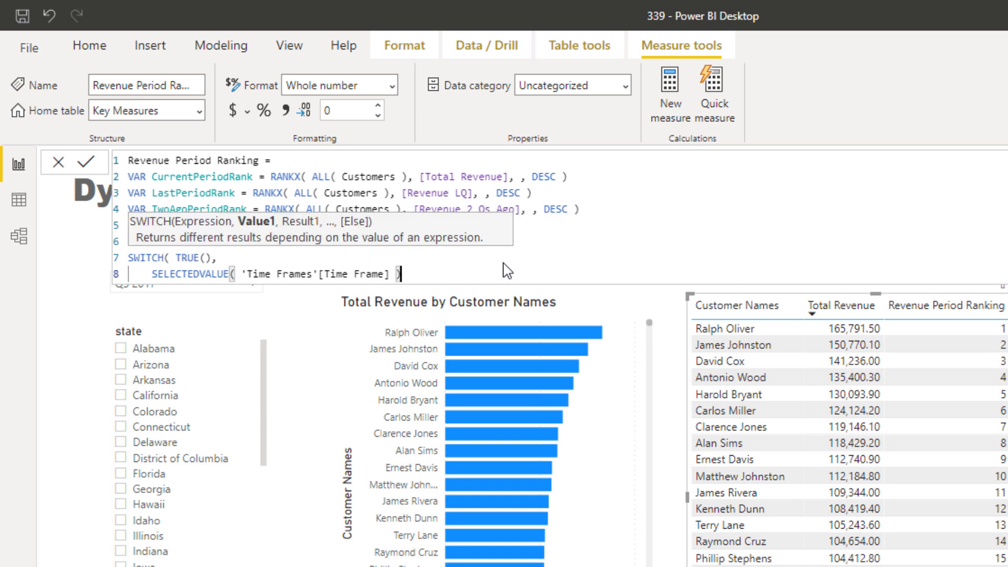
- Compare the selected time frame with "This Period" and return CurrentPeriodRank when it matches
type(" = \"Thie")
type(" Period")
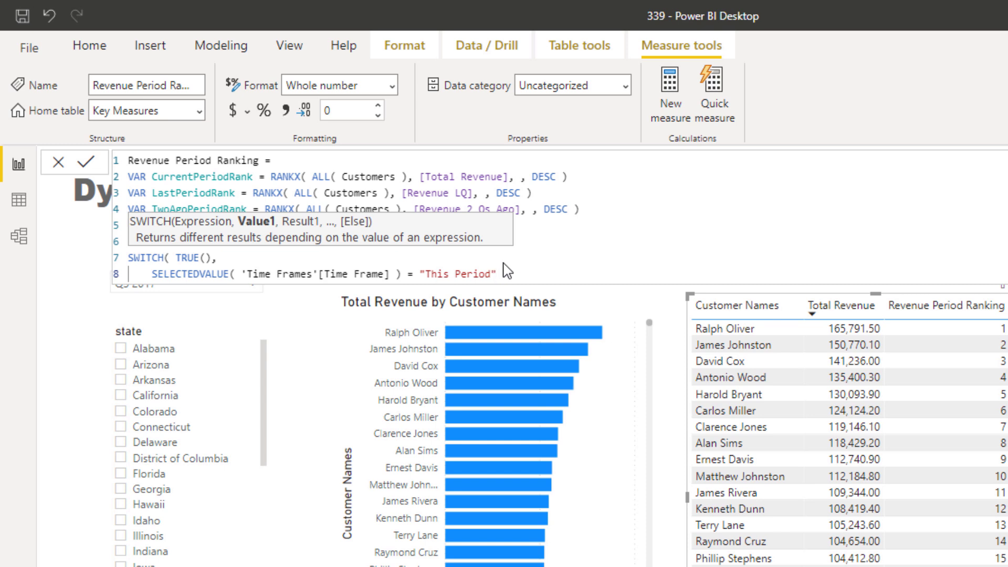
type(", ture")
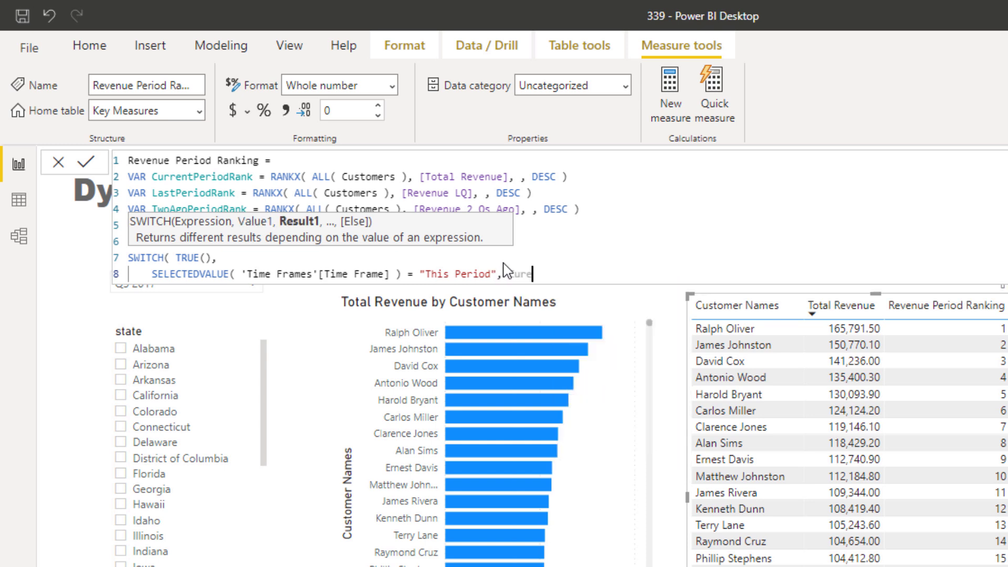
key("BackSpace")
type("re")
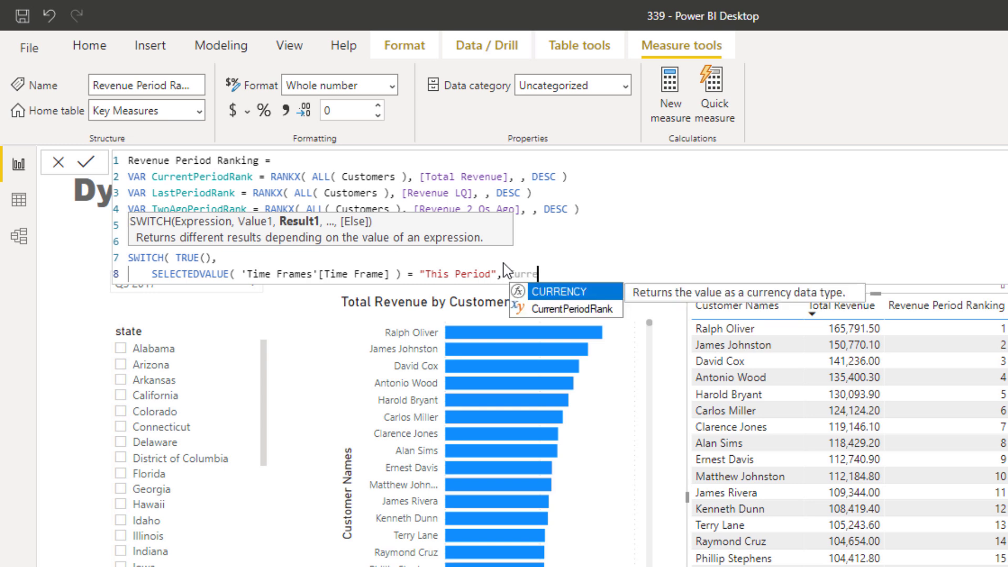
key("Down")
key("Tab")
type(",")
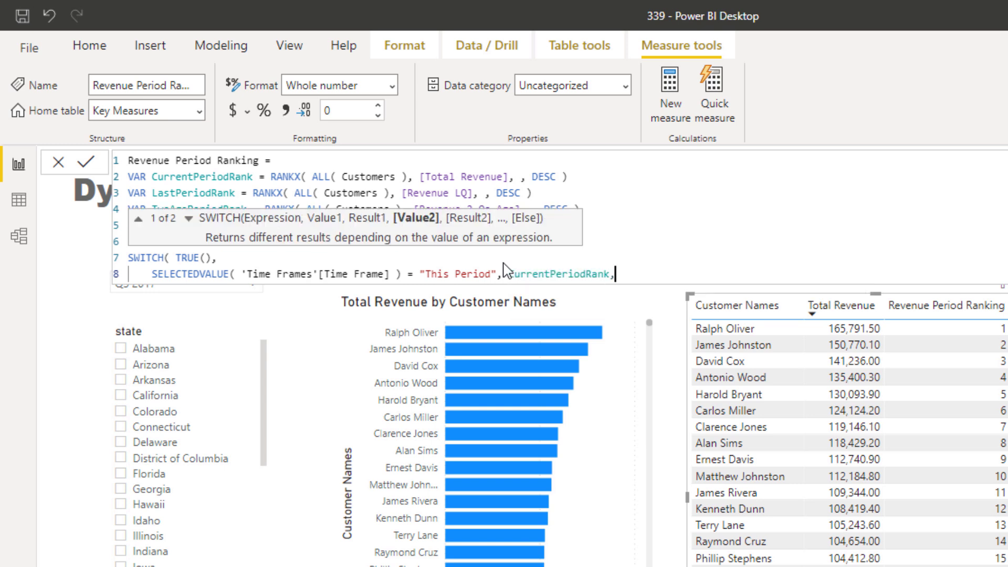
- Duplicate the complete SELECTEDVALUE condition line twice directly below the first one
key("Return")
left_click_drag(615, 274, 152, 275)
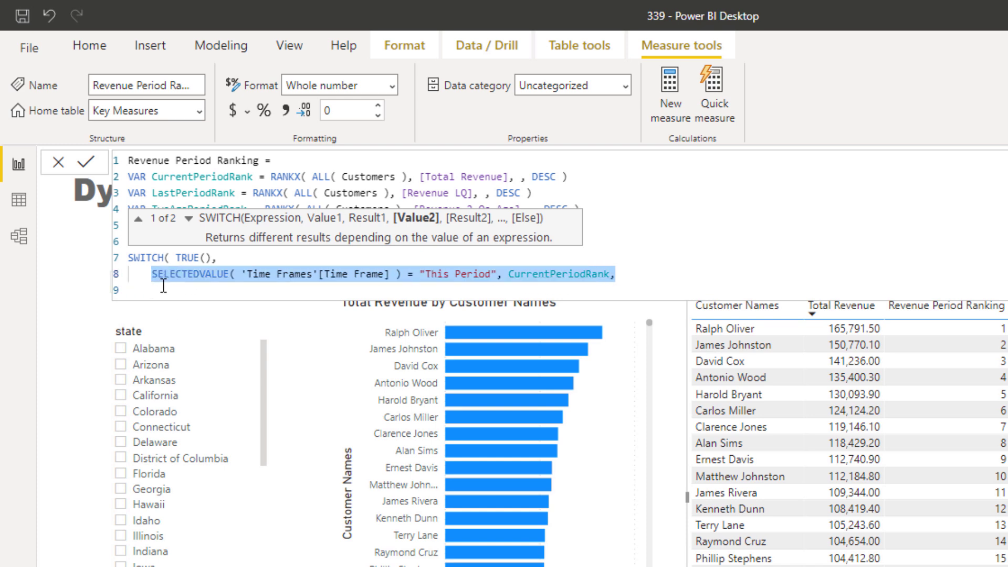
key("ctrl+c")
left_click(163, 289)
key("ctrl+v")
key("Return")
key("ctrl+v")
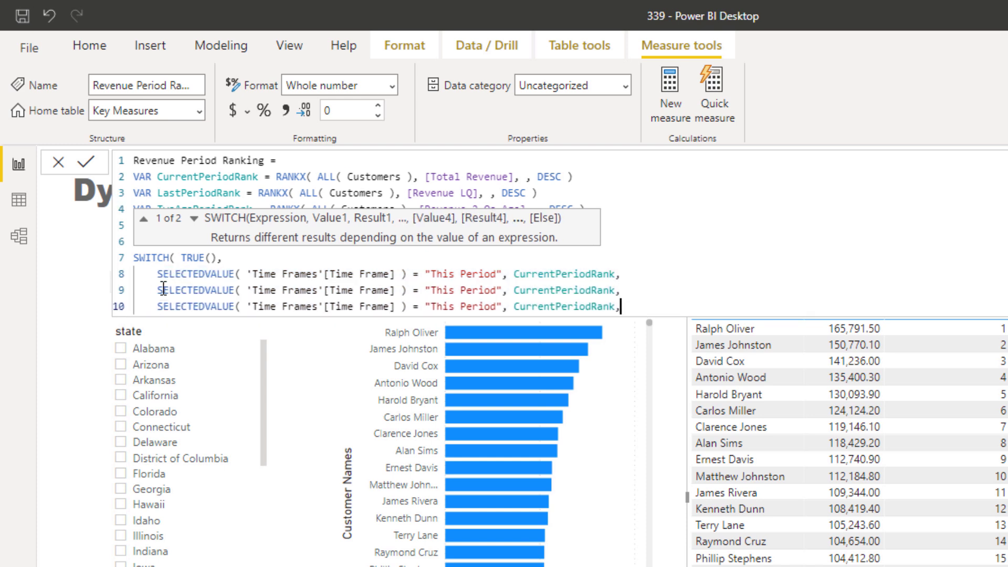
- Add CurrentPeriodRank as the SWITCH function's fallback result, close the function and commit the measure
key("Return")
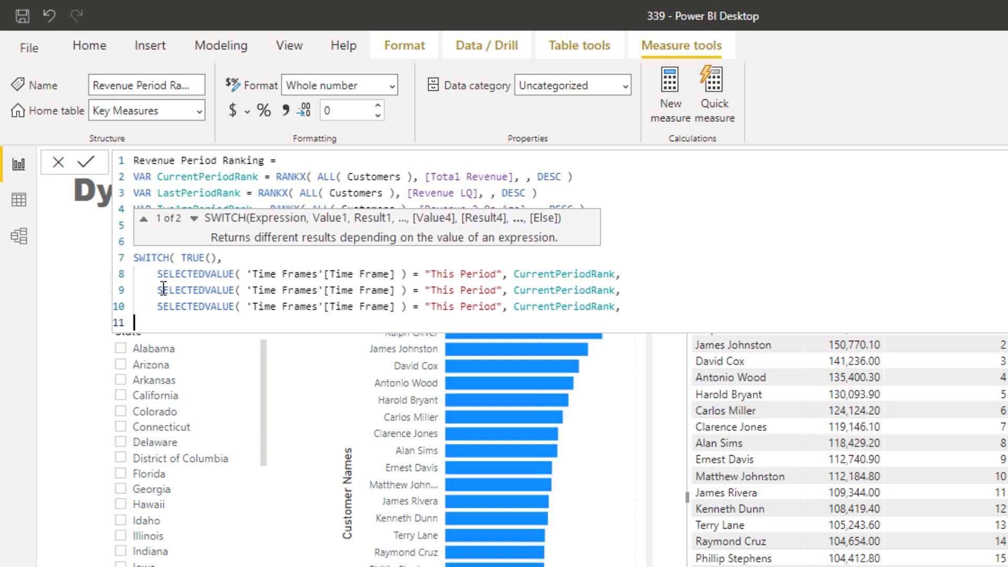
type("Curre")
key("Tab")
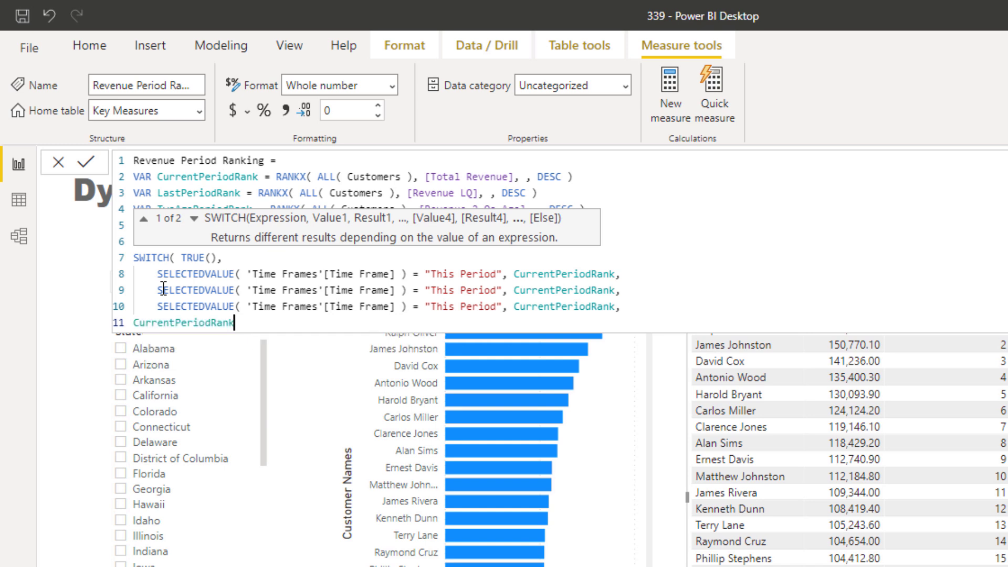
type(")")
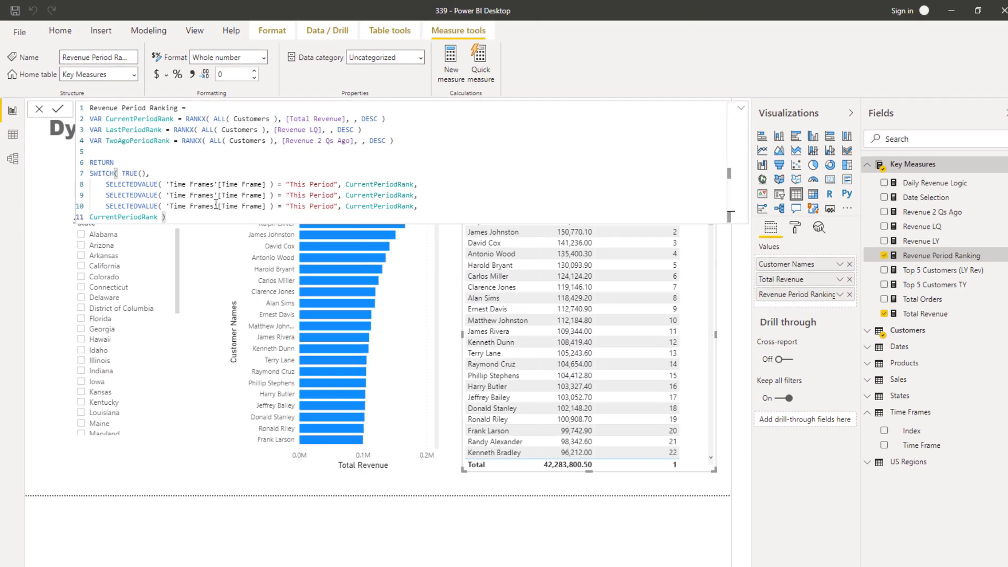
left_click(693, 119)
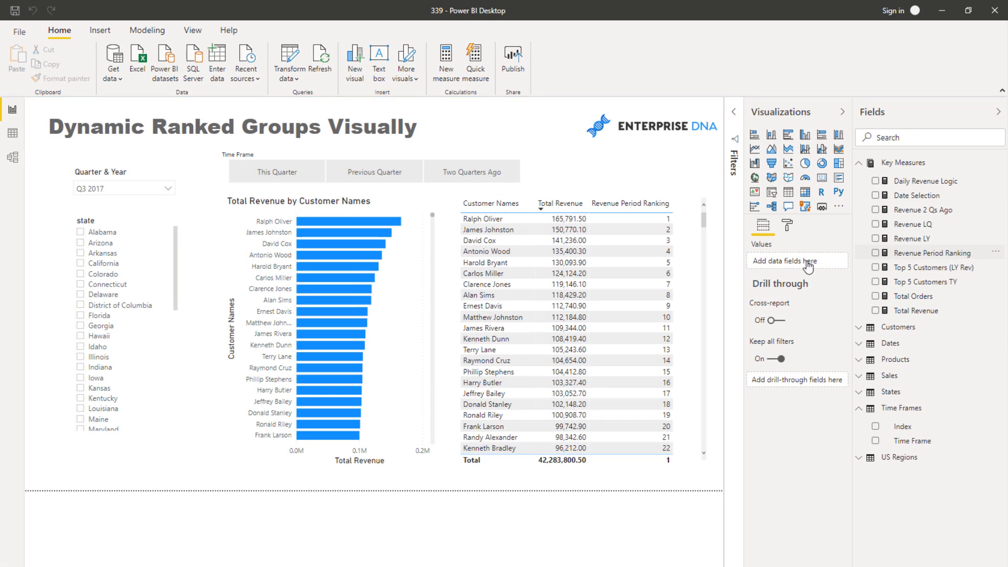
- Reopen the Revenue Period Ranking measure and change the first condition's text to "This Quarter"
left_click(897, 254)
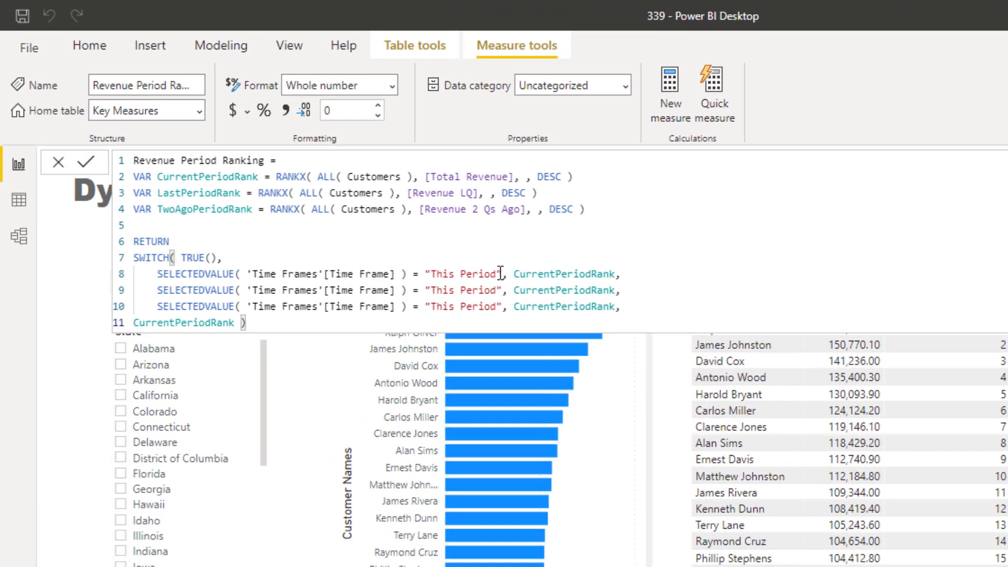
double_click(501, 273)
type("Quarter")
- Change the second condition's comparison text to "Previous Quarter"
key("ctrl+shift+Left")
key("ctrl+shift+Left")
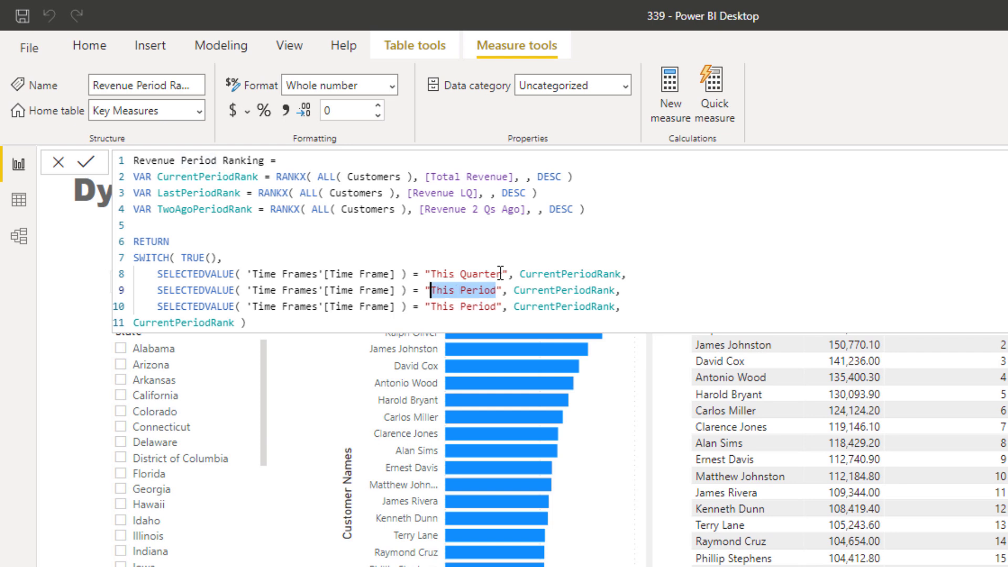
type("Previous ")
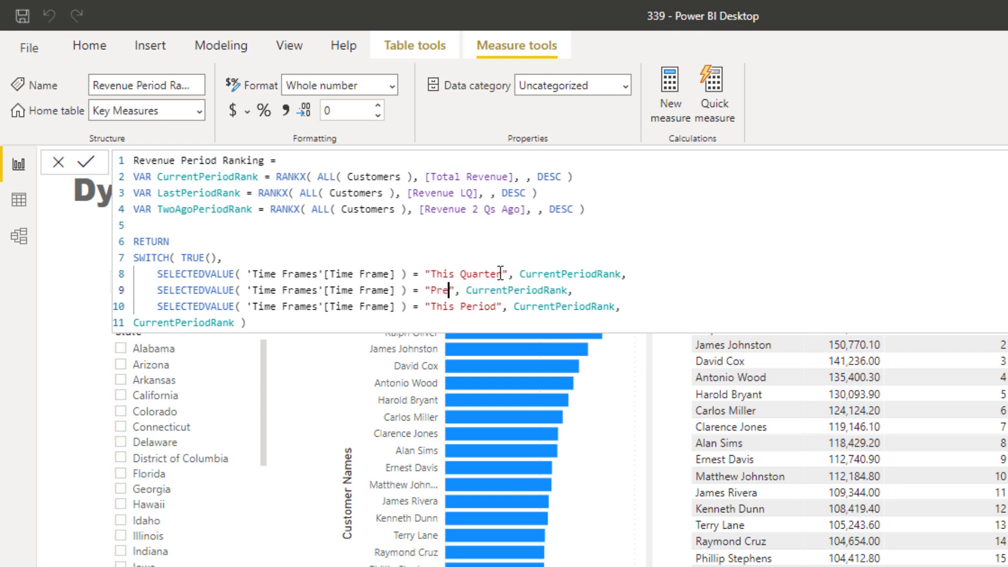
type("Quarter")
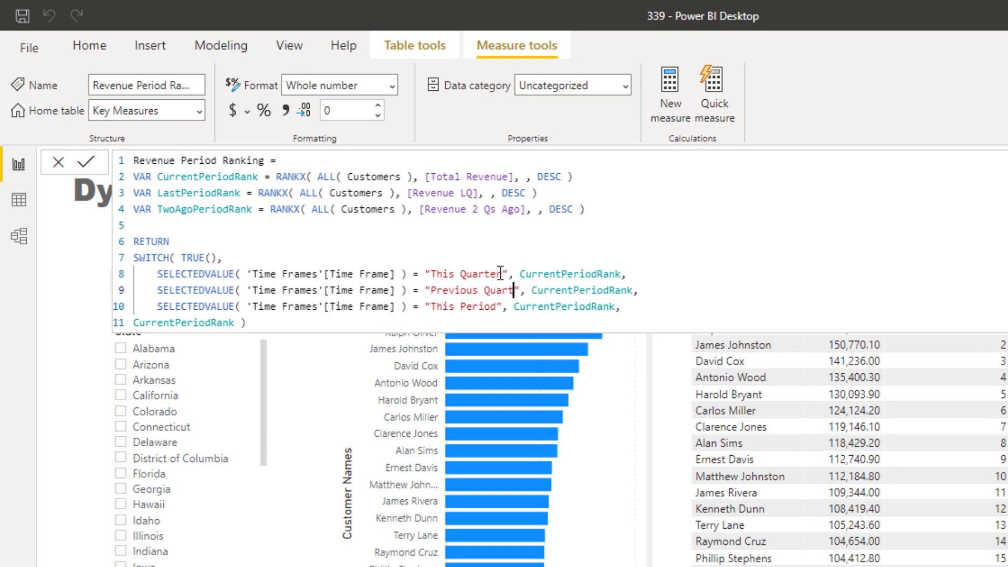
- Change the third condition's comparison text to "2 Quarters Ago" and commit the measure
key("ctrl+shift+Left")
key("ctrl+shift+Left")
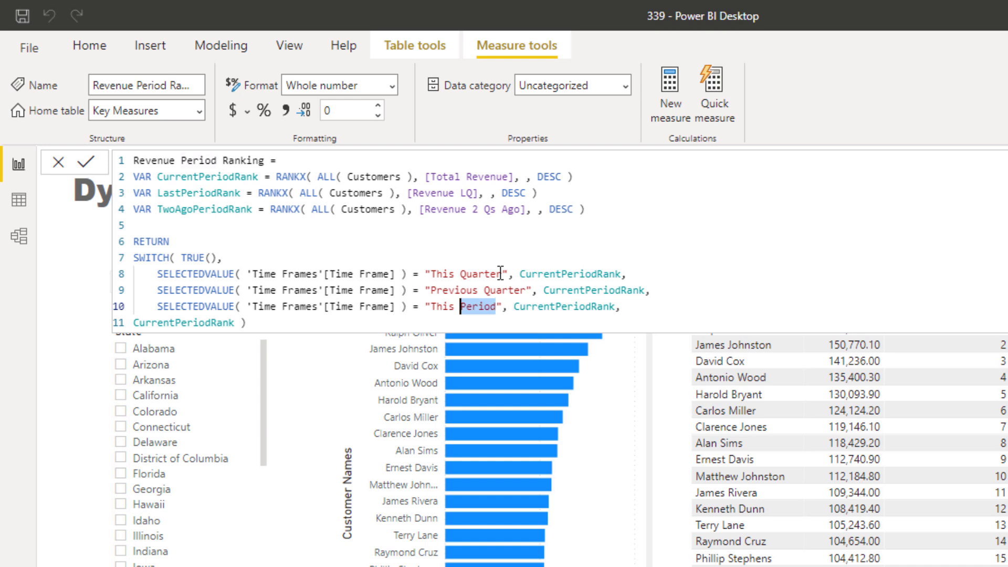
type("2 ")
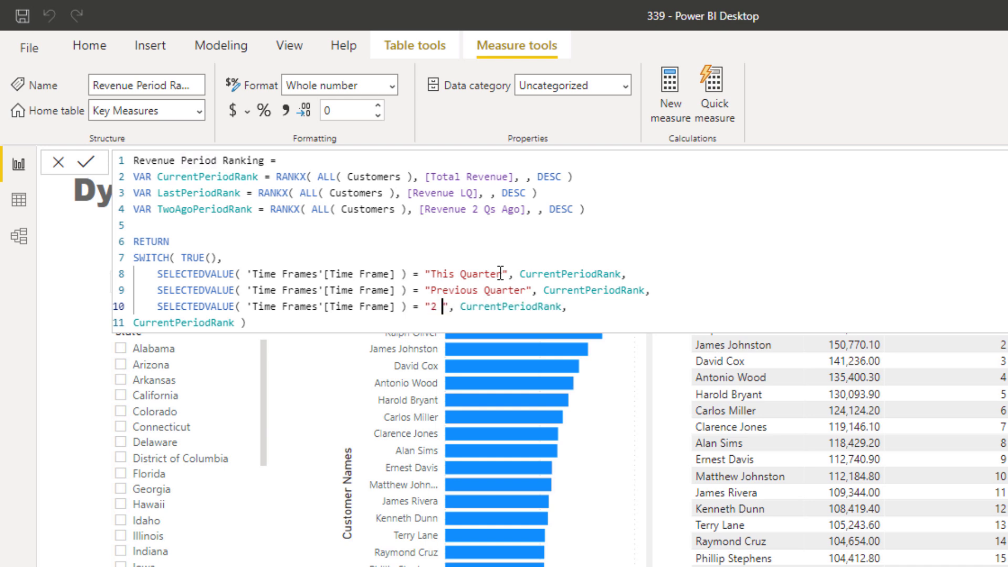
type("Quarters Ago")
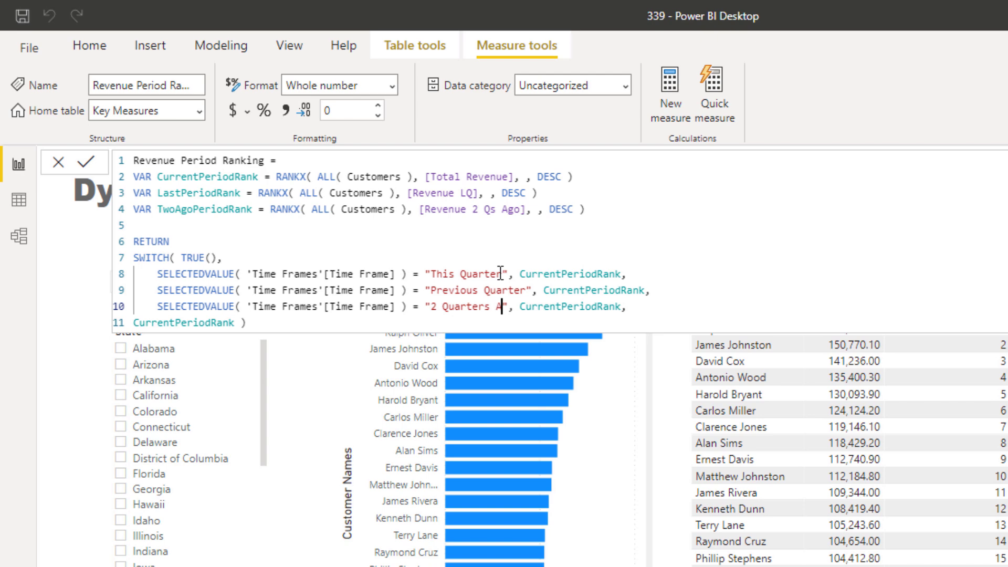
key("Return")
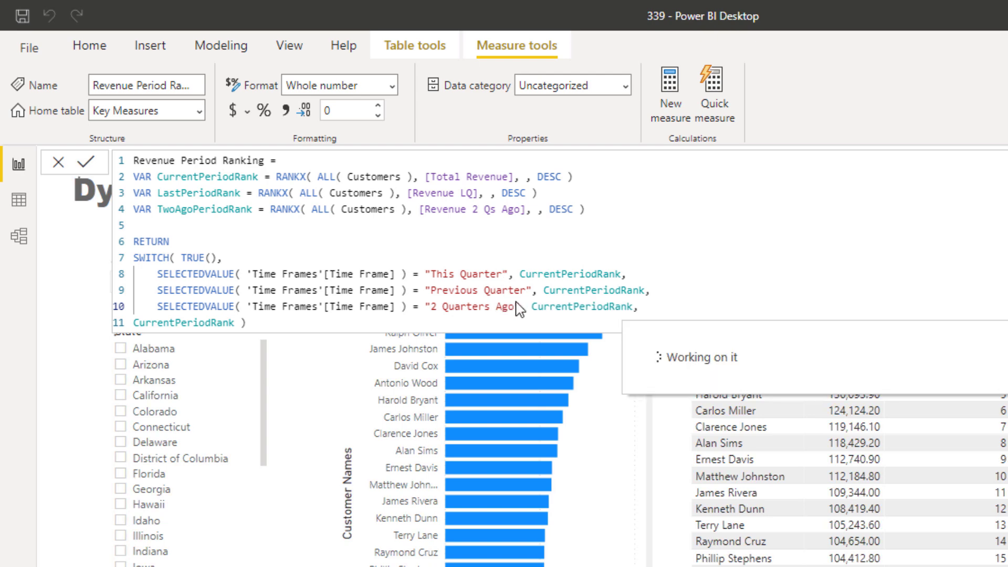
left_click(91, 361)
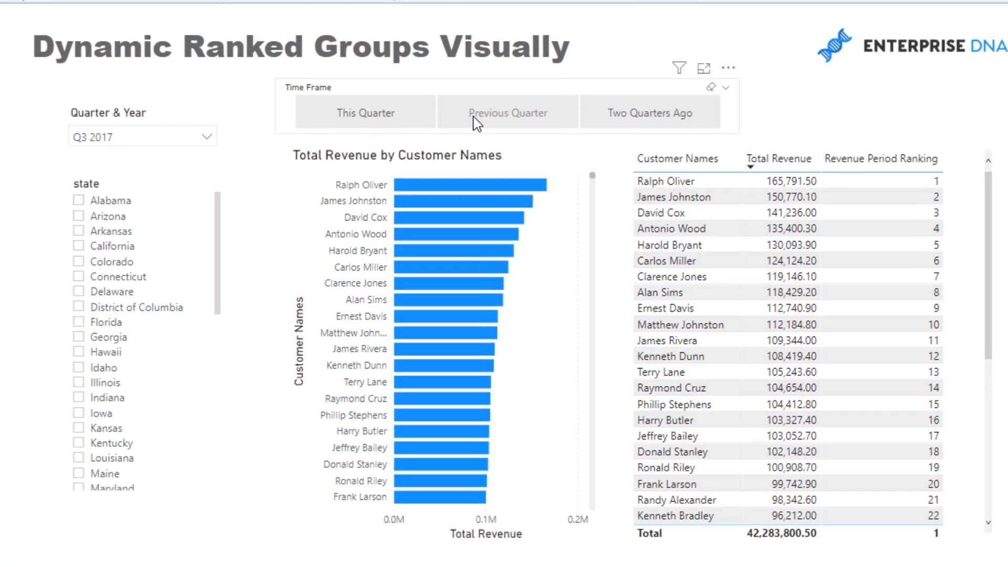
- Filter the report to the Previous Quarter time frame and look through the customer ranking table
left_click(483, 121)
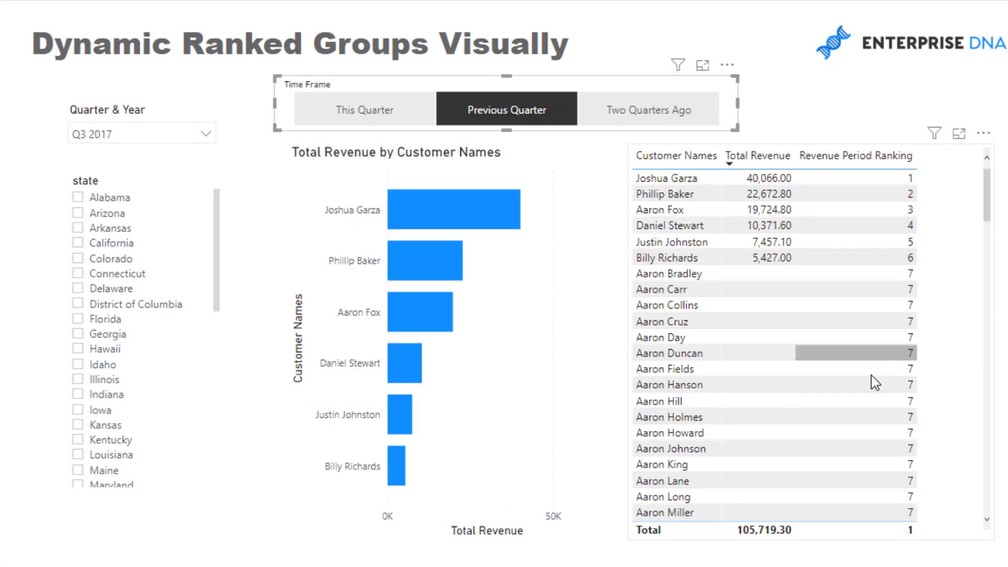
scroll(873, 382, "down", 10)
scroll(871, 375, "up", 10)
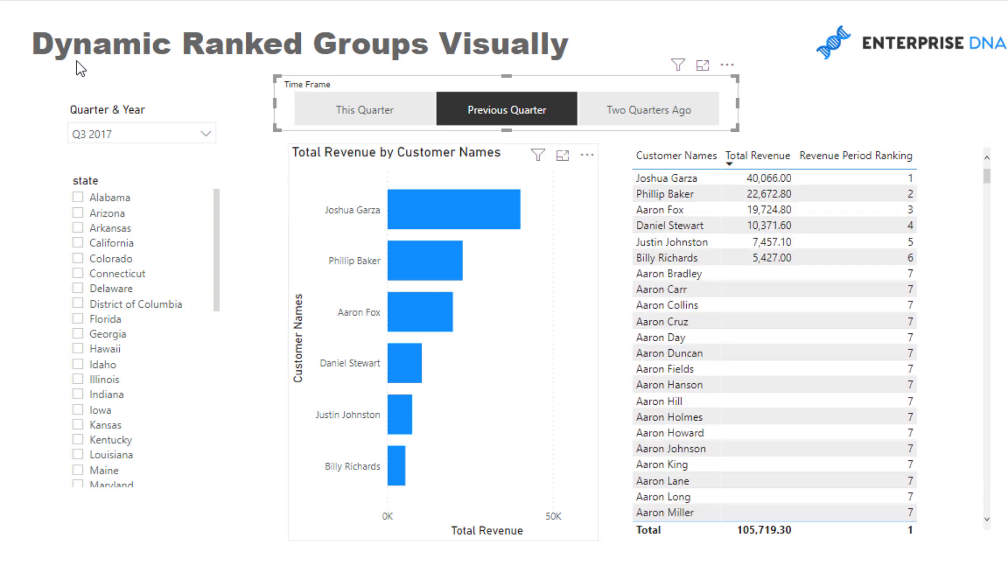
- Set the Quarter & Year filter to Q4 2018 and check the revenue period rankings in the table
left_click(184, 136)
scroll(117, 251, "down", 3)
left_click(111, 239)
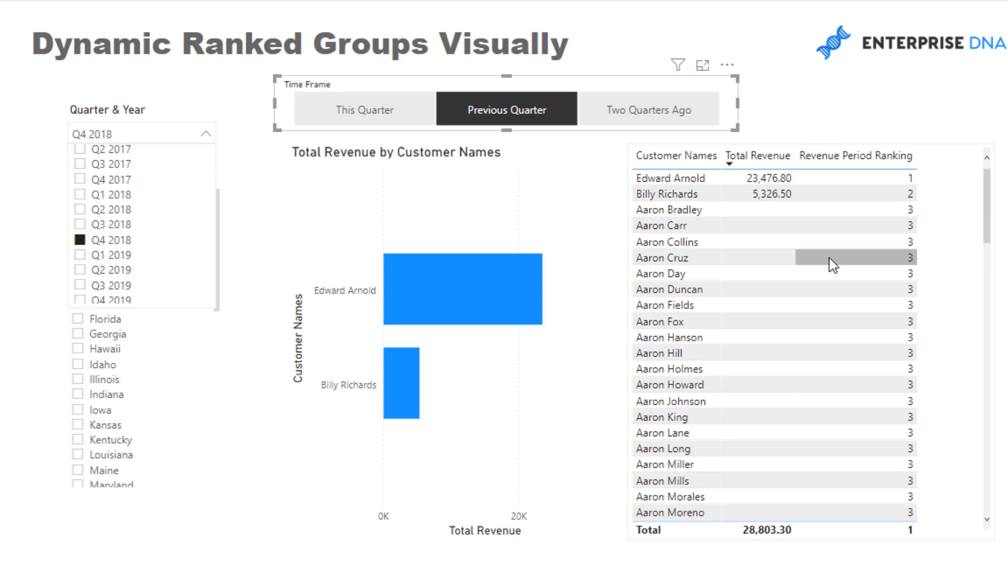
scroll(833, 263, "down", 5)
scroll(832, 263, "up", 5)
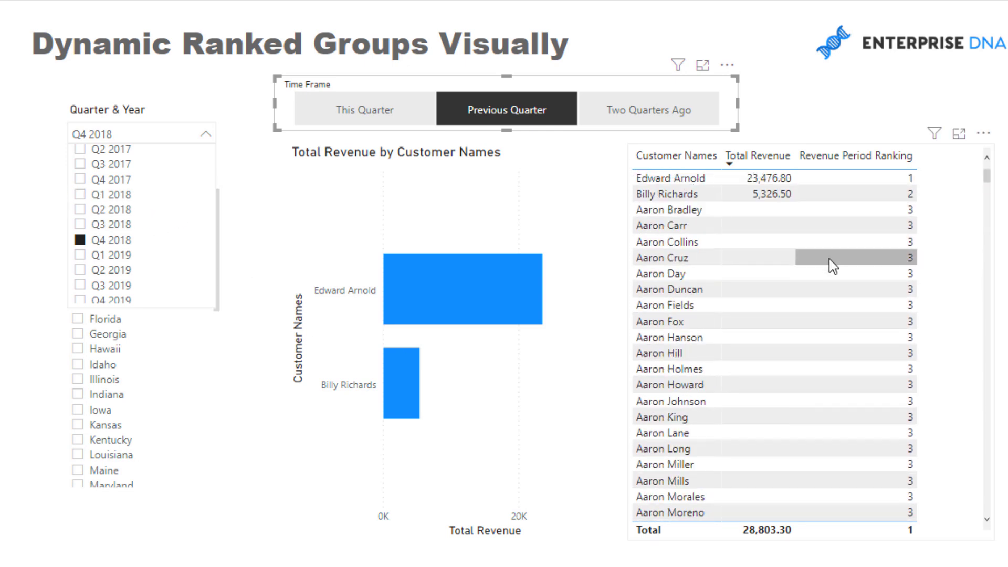
- Check the customer rankings for Q2 2018 and Q1 2018, and switch the time frame to Two Quarters Ago
left_click(97, 211)
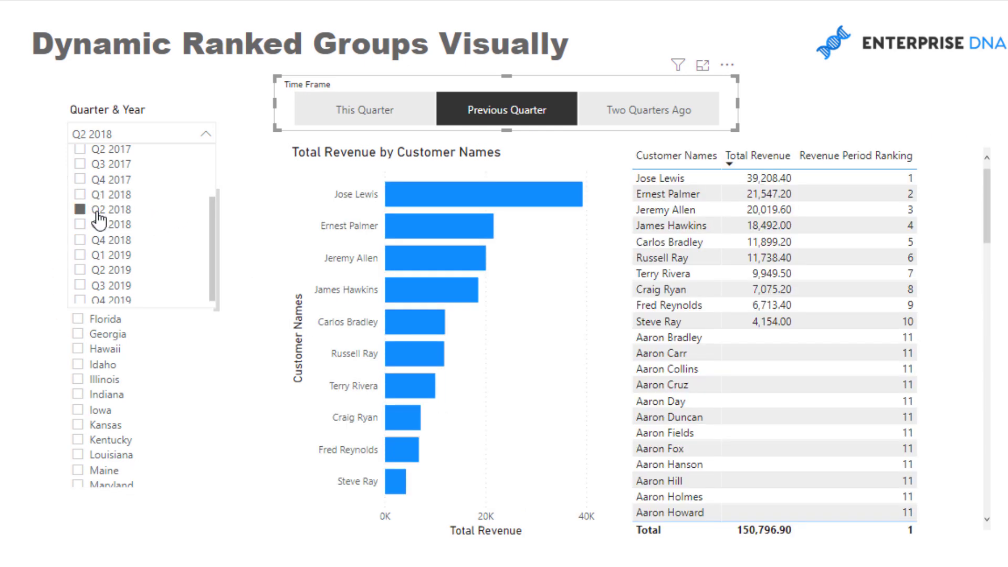
left_click(109, 199)
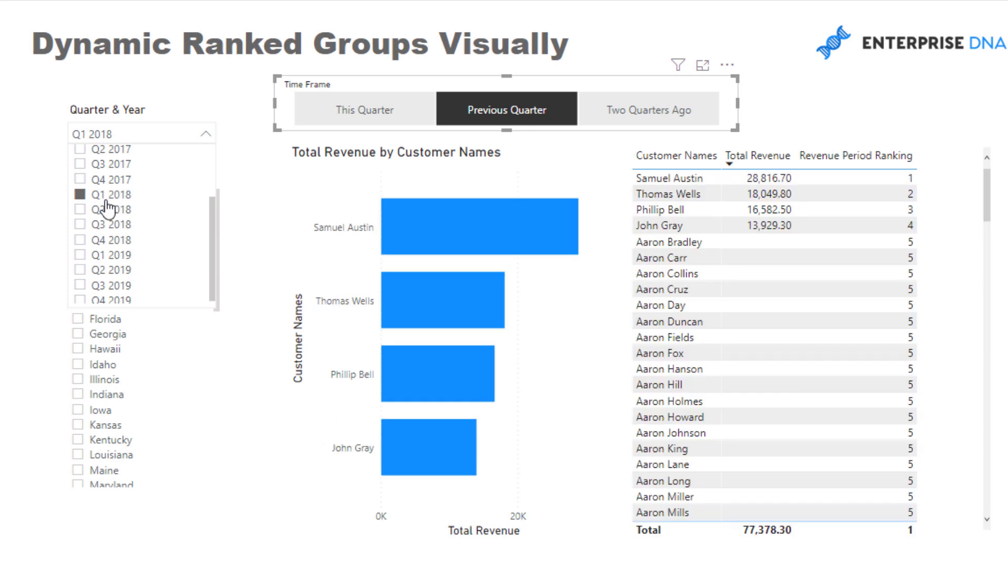
left_click(620, 111)
left_click(619, 112)
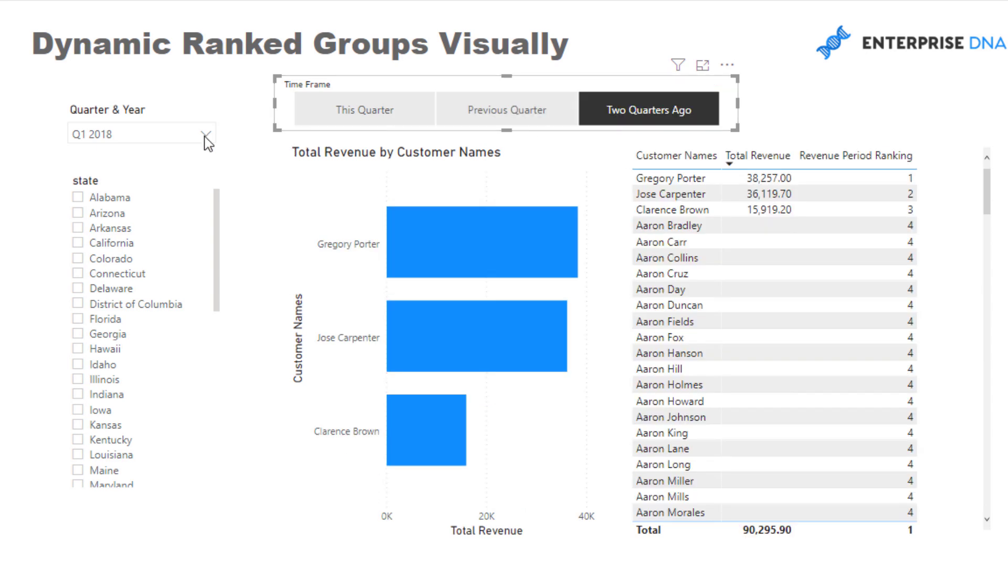
- Clear the Quarter & Year filter and look through the customer revenue rankings for all quarters
left_click(157, 133)
left_click(79, 275)
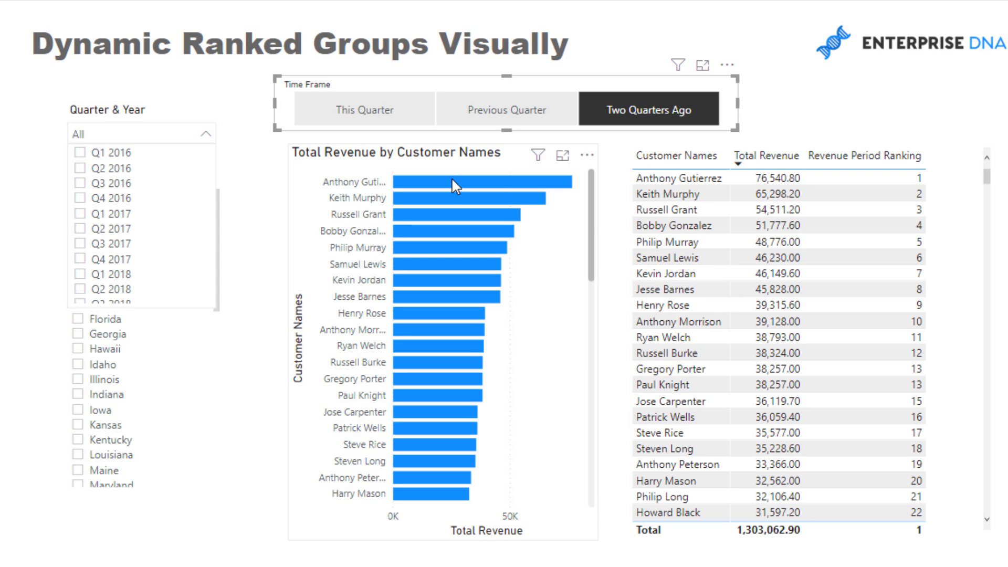
mouse_move(452, 177)
scroll(808, 385, "down", 15)
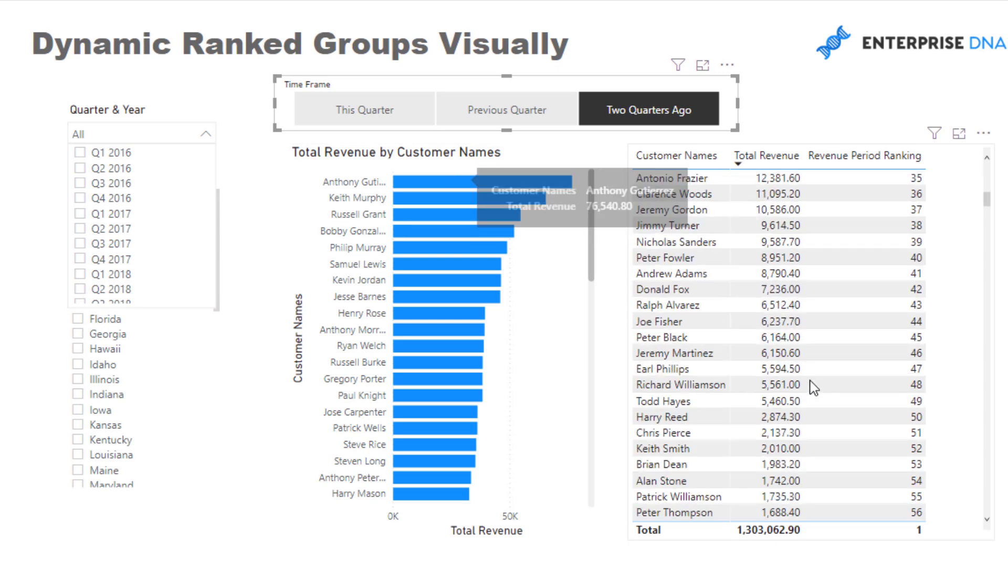
- Alternate the time frame between This Quarter and Previous Quarter to compare revenue totals and rankings in the customer table
left_click(204, 134)
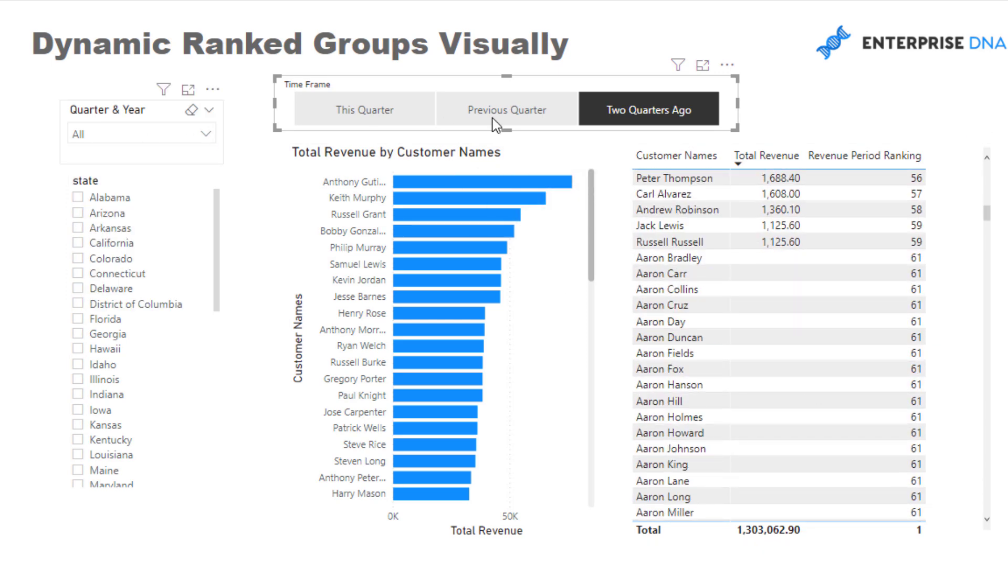
left_click(388, 109)
scroll(955, 312, "up", 15)
scroll(895, 344, "down", 15)
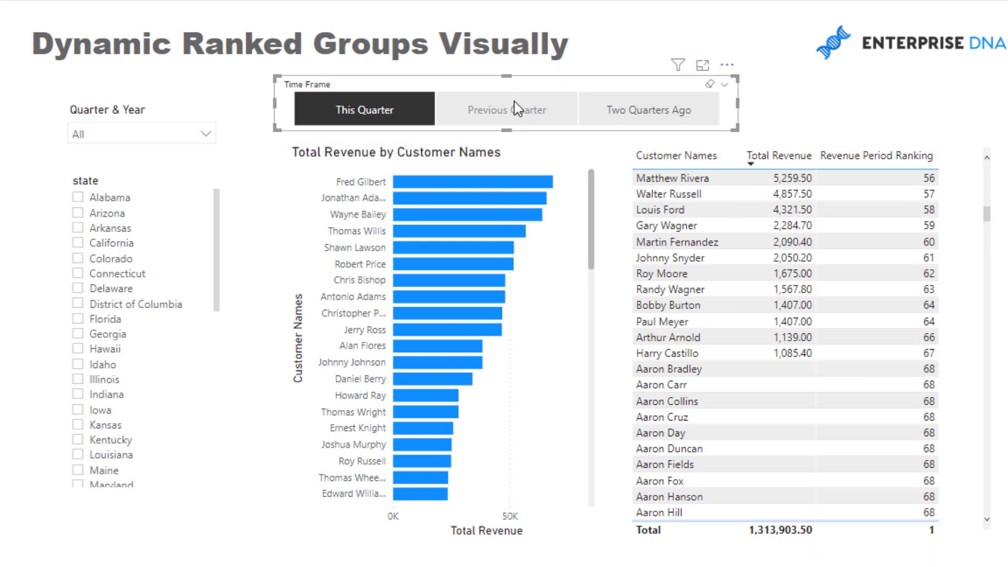
left_click(514, 122)
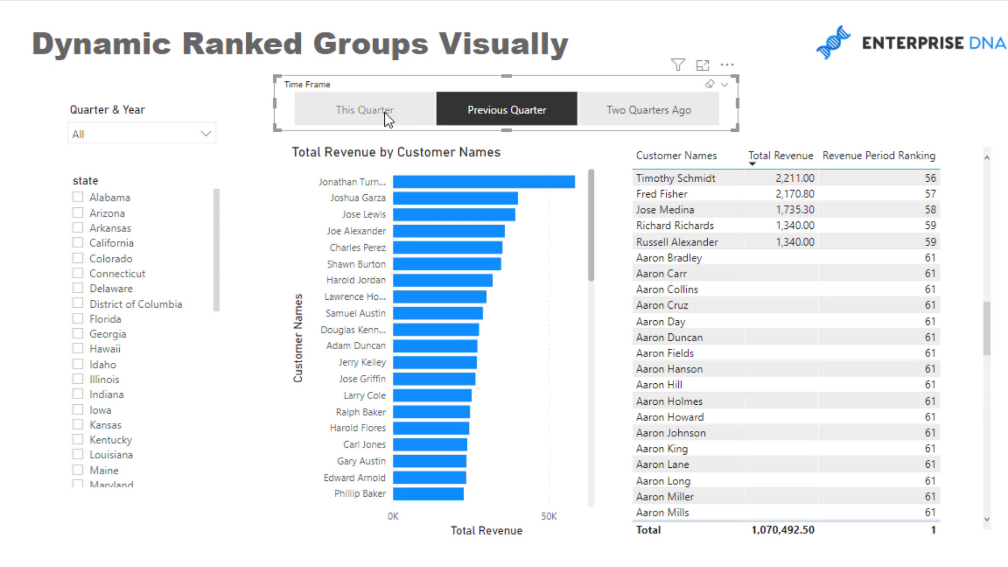
left_click(379, 120)
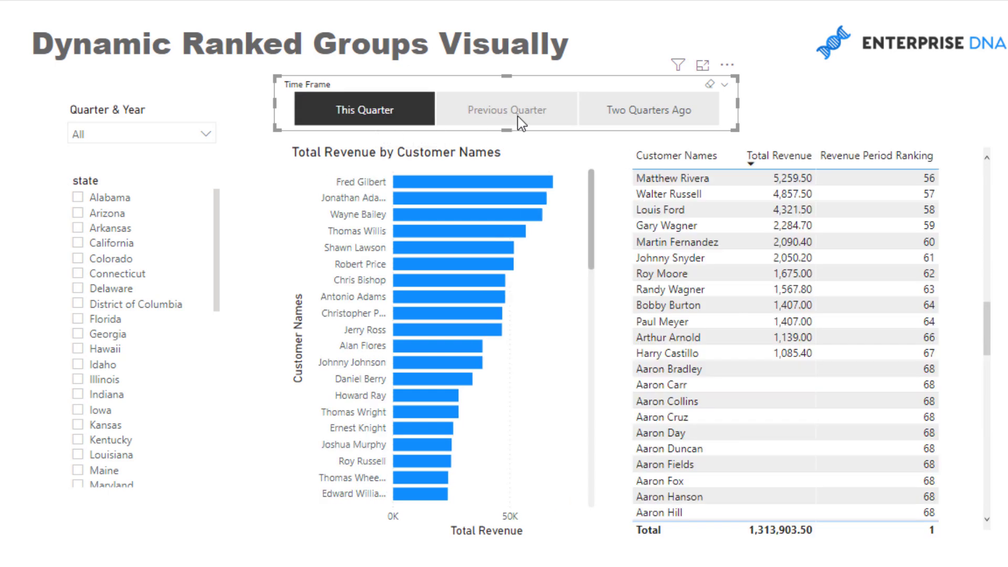
left_click(517, 115)
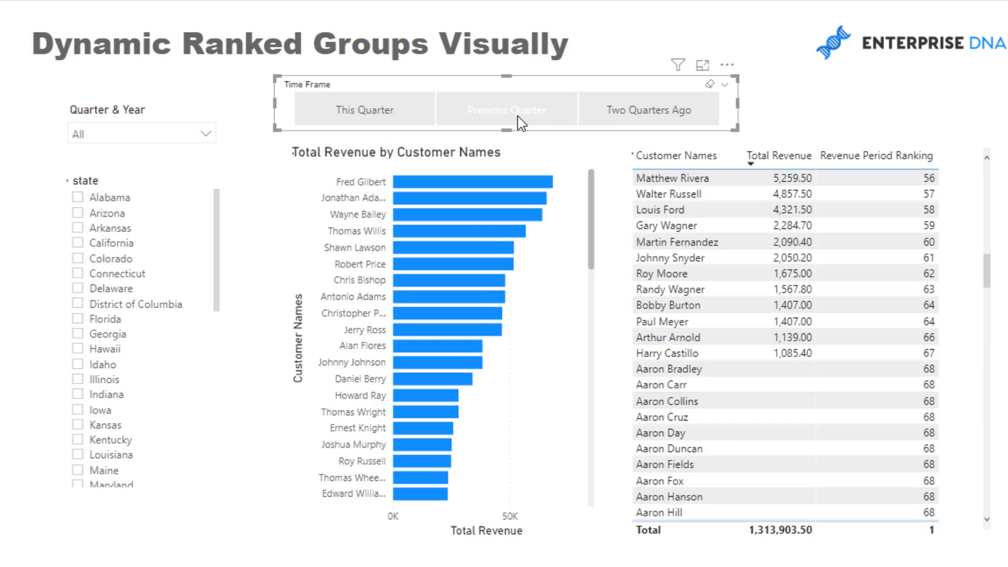
left_click(386, 116)
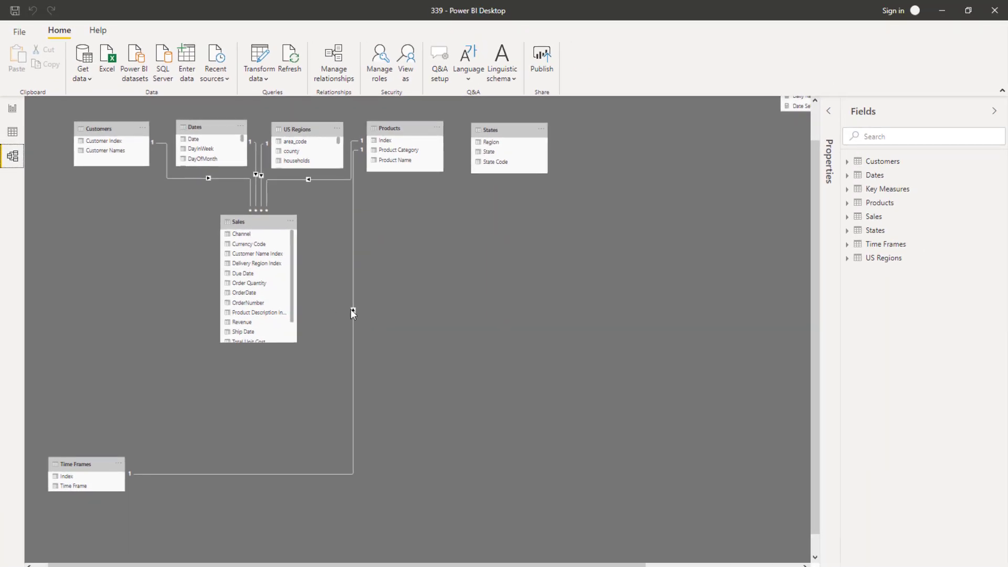
- Delete the relationship between the Time Frames and Products tables in the data model
right_click(351, 311)
left_click(352, 295)
key("Delete")
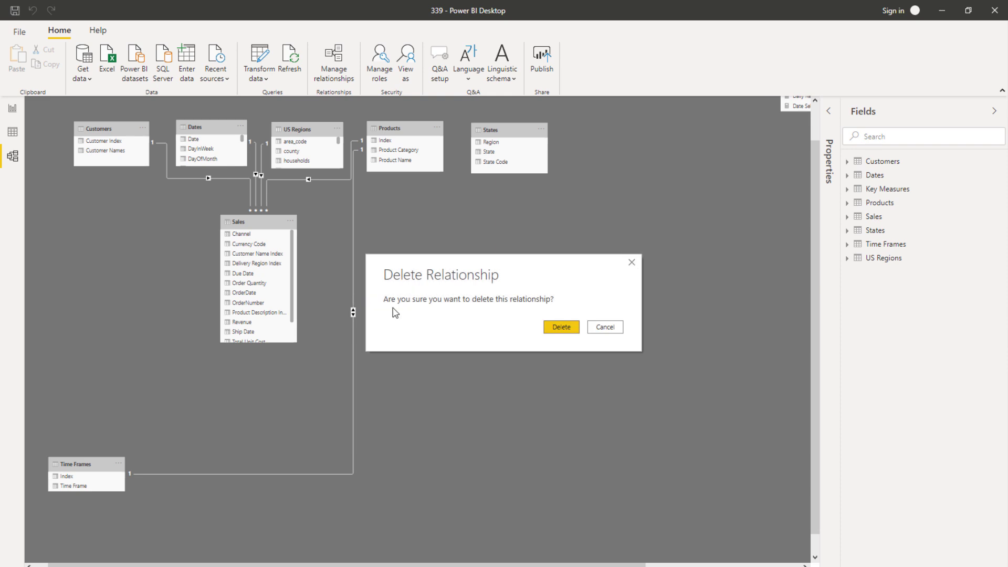
left_click(578, 332)
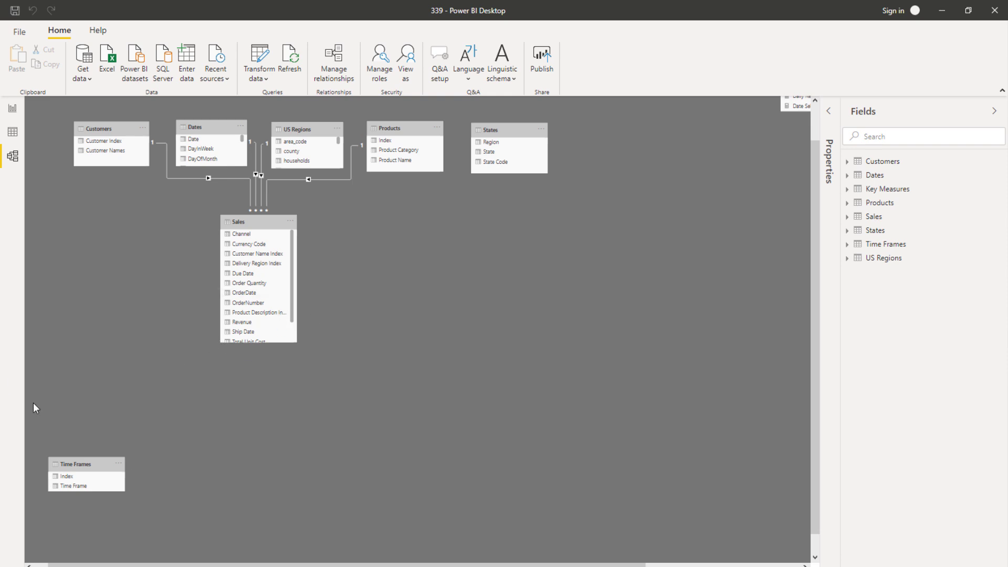
- Move the Time Frames table up closer to the Sales table in the model diagram and return to the report page
left_click_drag(84, 466, 105, 413)
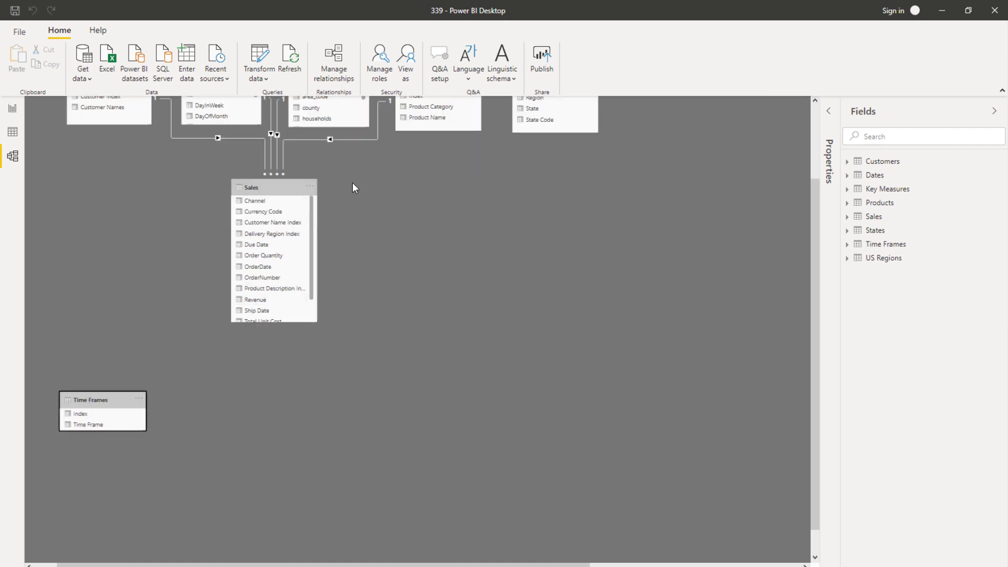
scroll(352, 183, "up", 3)
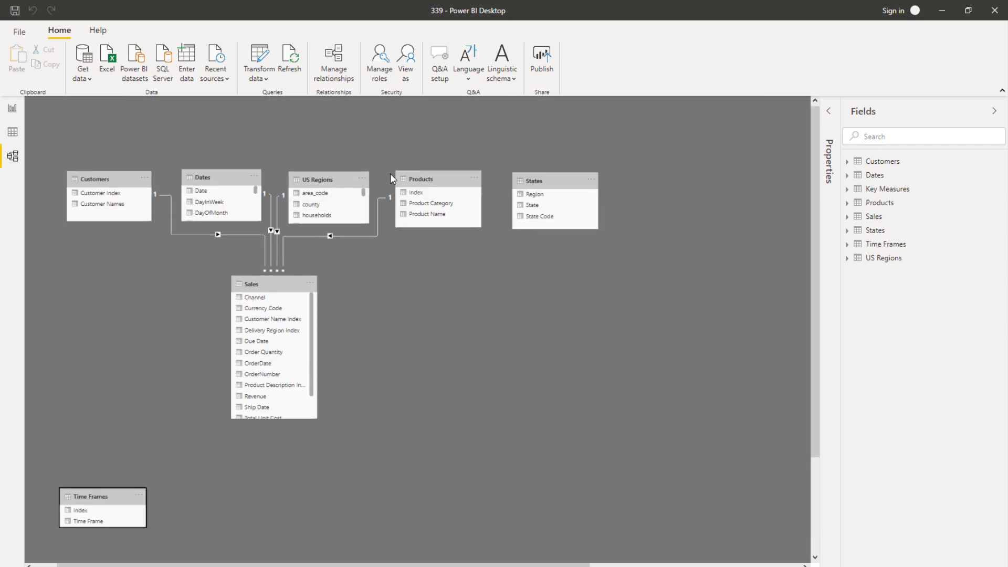
left_click(13, 110)
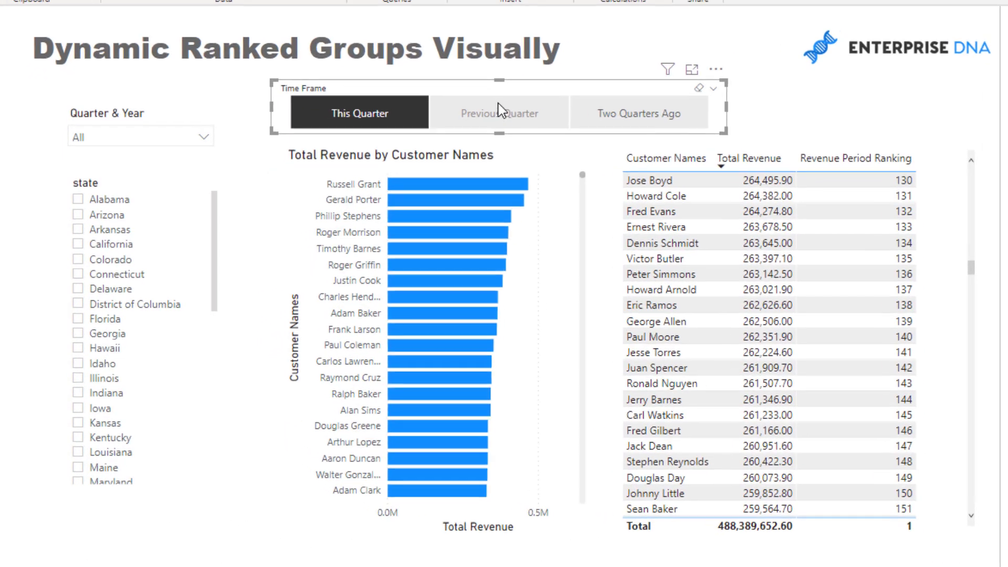
- Check the customer rankings under the Previous Quarter, Two Quarters Ago and This Quarter time frames without a quarter filter
left_click(369, 167)
scroll(745, 258, "up", 20)
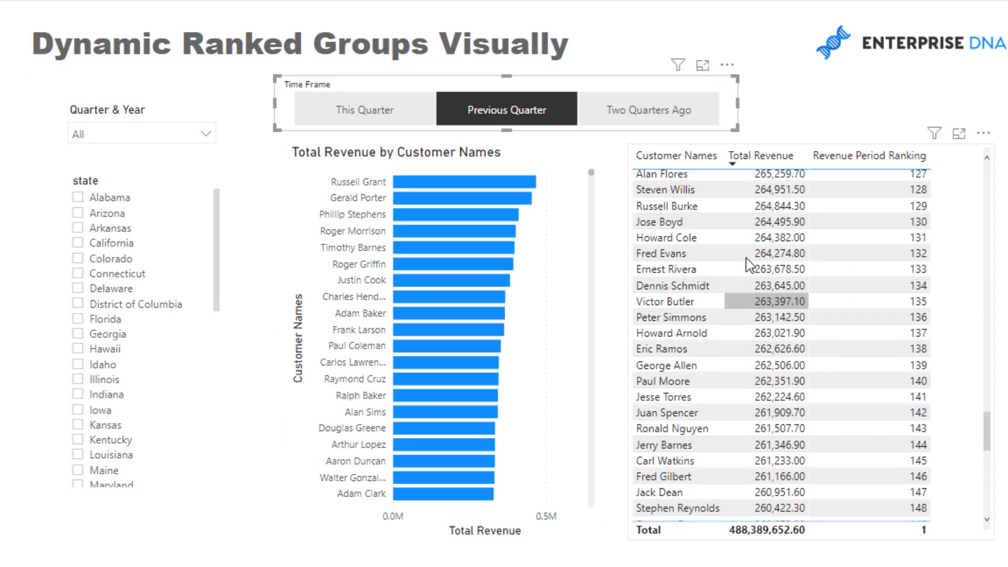
scroll(746, 257, "up", 1)
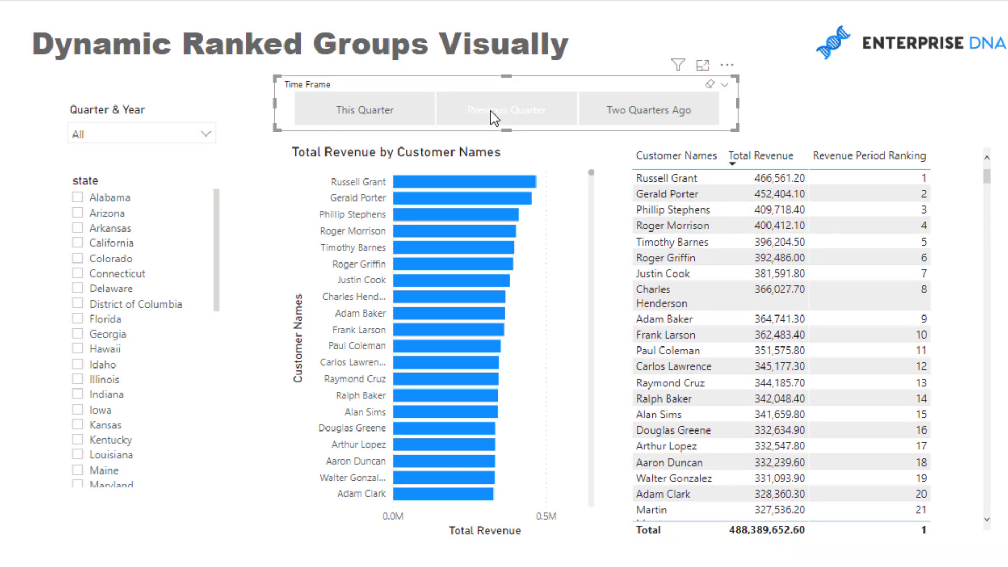
left_click(382, 111)
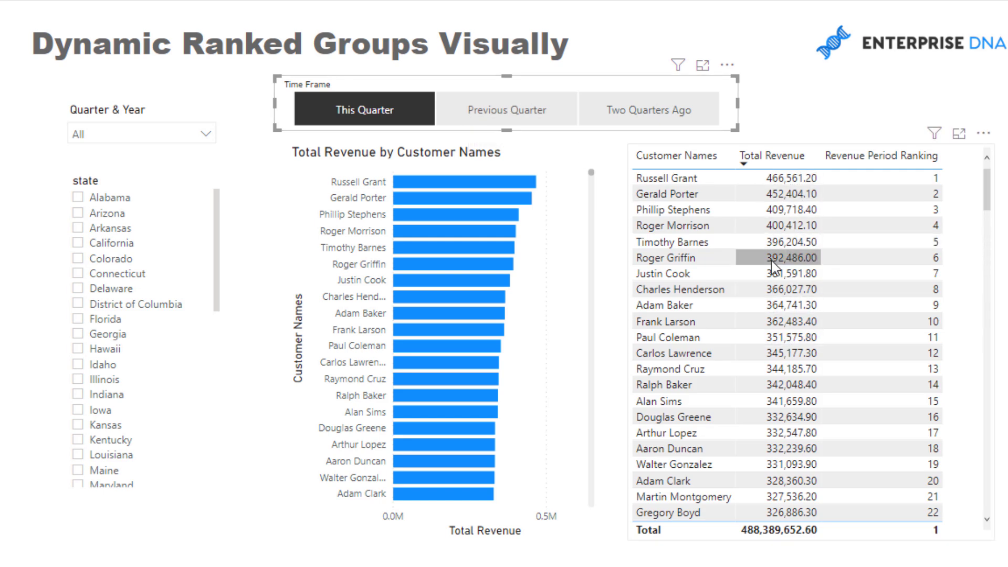
left_click(523, 107)
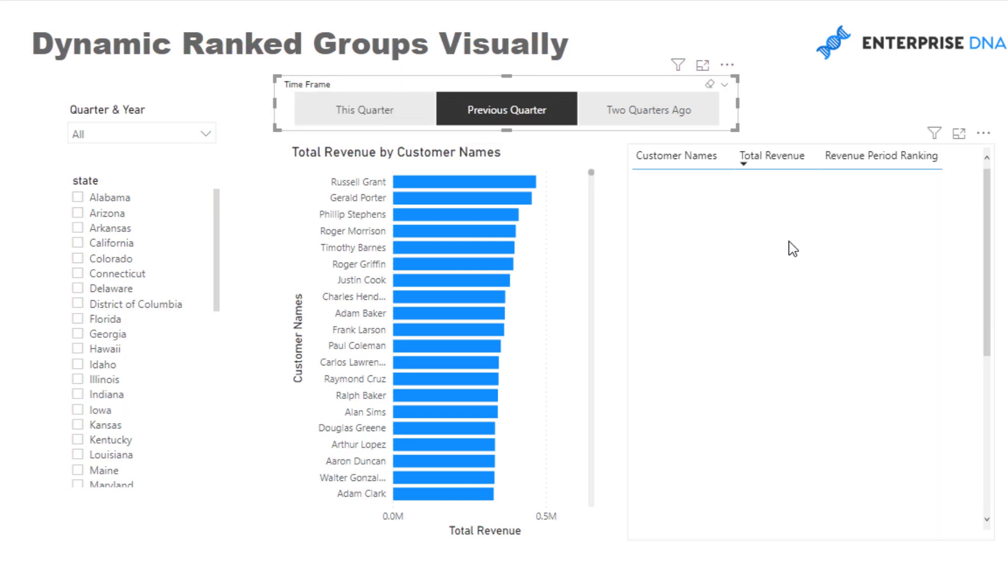
left_click(649, 110)
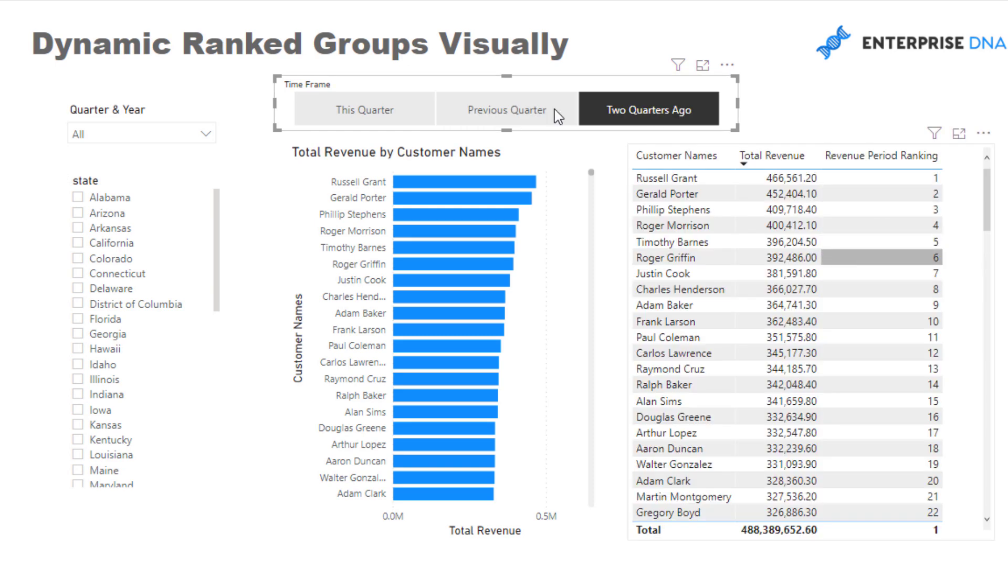
left_click(339, 115)
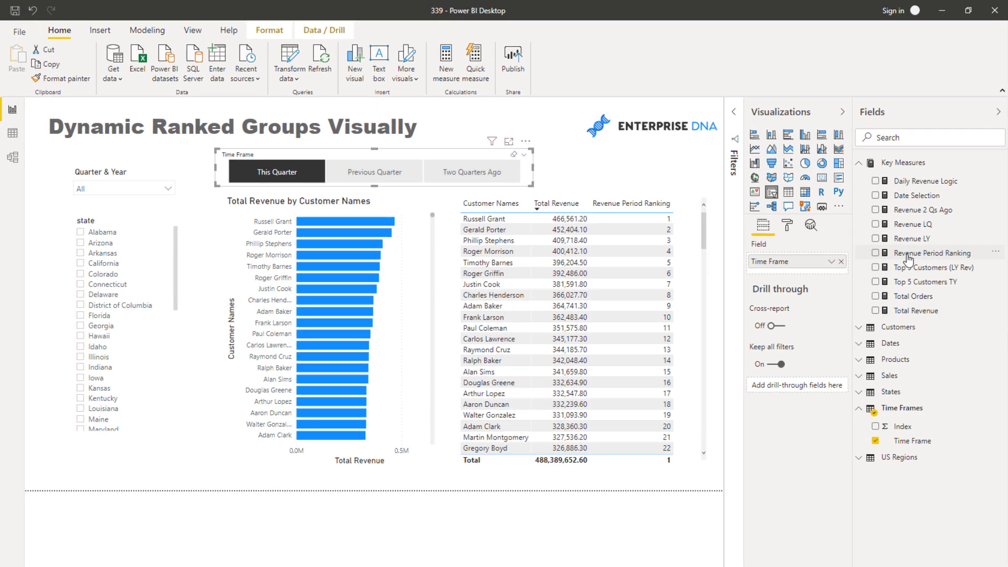
- Set the "Previous Quarter" result in the Revenue Period Ranking measure to LastPeriodRank
left_click(907, 254)
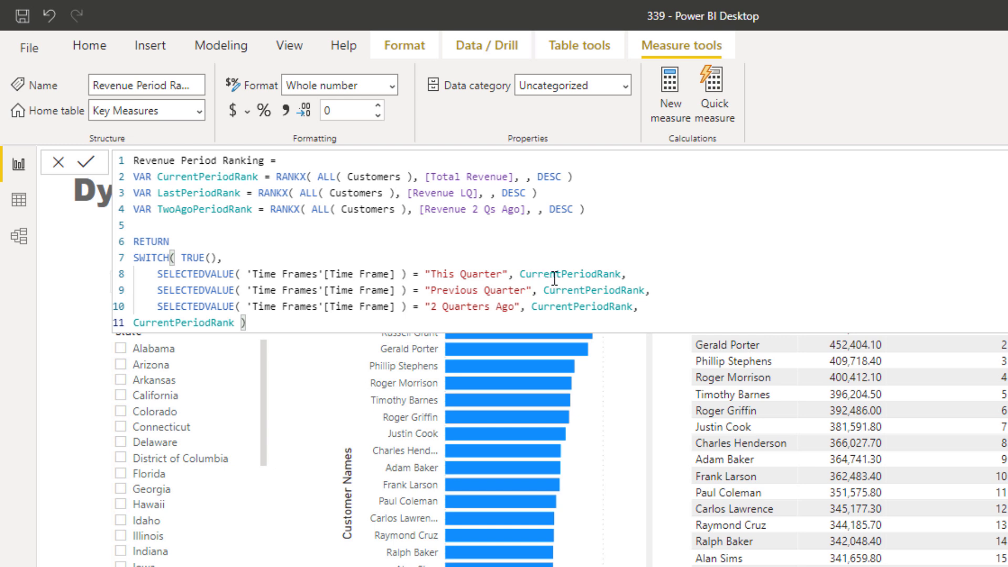
left_click_drag(641, 289, 549, 288)
type("Last")
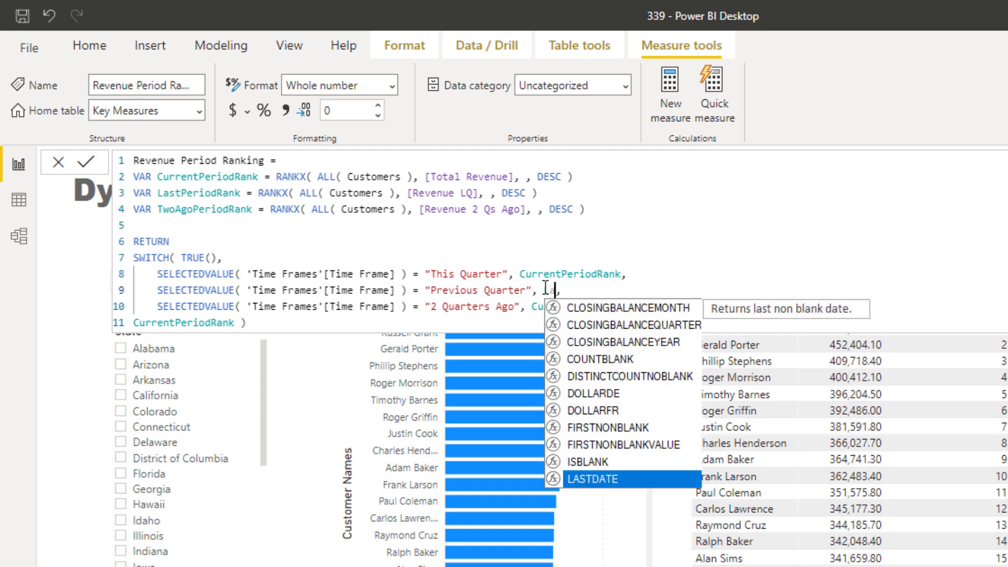
key("Down")
key("Down")
key("Down")
key("Tab")
- Set the "2 Quarters Ago" result to TwoAgoPeriodRank and commit the measure
key("ctrl+Right")
key("ctrl+shift+Left")
key("ctrl+shift+Left")
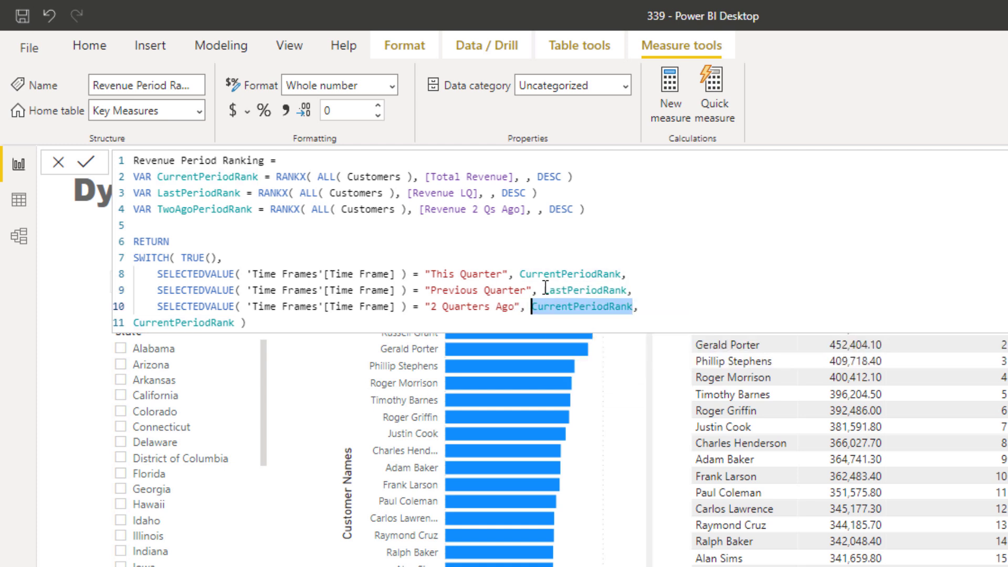
type("Two")
key("Tab")
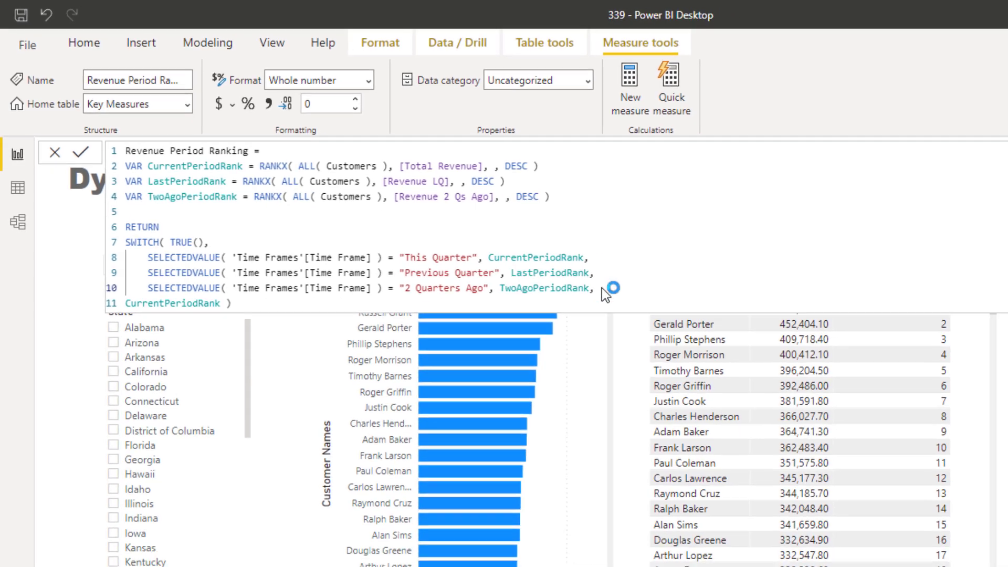
key("Return")
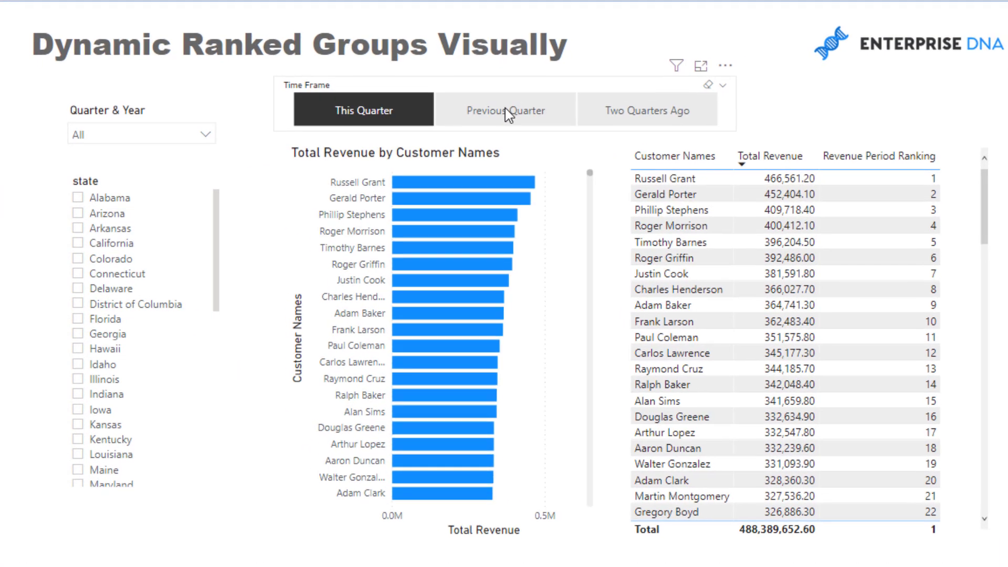
- Test the corrected ranking measure with the Previous Quarter and Two Quarters Ago time frames, ending on Previous Quarter
left_click(436, 167)
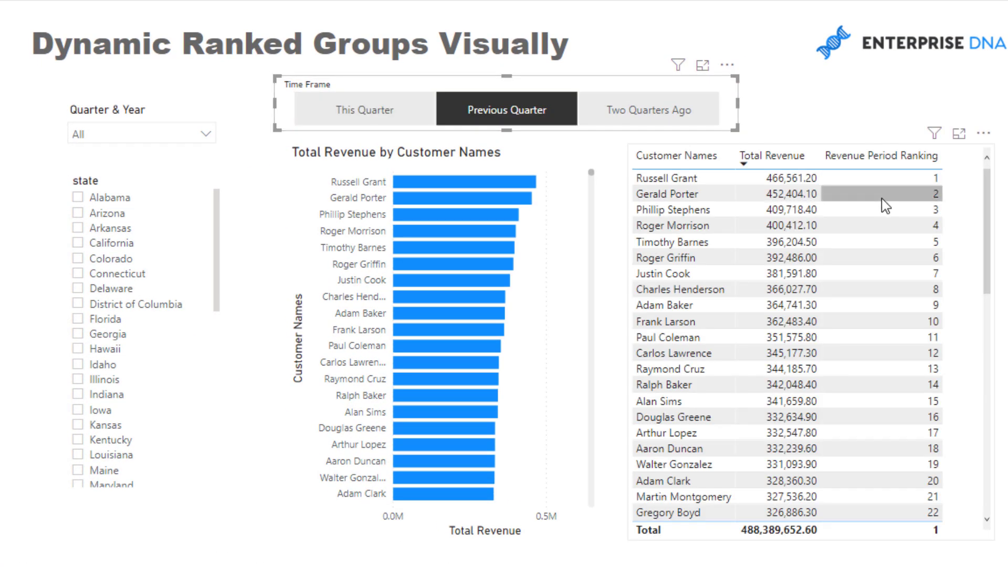
left_click(645, 111)
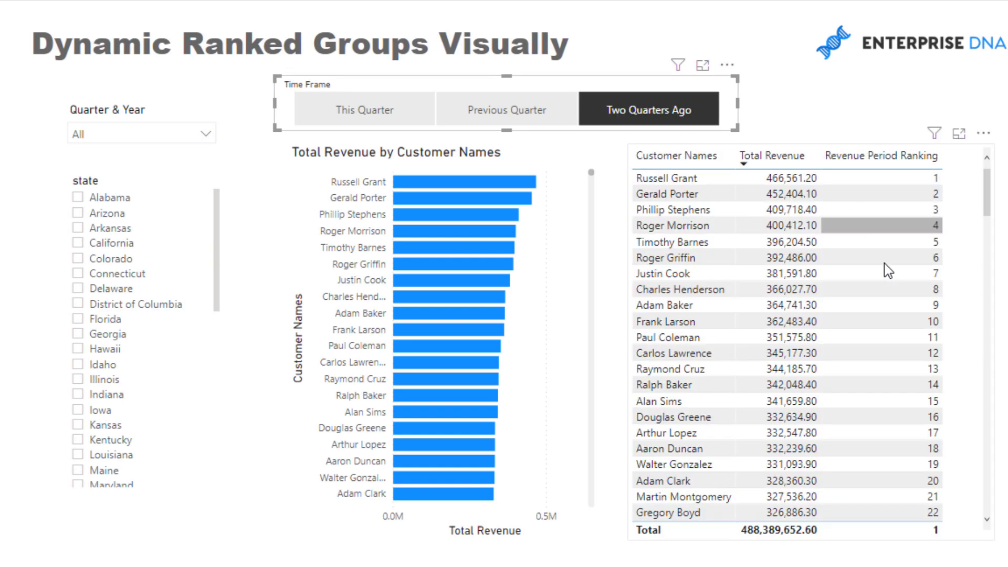
left_click(501, 110)
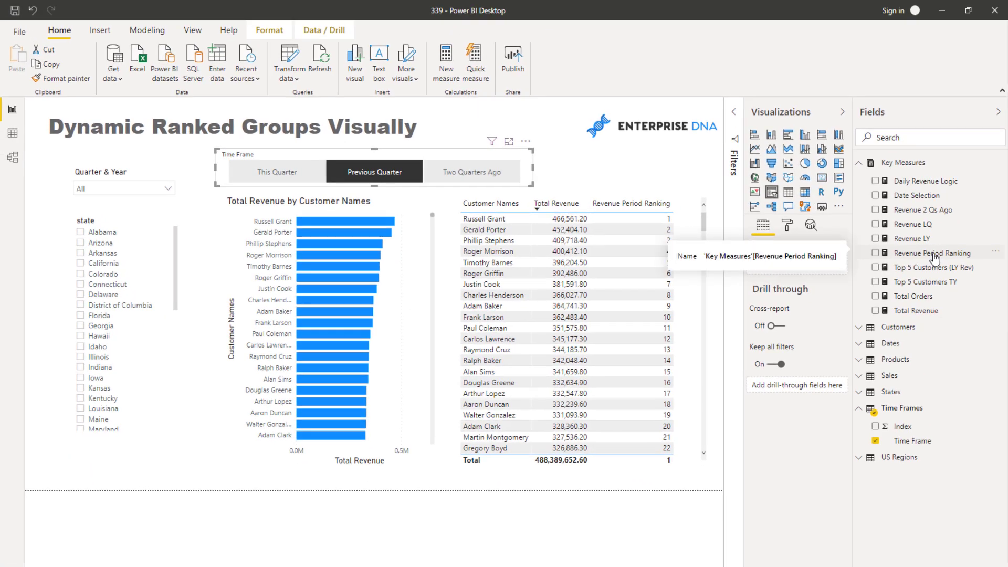
- Open the Revenue Period Ranking measure and copy its entire formula
left_click(934, 256)
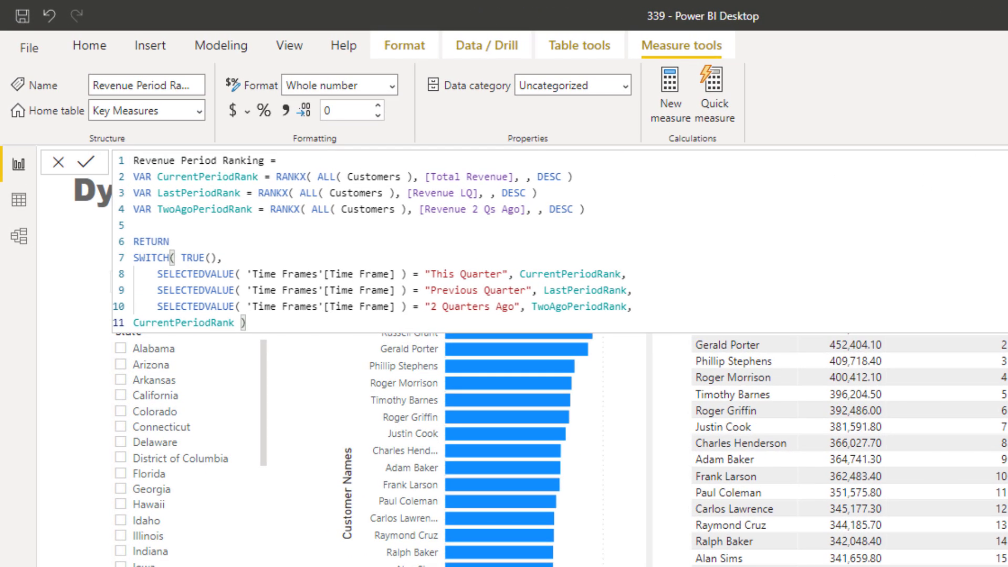
key("ctrl+a")
key("ctrl+c")
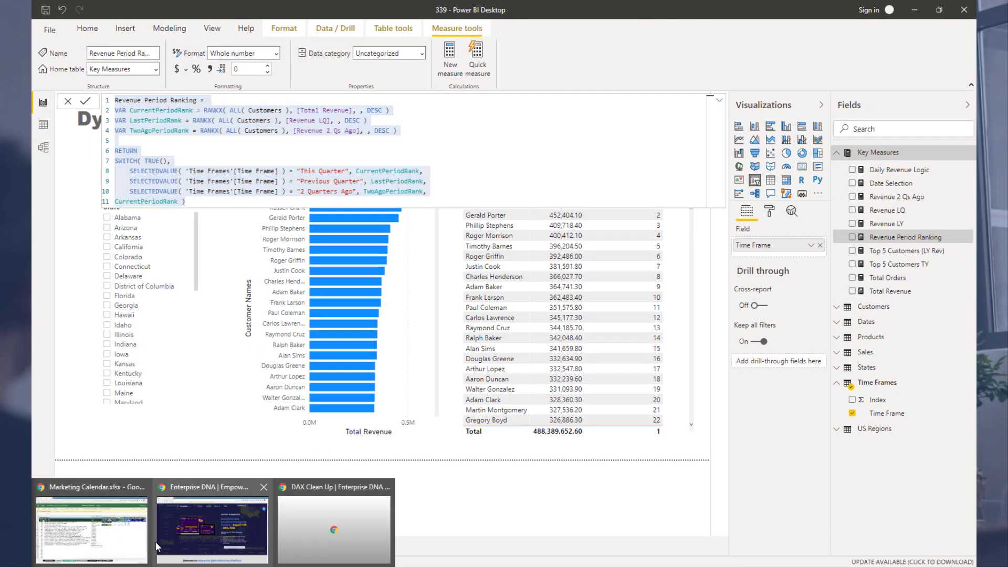
- Switch to the DAX Clean Up page, format the copied measure as new code, and return to Power BI Desktop
left_click(291, 535)
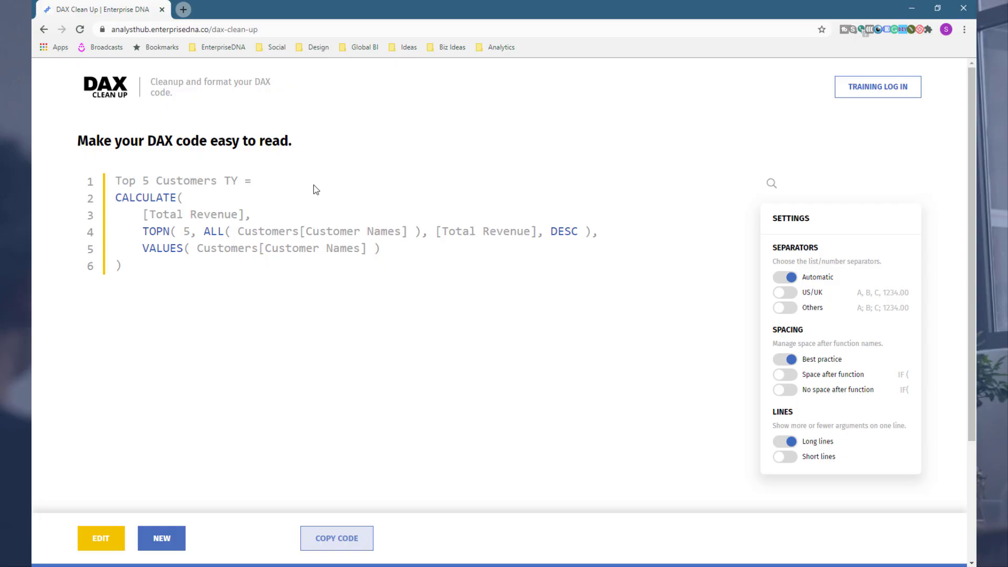
left_click(160, 538)
left_click(184, 184)
key("ctrl+v")
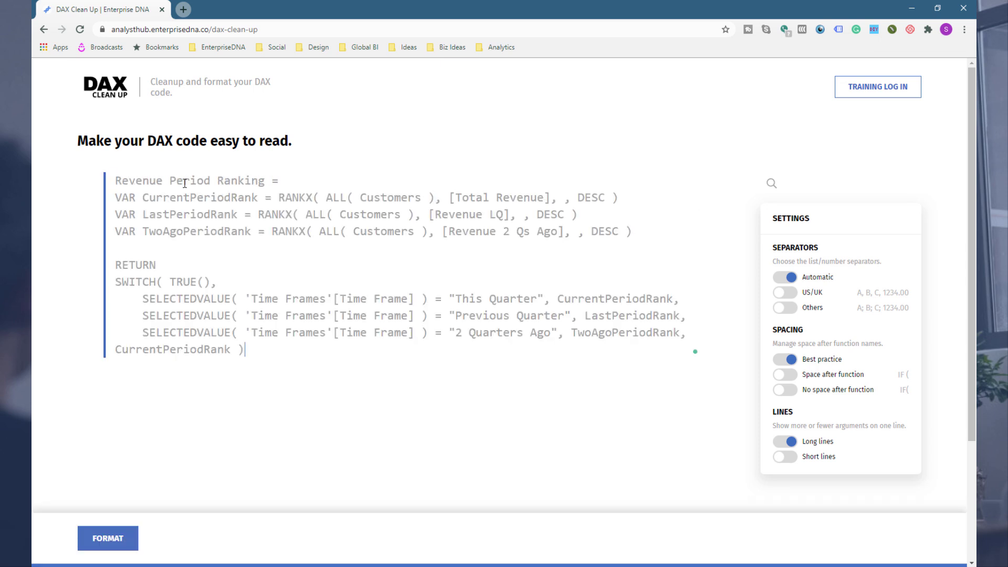
left_click(97, 540)
key("alt+Tab")
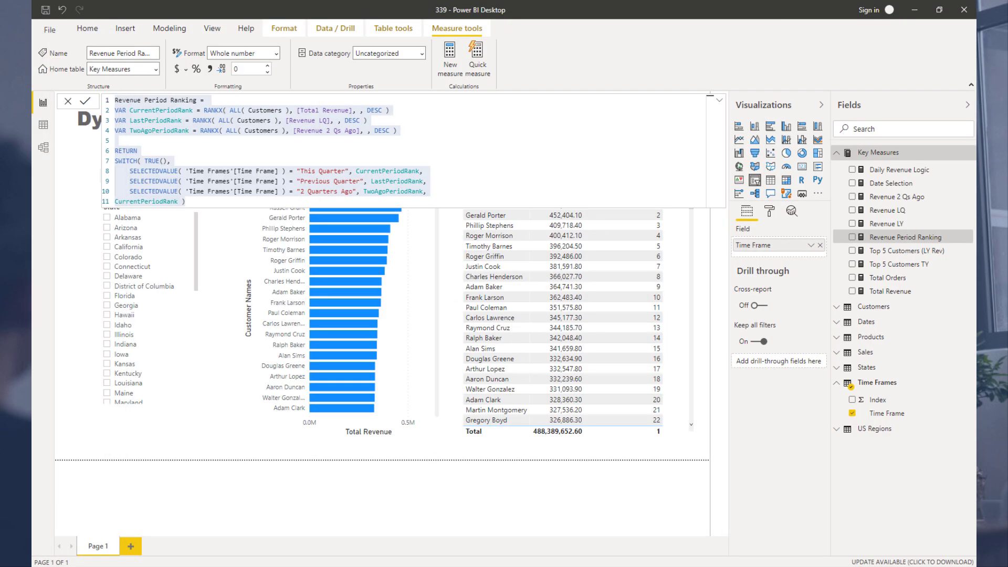
- Open the formula of the Top 5 Customers (LY Rev) measure, then collapse the formula view
left_click(877, 225)
left_click(887, 237)
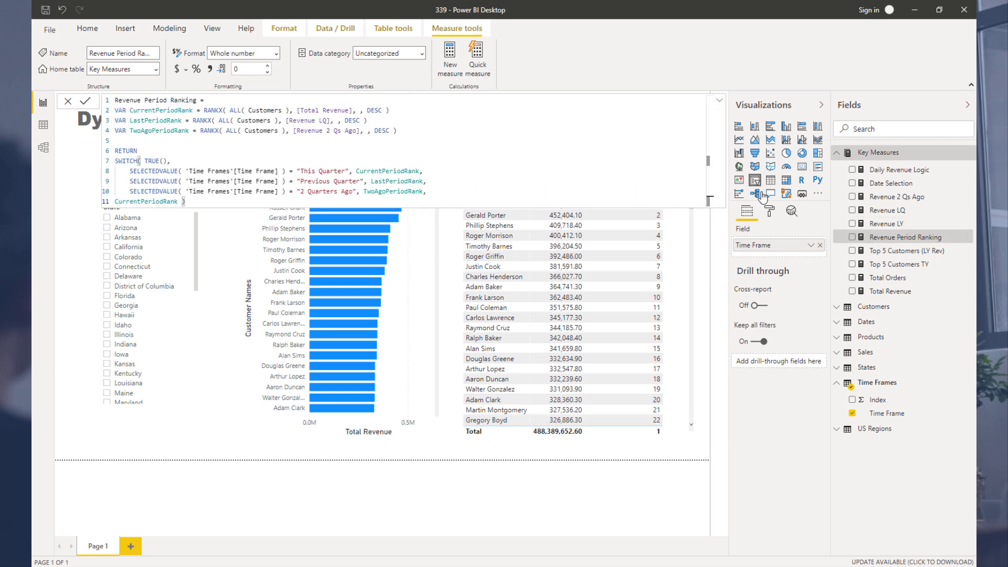
left_click(896, 252)
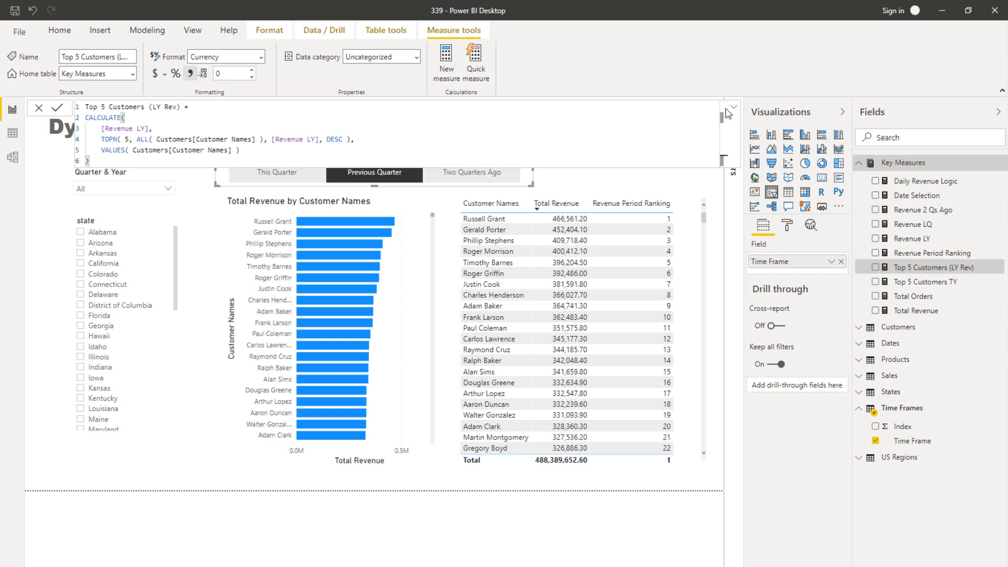
left_click(733, 109)
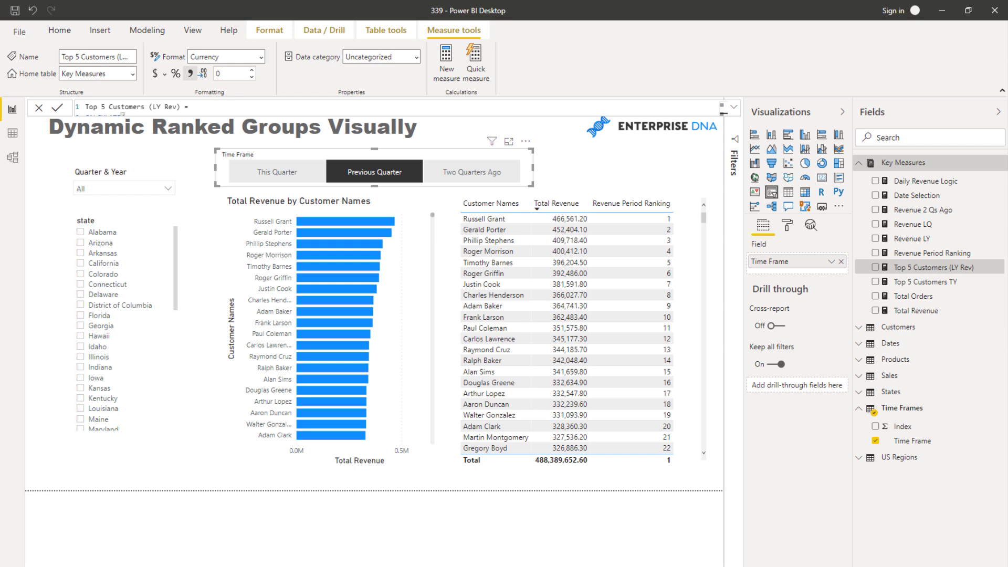
- Set the time frame to This Quarter and filter the report's Quarter & Year to Q2 2018
left_click(470, 173)
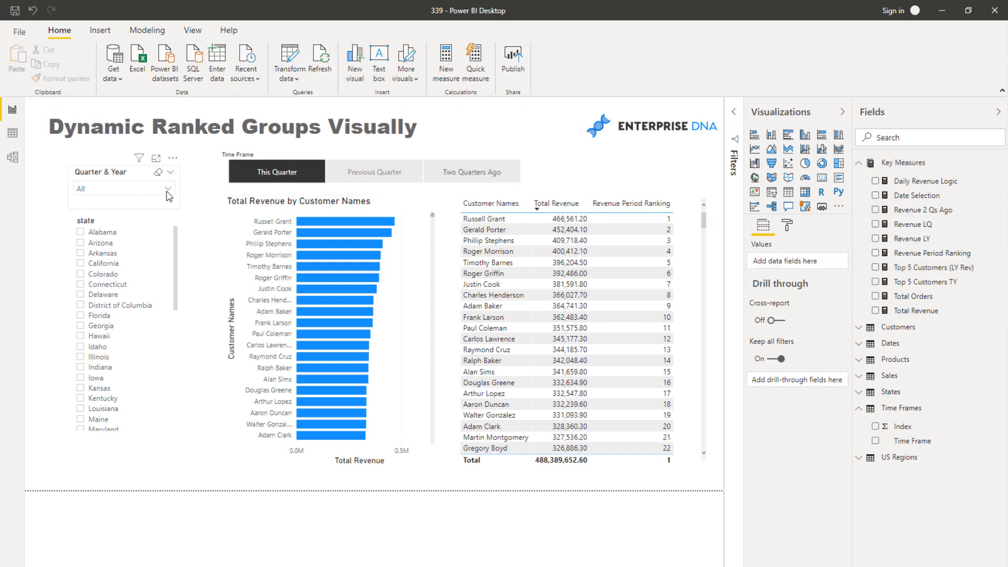
left_click(141, 192)
scroll(121, 270, "down", 3)
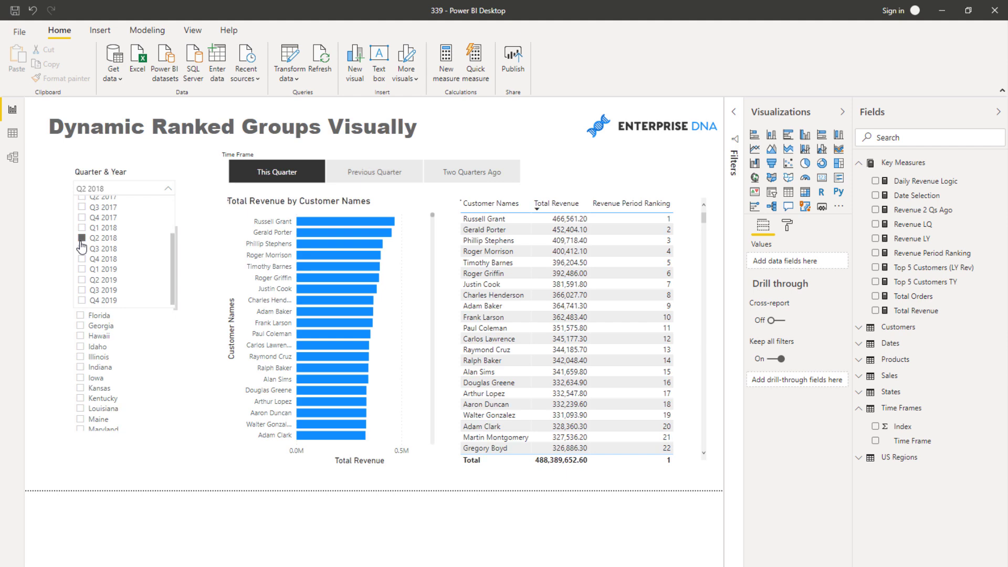
left_click(167, 189)
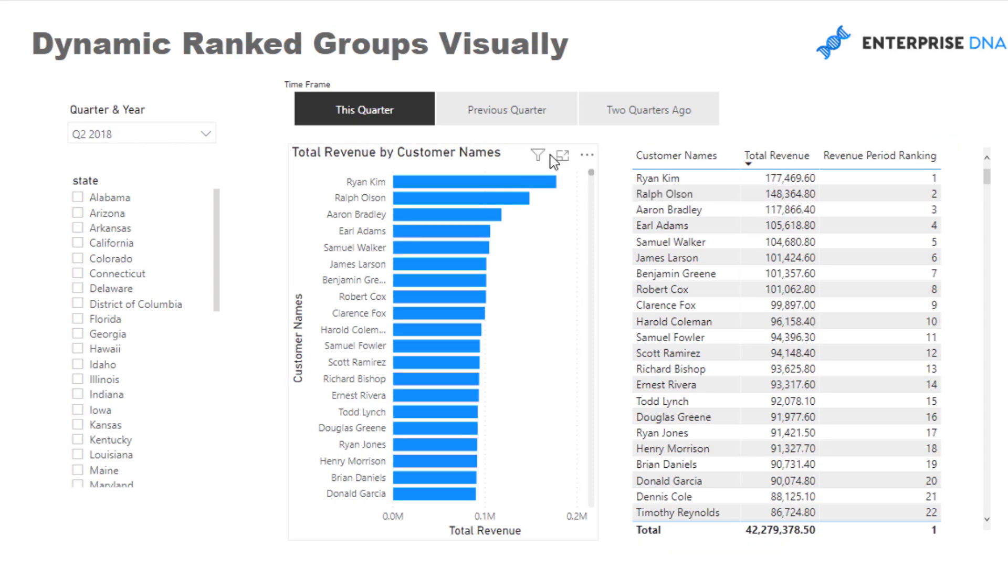
- Test the customer ranking with the Previous Quarter, Two Quarters Ago and This Quarter time frames, ending on Two Quarters Ago
left_click(534, 115)
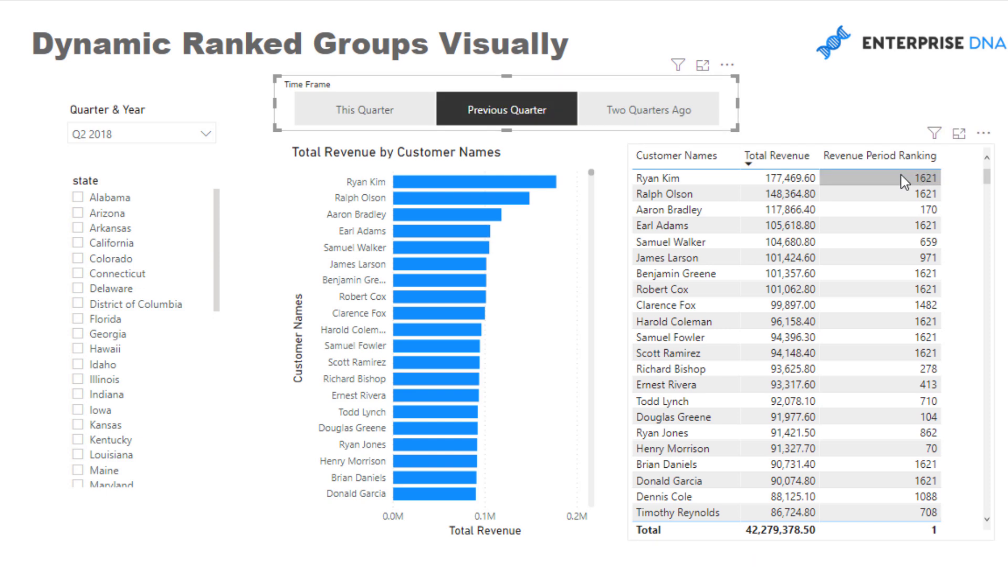
left_click(613, 117)
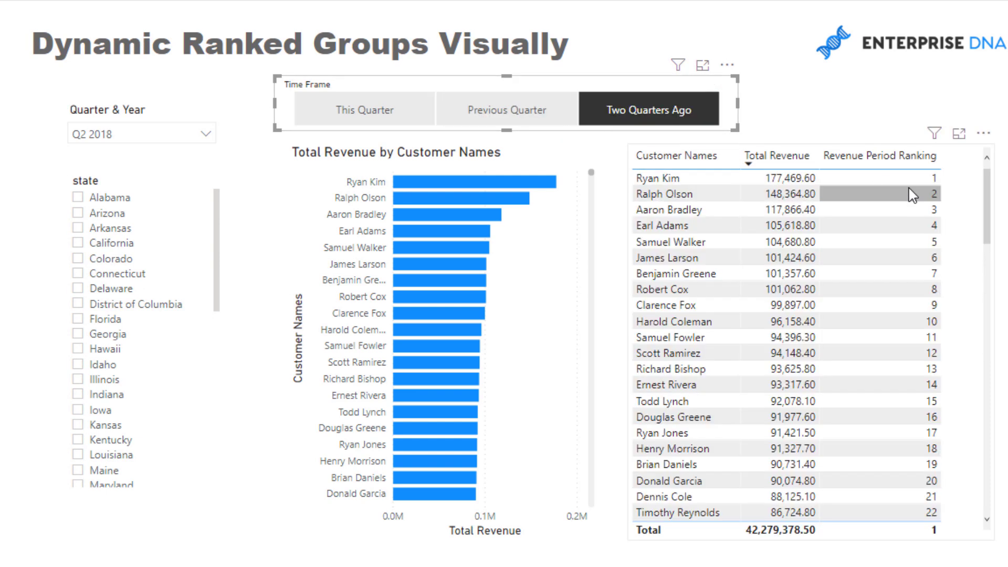
left_click(310, 117)
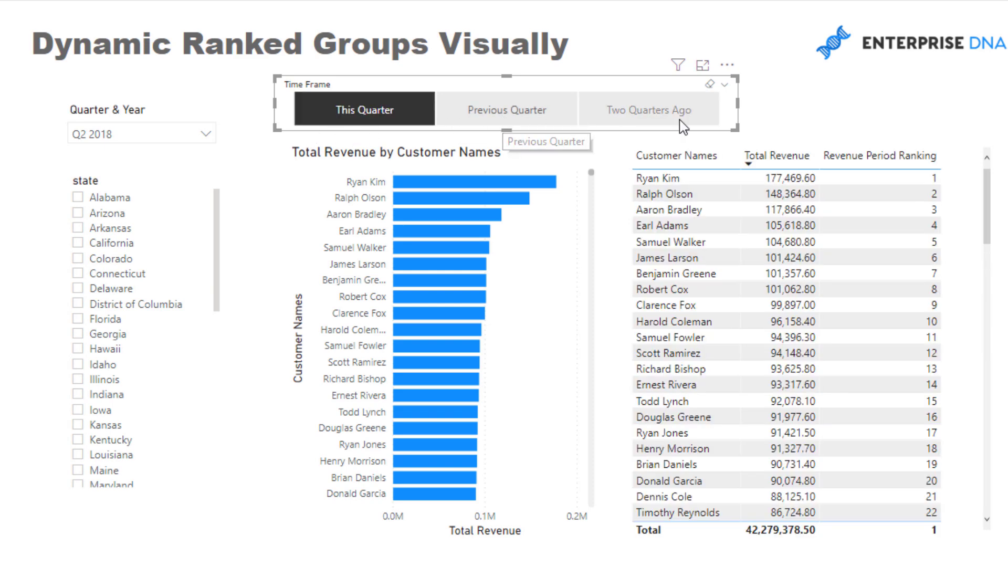
left_click(681, 125)
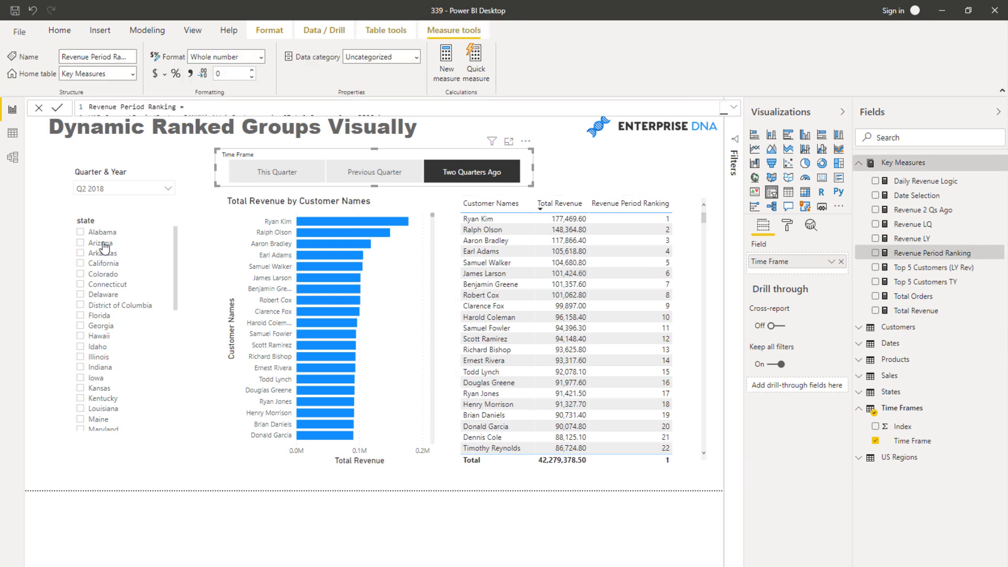
- Correct the third time frame condition in the Revenue Period Ranking measure to "Two Quarters Ago" and commit the formula
left_click(735, 111)
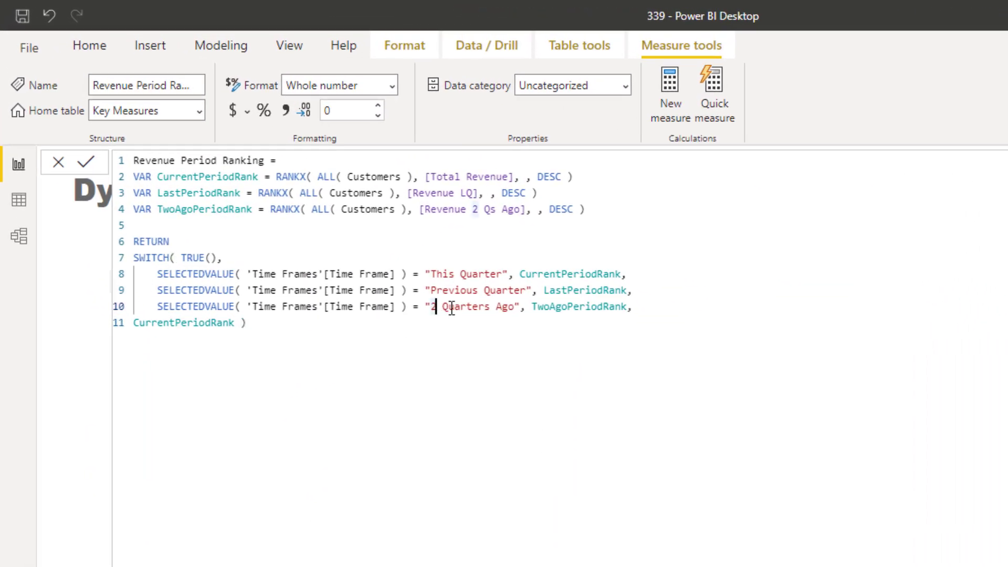
key("BackSpace")
type("Two")
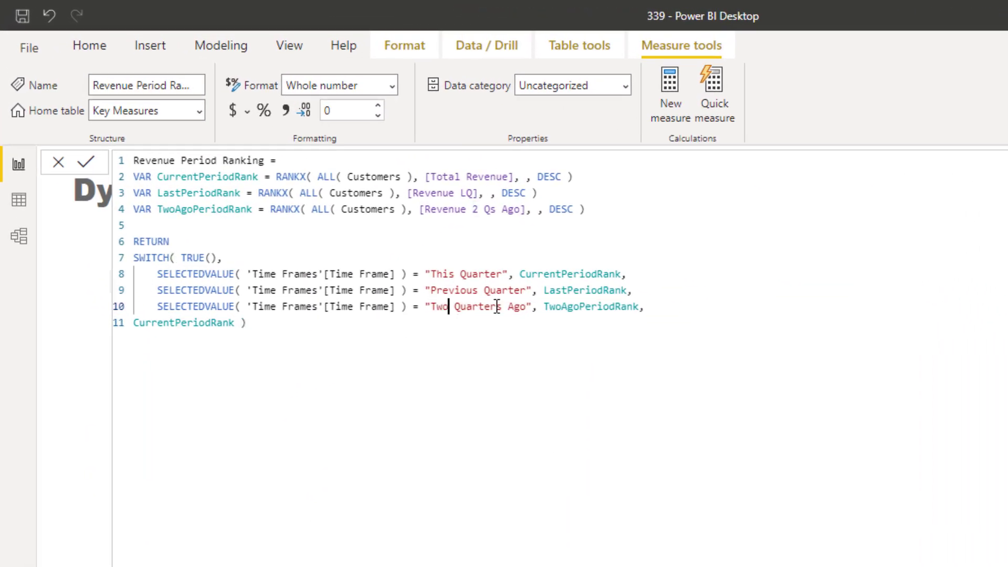
key("Return")
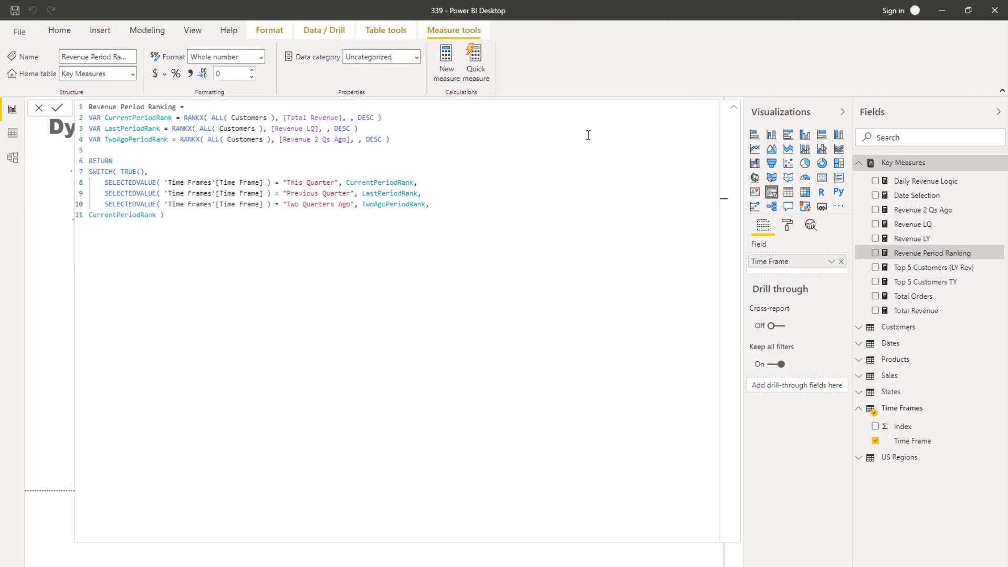
- Copy the entire corrected formula, format it as new code on the DAX Clean Up page, and copy the formatted result
key("ctrl+a")
key("ctrl+c")
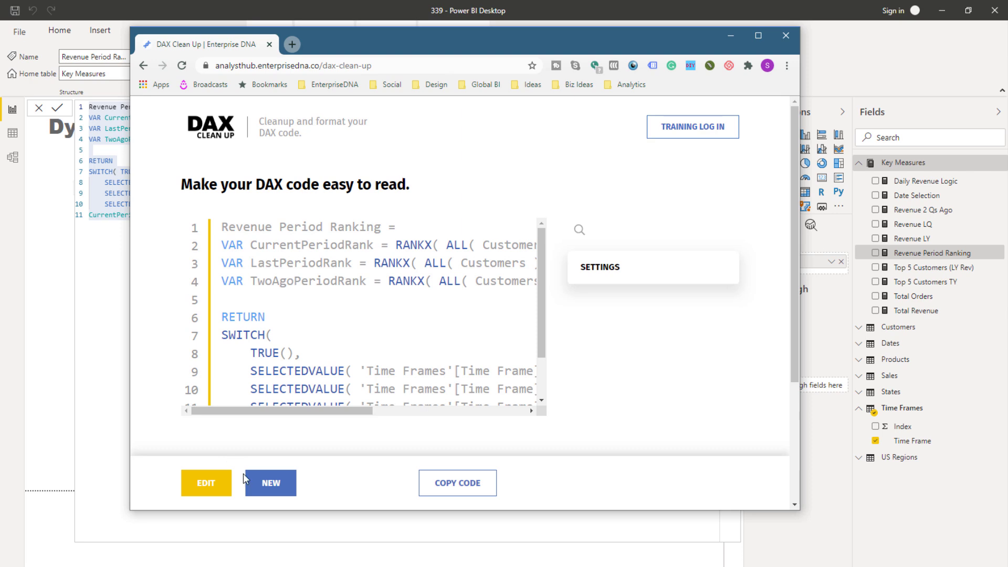
left_click(265, 482)
left_click(759, 37)
key("ctrl+v")
left_click(102, 543)
left_click(329, 538)
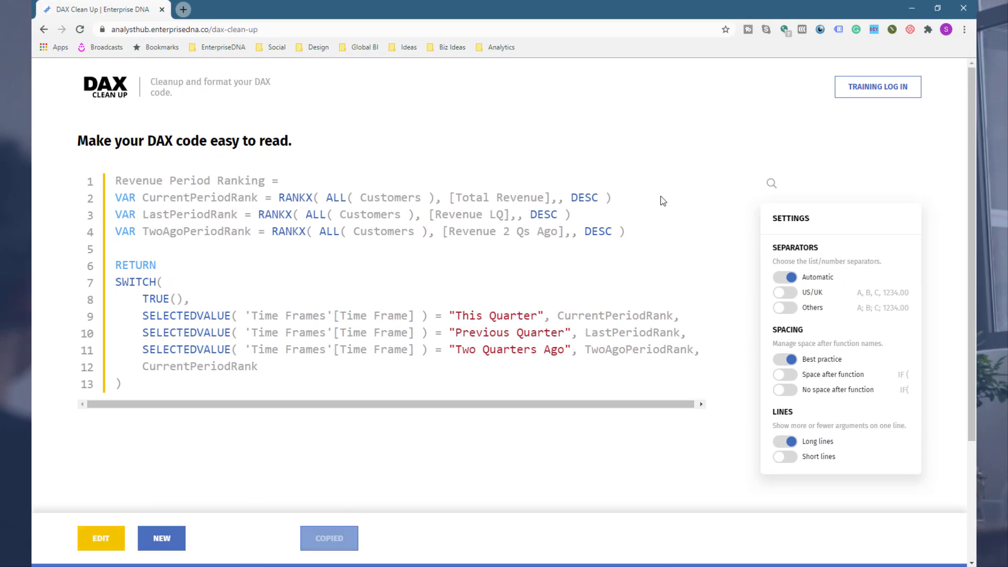
- Return to Power BI Desktop, replace the Revenue Period Ranking formula with the formatted code, commit it and collapse the formula view
left_click(938, 8)
left_click_drag(561, 97, 16, 110)
key("alt+Tab")
left_click_drag(207, 218, 93, 86)
type("Revenue Period Ranking = VAR CurrentPeriodRank = RANKX( ALL( Customers ), [Total Revenue],, DESC ) VAR LastPeriodRank = RANKX( ALL( Customers ), [Revenue LQ],, DESC ) VAR TwoAgoPeriodRank = RANKX( ALL( Customers ), [Revenue 2 Qs Ago],, DESC )  RETURN SWITCH(     TRUE(),     SELECTEDVALUE( 'Time Frames'[Time Frame] ) = \"This Quarter\", CurrentPeriodRank,     SELECTEDVALUE( 'Time Frames'[Time Frame] ) = \"Previous Quarter\", LastPeriodRank,     SELECTEDVALUE( 'Time Frames'[Time Frame] ) = \"Two Quarters Ago\", TwoAgoPeriodRank,     CurrentPeriodRank )")
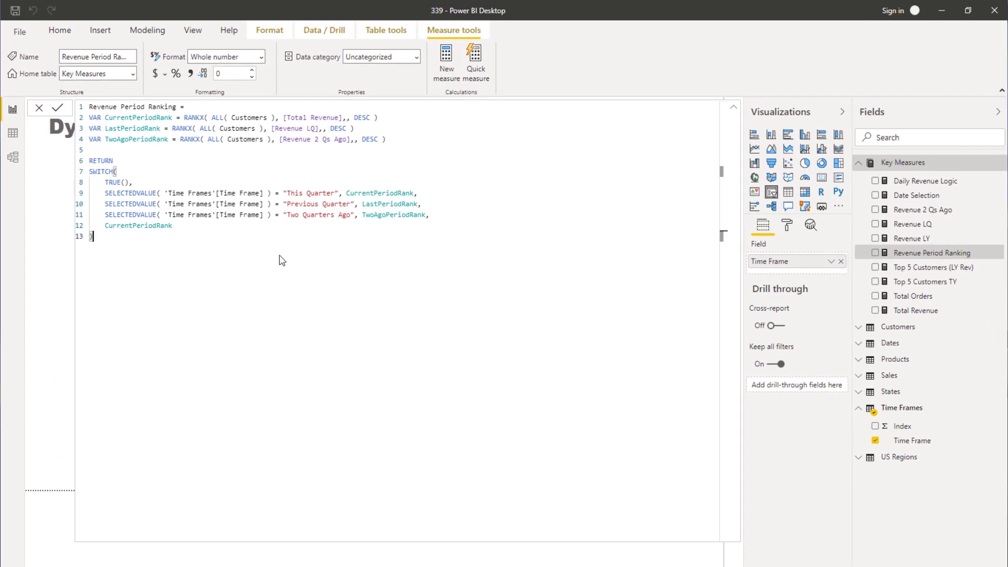
key("Return")
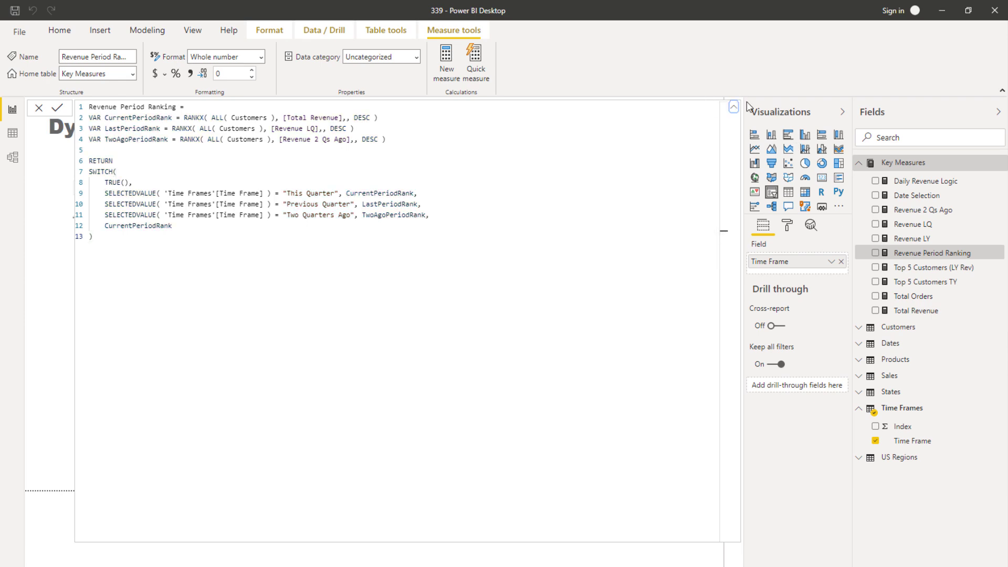
left_click(733, 107)
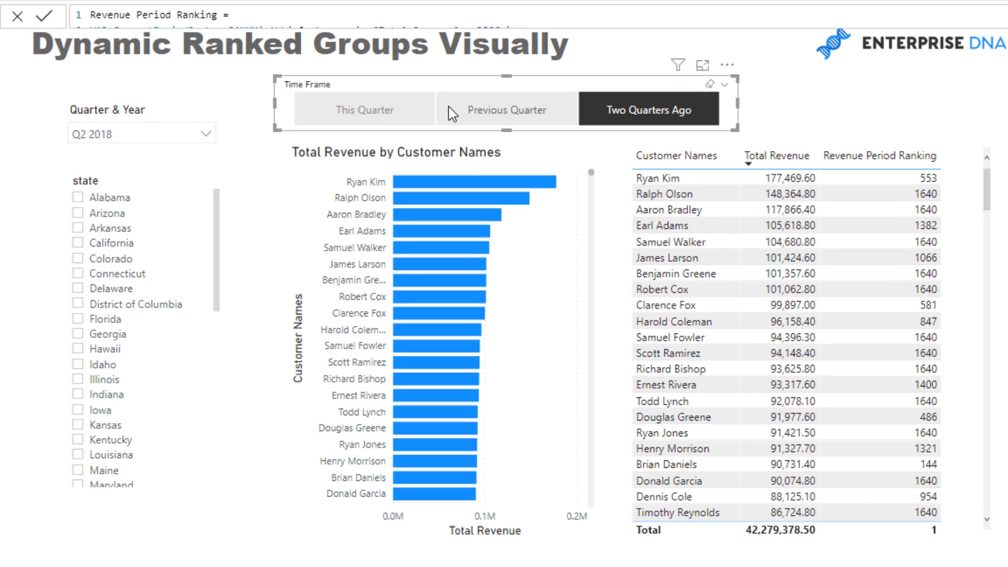
- Set the time frame to This Quarter and open conditional formatting for the default data color of the Total Revenue by Customer Names chart
left_click(289, 163)
left_click(518, 155)
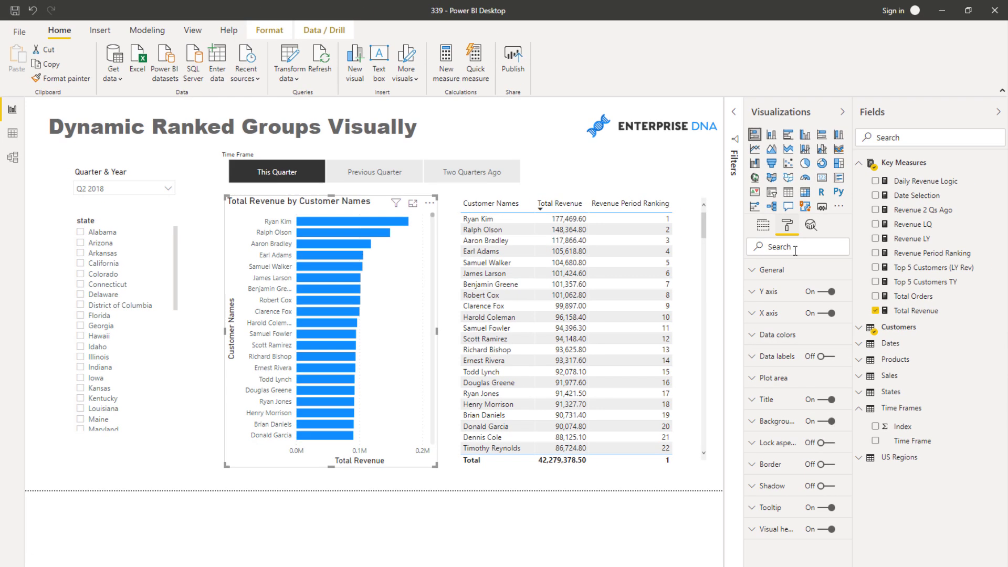
left_click(758, 335)
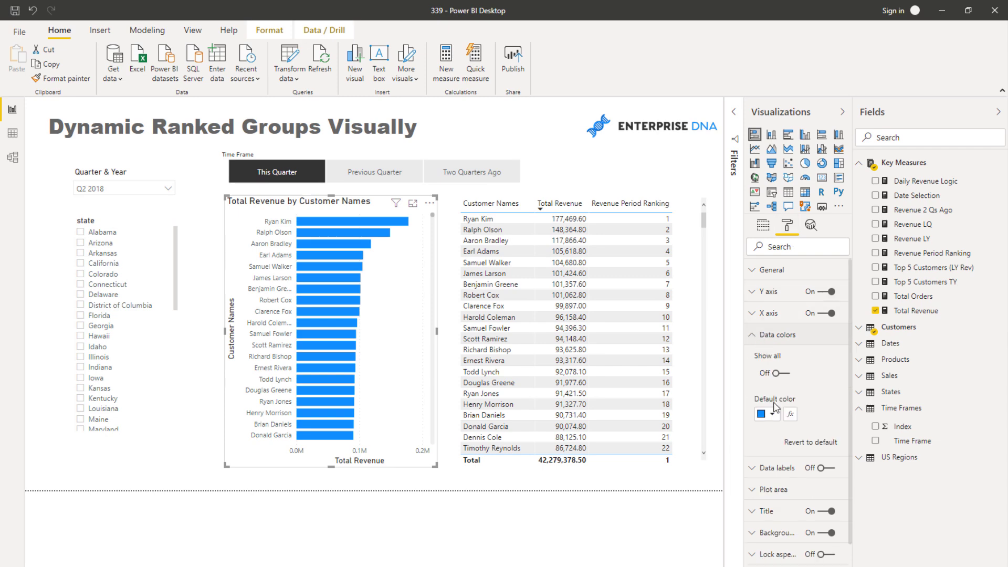
left_click(791, 415)
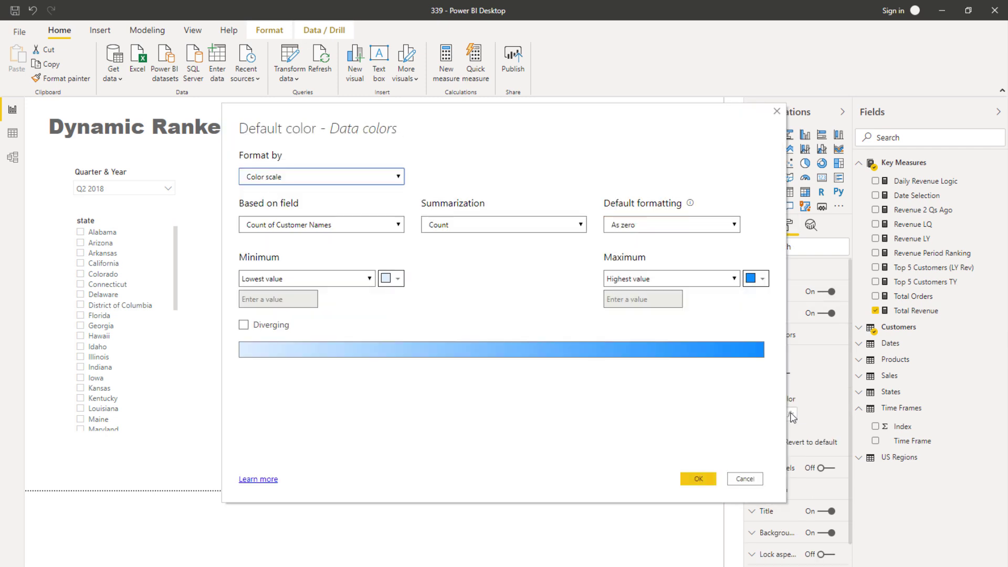
- Set the default color to be formatted by rules based on the Revenue Period Ranking measure
left_click(312, 176)
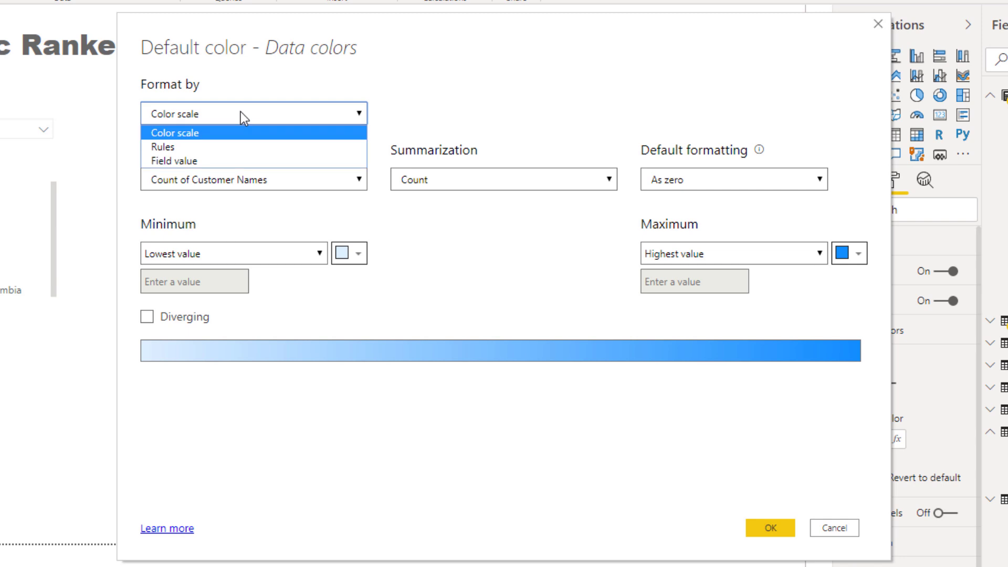
left_click(232, 147)
left_click(265, 177)
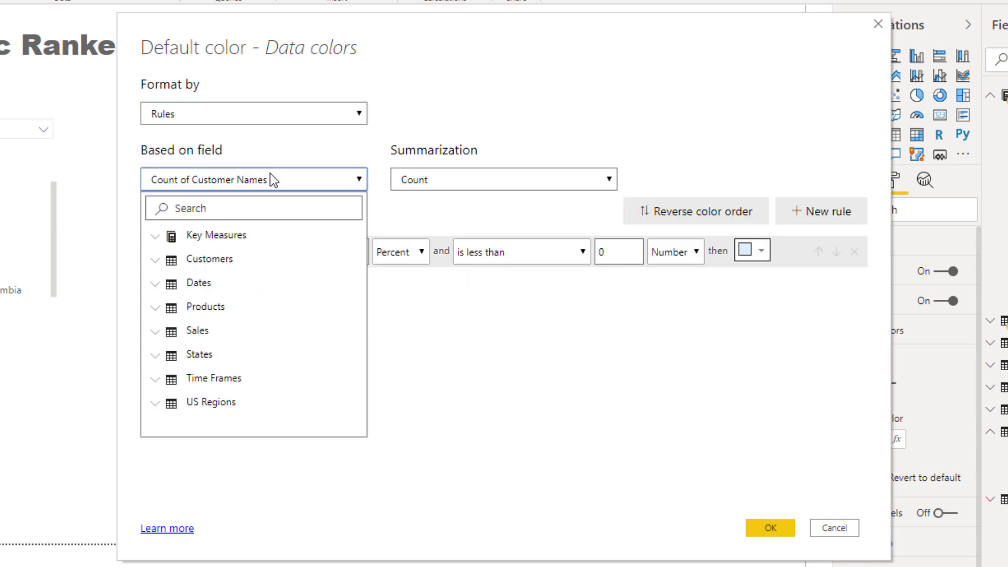
left_click(155, 237)
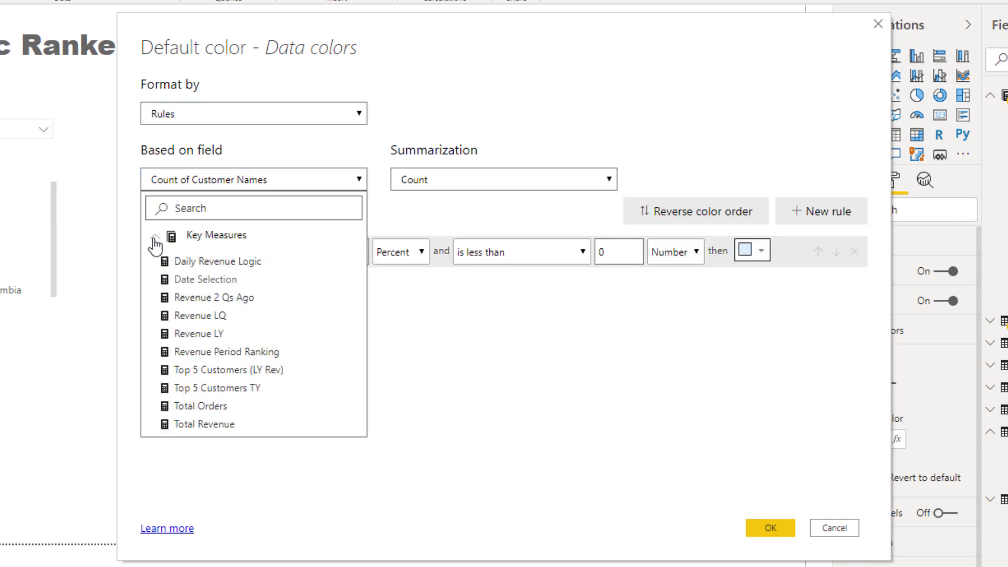
left_click(192, 356)
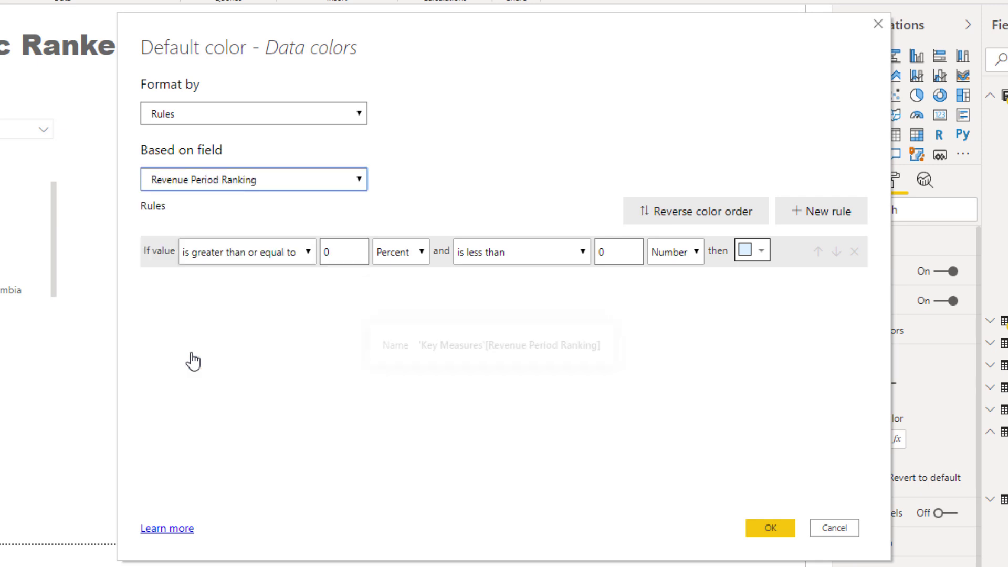
- Define the first color rule as greater than or equal to 1 and less than or equal to 20, both as numbers, in blue
left_click(271, 255)
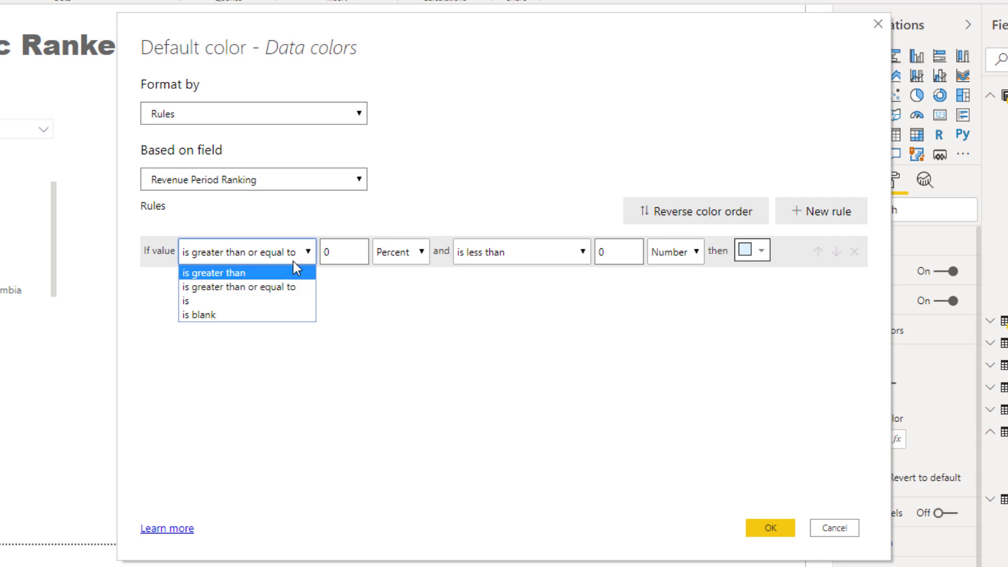
left_click(411, 256)
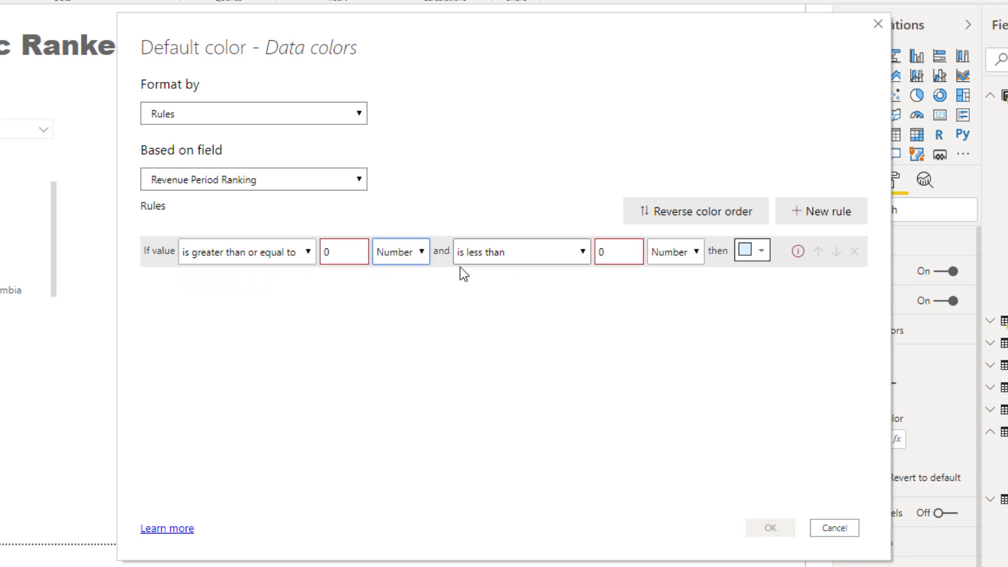
left_click(276, 254)
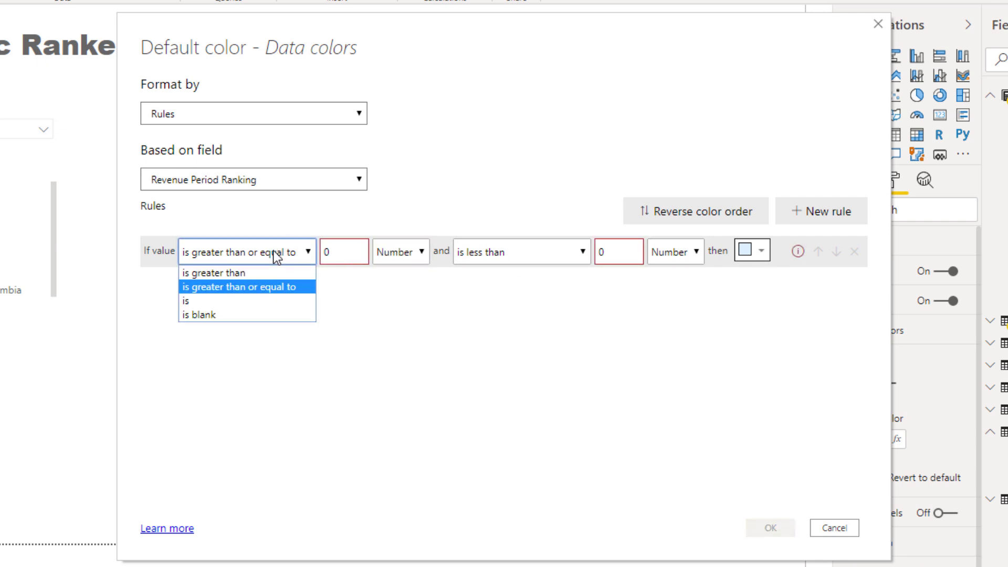
left_click(260, 286)
double_click(334, 257)
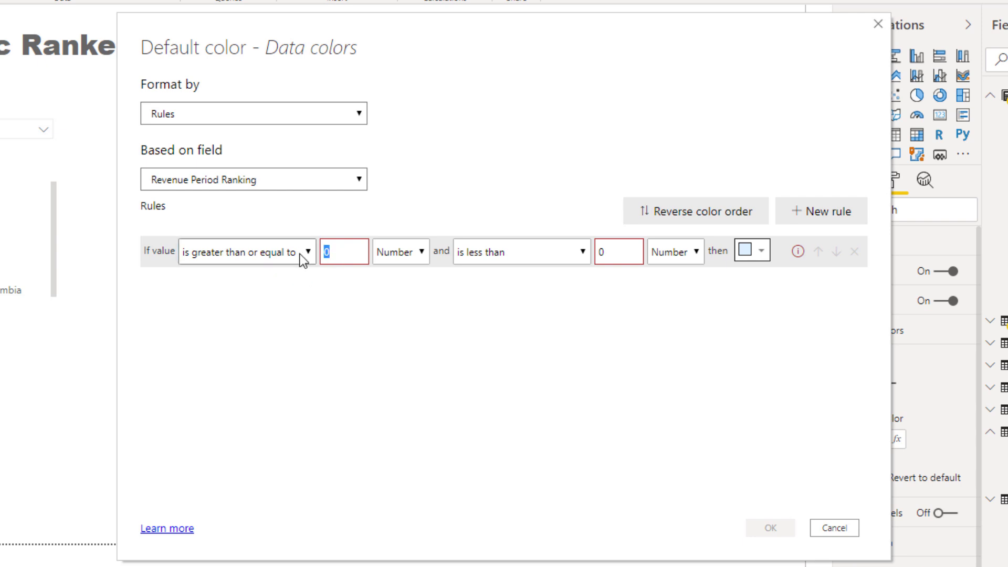
type("1")
double_click(608, 253)
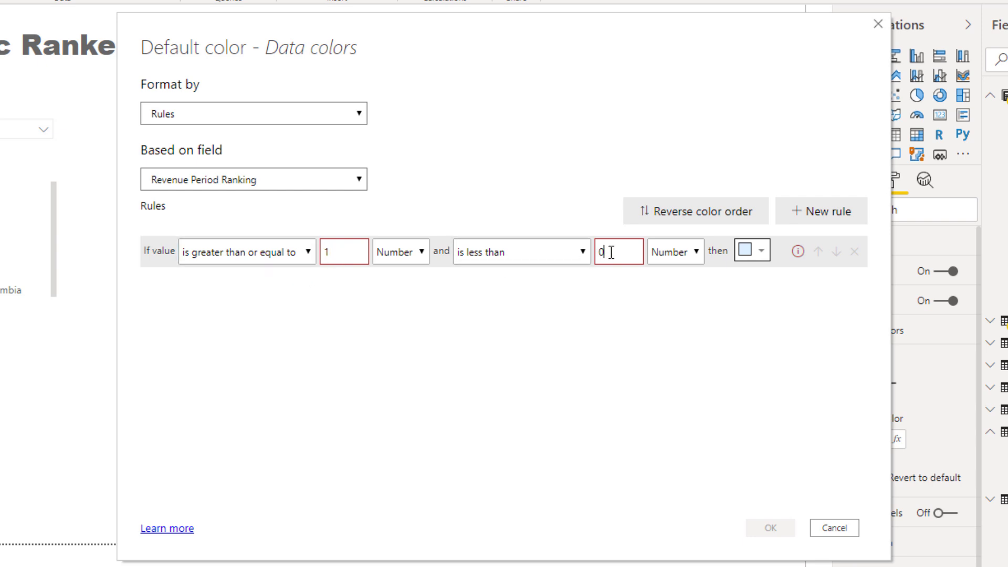
left_click(587, 254)
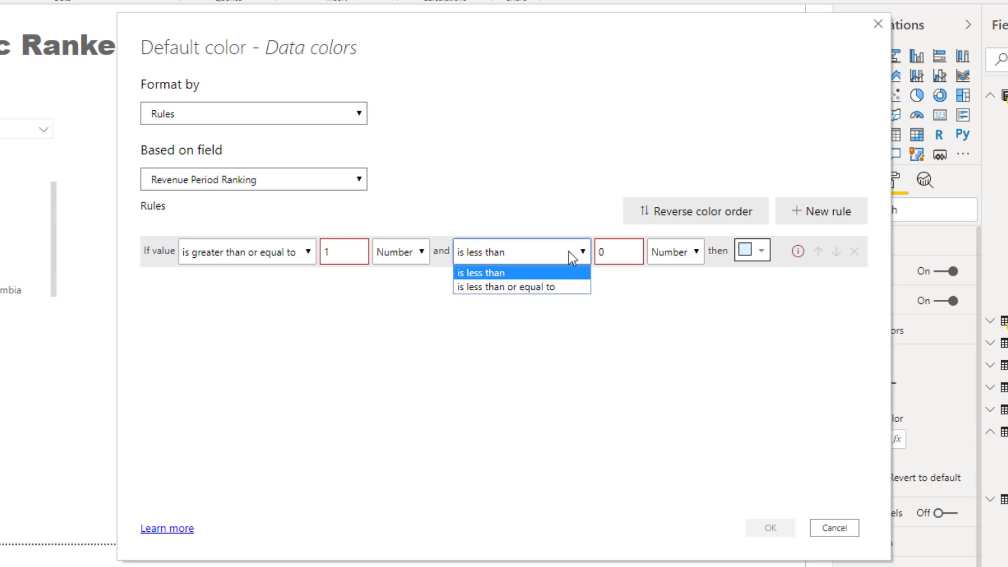
left_click(556, 287)
type("20")
left_click(745, 251)
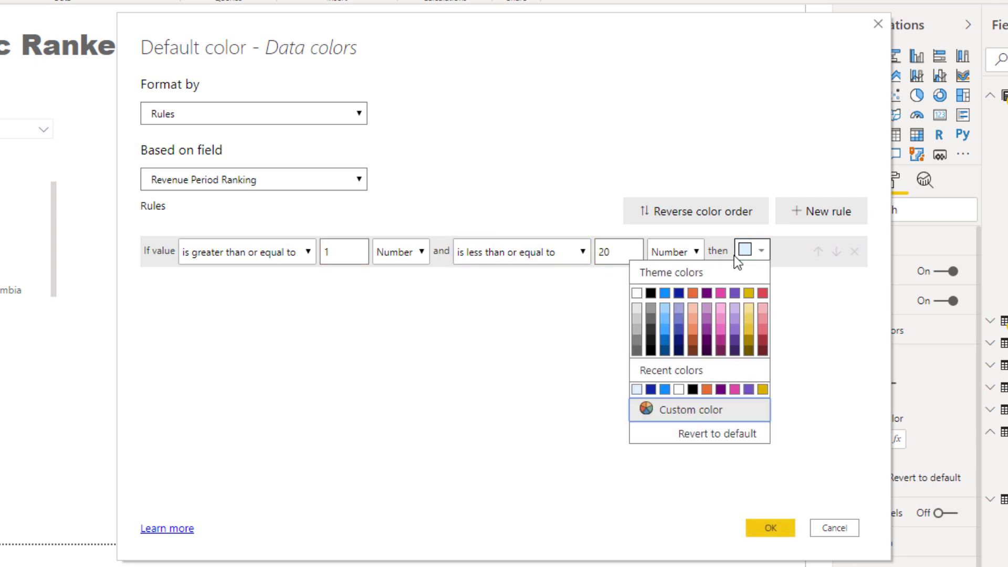
left_click(665, 293)
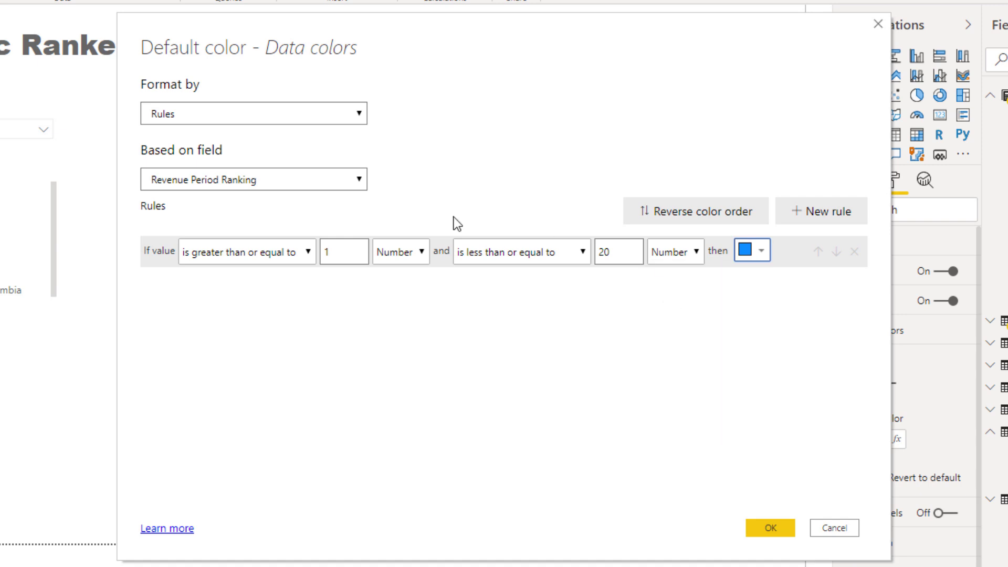
- Add a second color rule for values greater than 20 and less than 20000
left_click(806, 226)
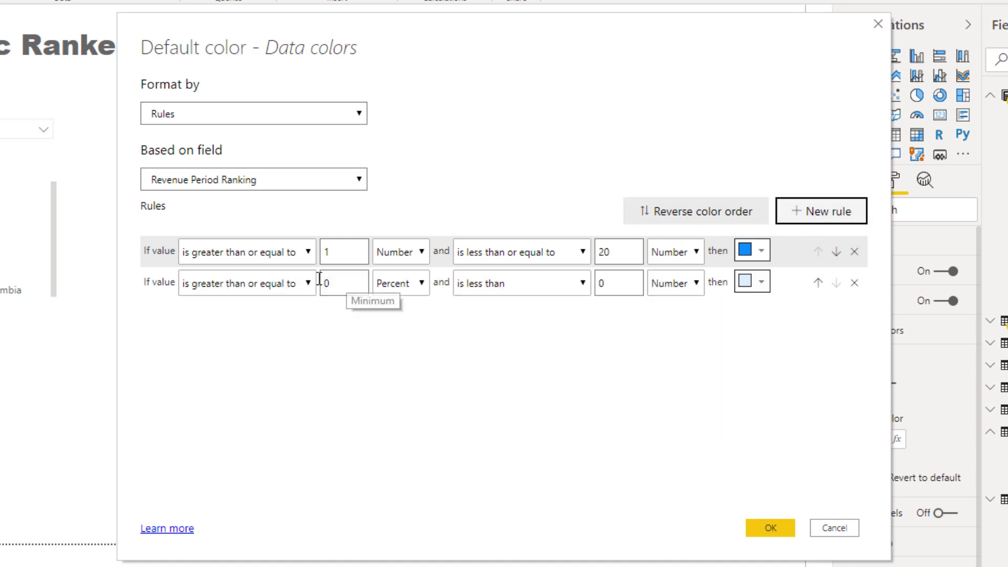
left_click(257, 283)
left_click(268, 304)
key("Tab")
type("20")
left_click(597, 286)
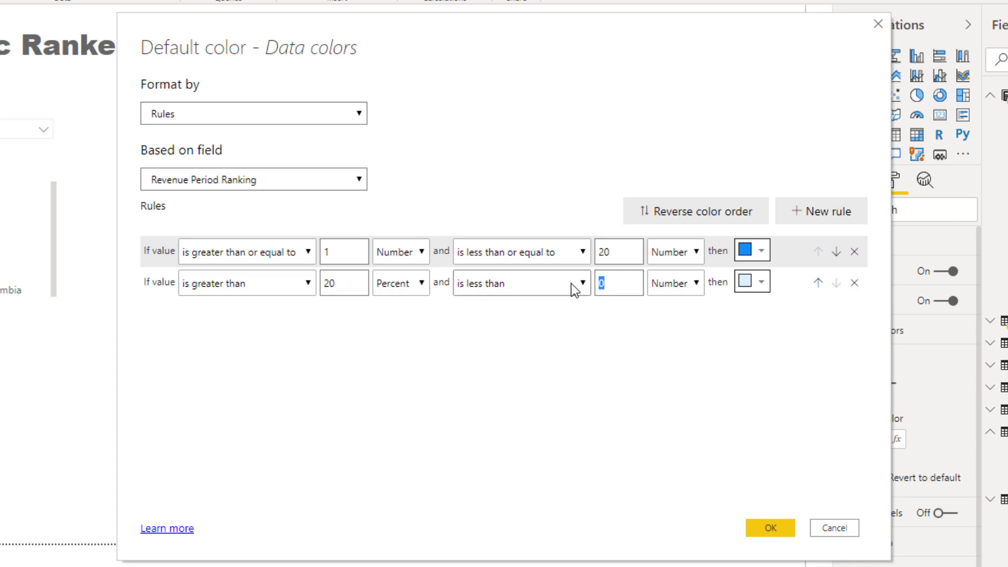
type("20000")
- Assign a light blue theme color to the second rule and apply the color rules to the chart
left_click(747, 284)
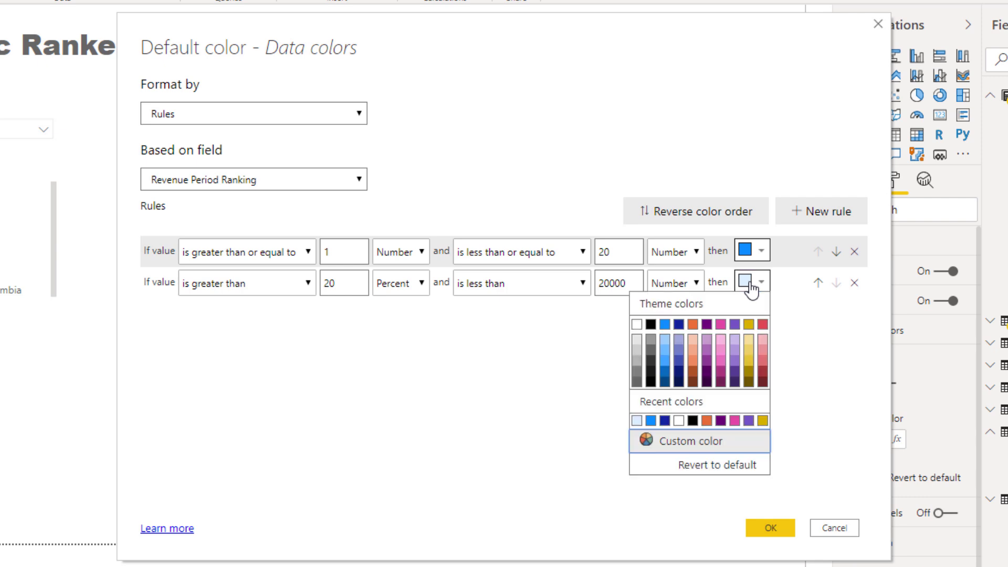
left_click(664, 347)
left_click(747, 283)
left_click(665, 339)
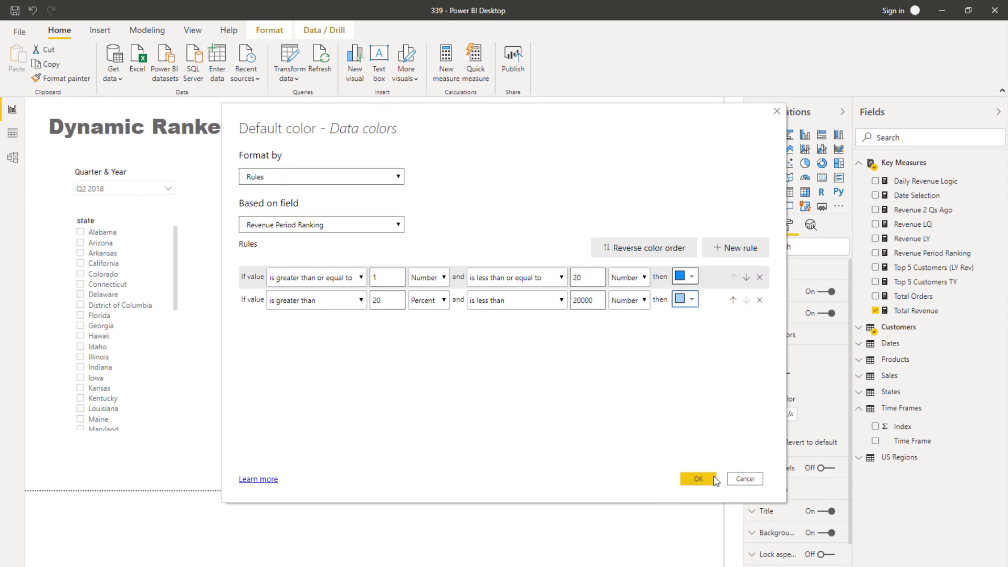
left_click(713, 478)
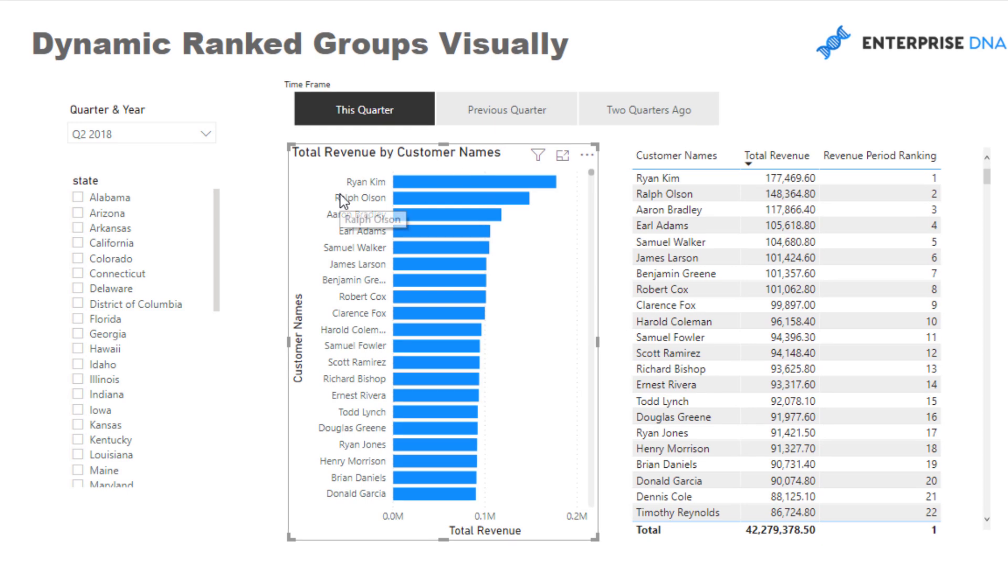
- Examine the bar colors down the Total Revenue by Customer Names chart, both on the report page and in focus mode
scroll(392, 221, "down", 5)
scroll(392, 221, "down", 3)
scroll(393, 221, "up", 10)
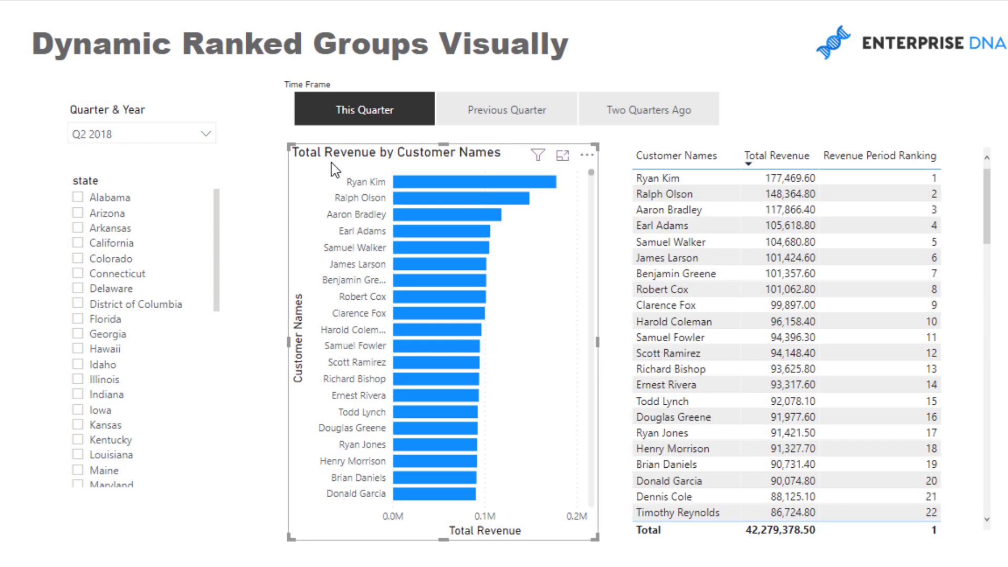
scroll(440, 339, "down", 10)
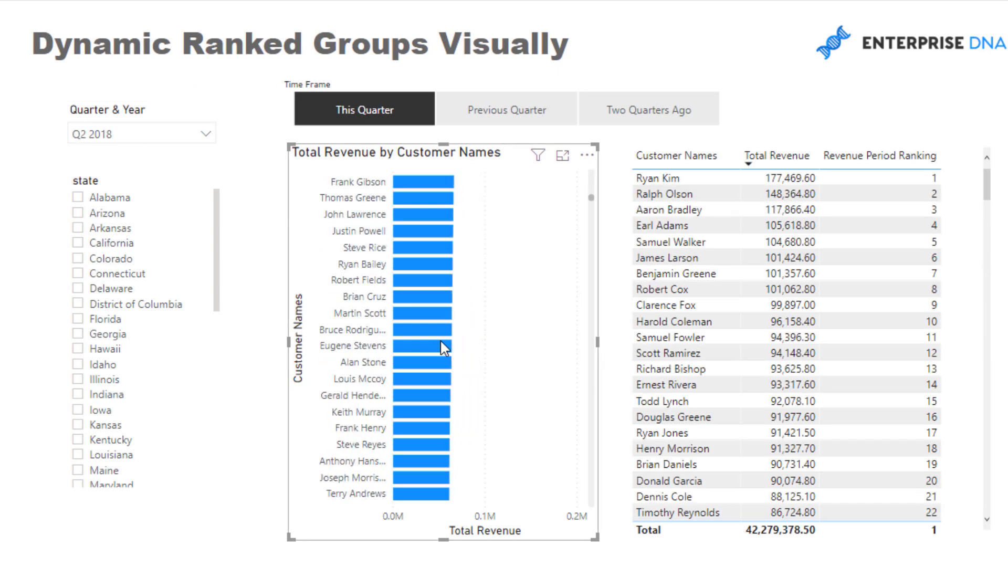
scroll(440, 339, "up", 10)
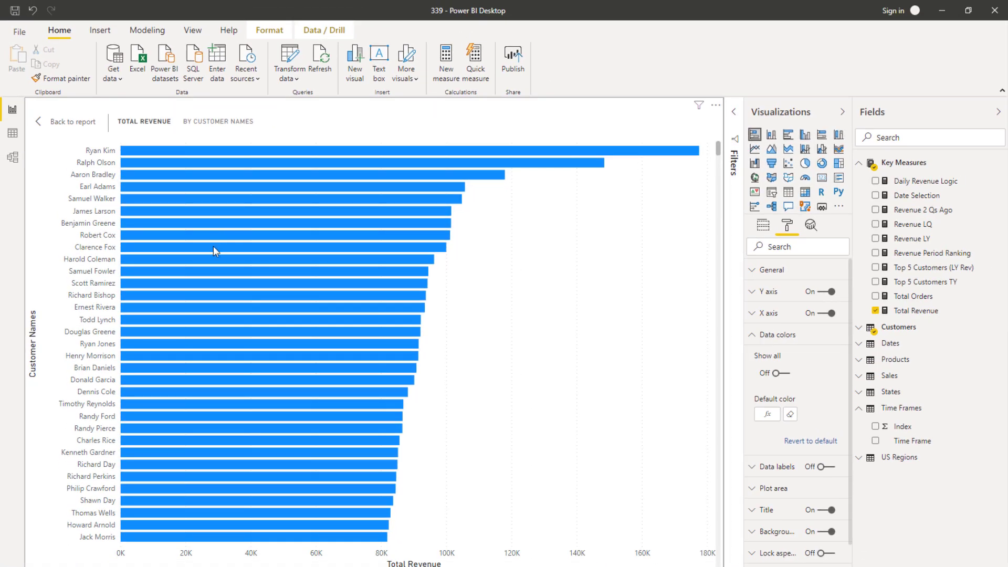
scroll(213, 247, "down", 5)
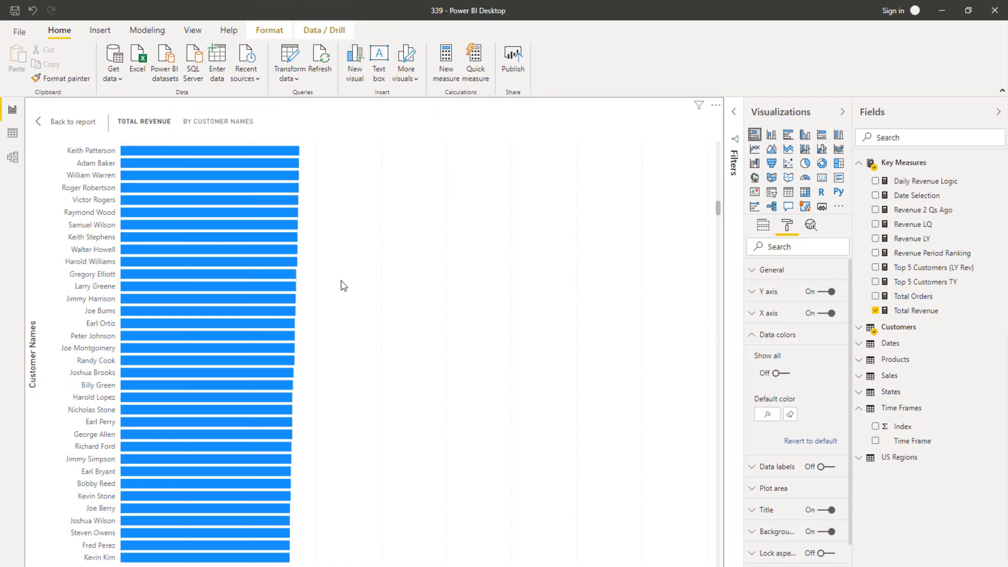
scroll(210, 252, "up", 10)
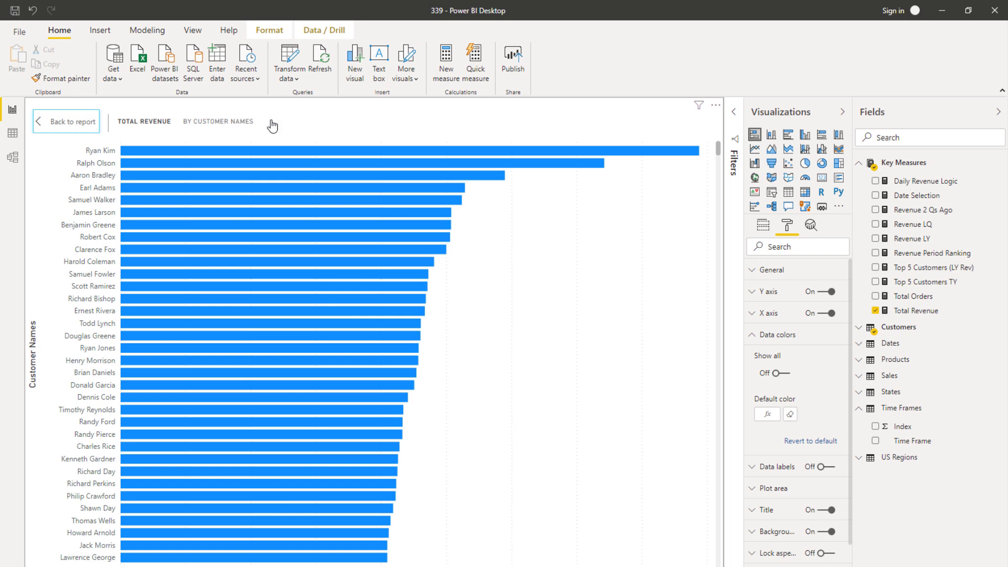
key("Escape")
- Correct the second rule's lower limit so that 20 is treated as a number, and apply the rules
left_click(761, 418)
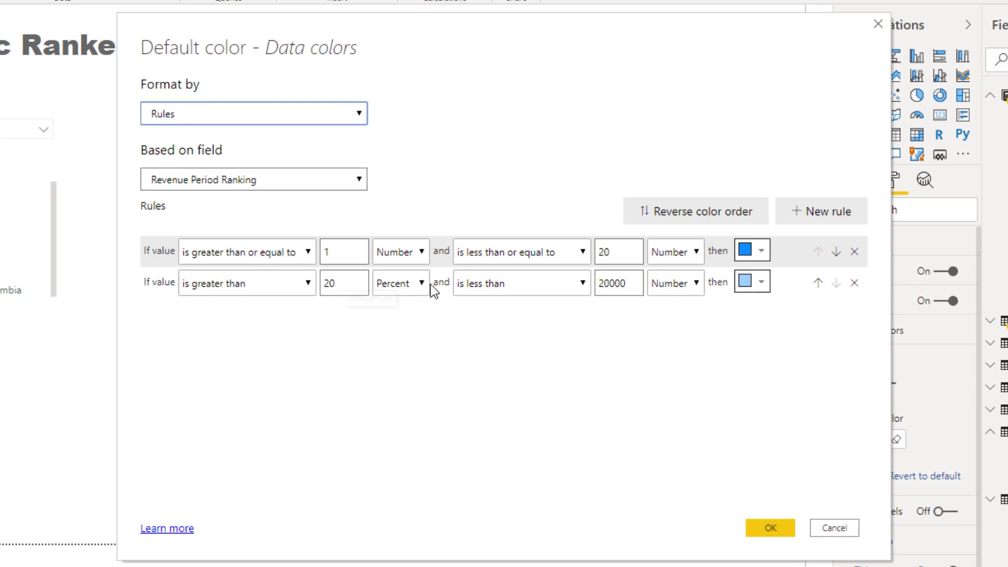
left_click(419, 284)
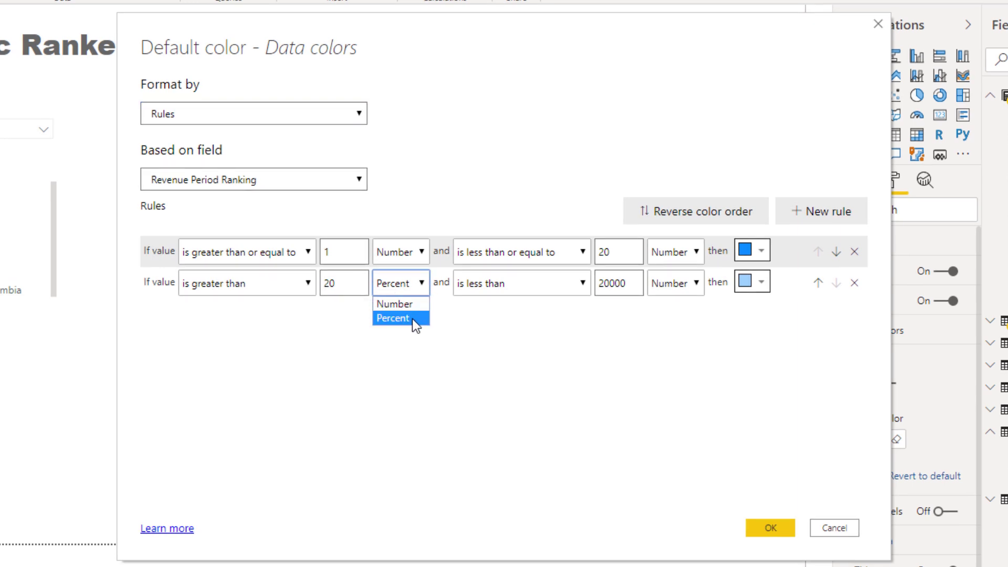
left_click(770, 528)
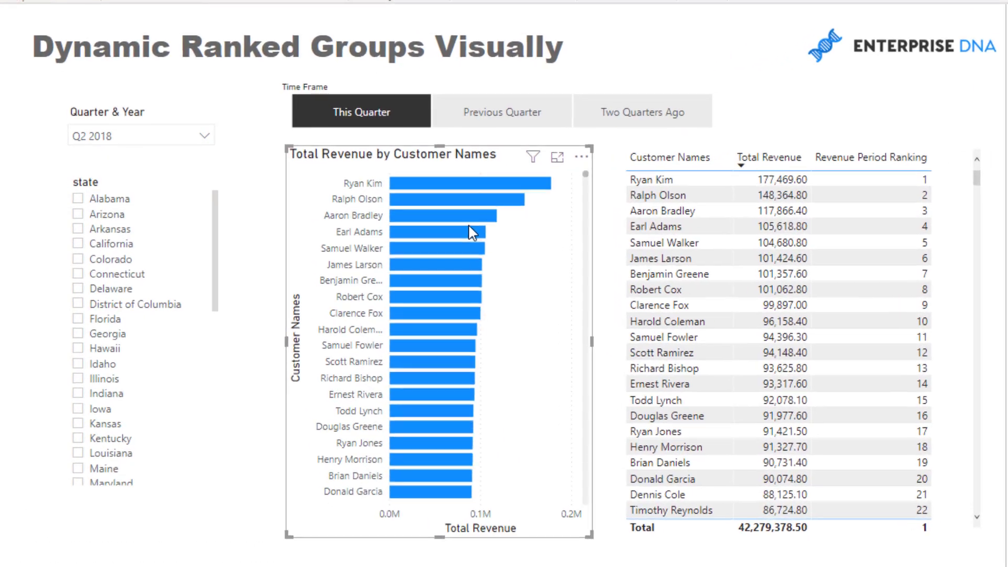
scroll(471, 280, "down", 3)
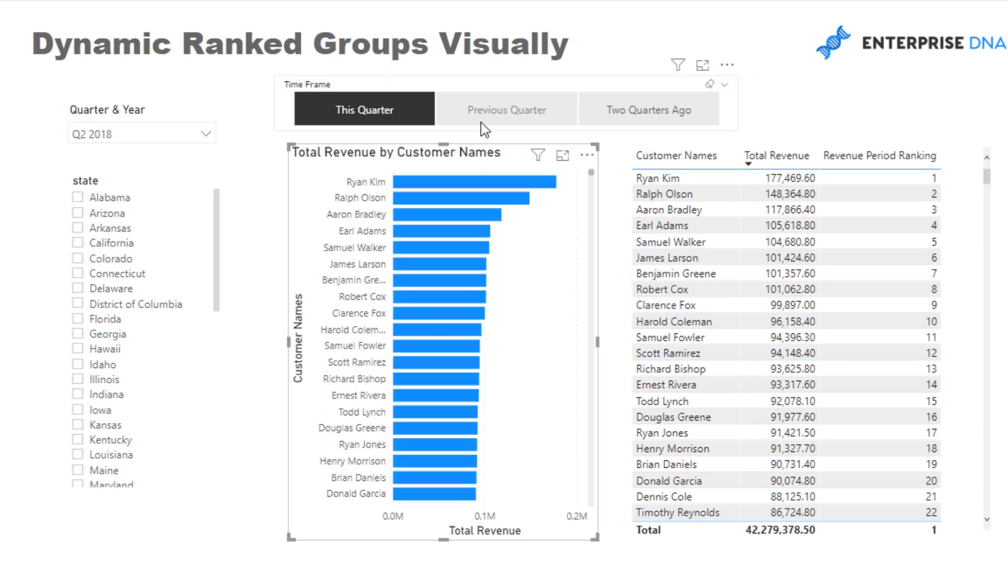
- Set the time frame to Previous Quarter and examine the bar colors down the customer revenue chart
left_click(502, 113)
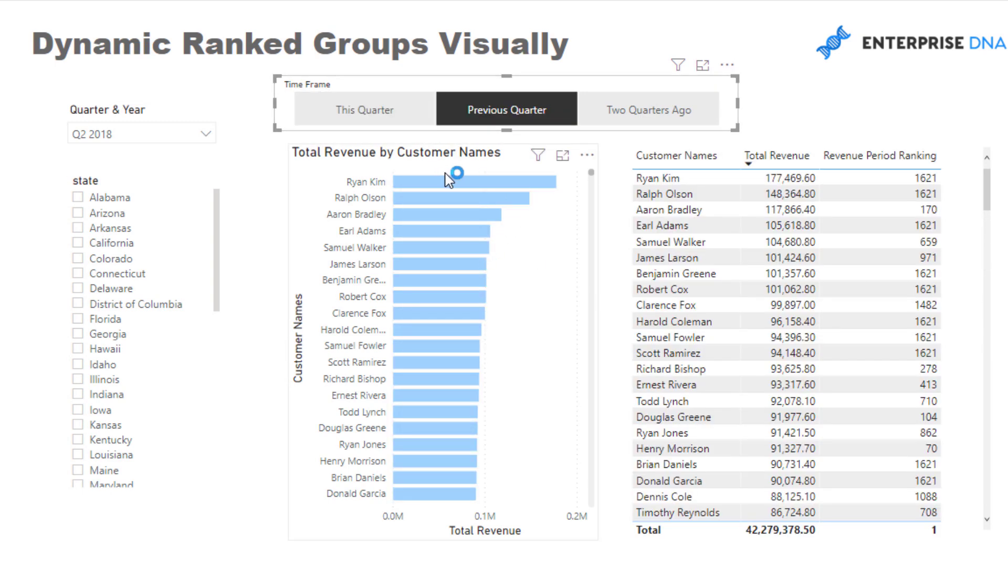
scroll(456, 300, "down", 5)
scroll(456, 297, "down", 5)
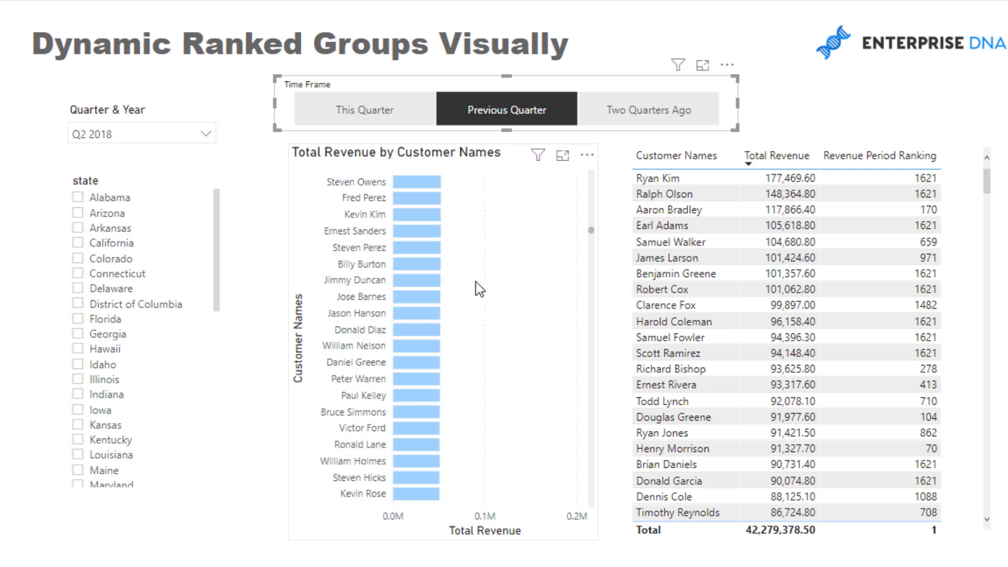
left_click_drag(590, 241, 589, 266)
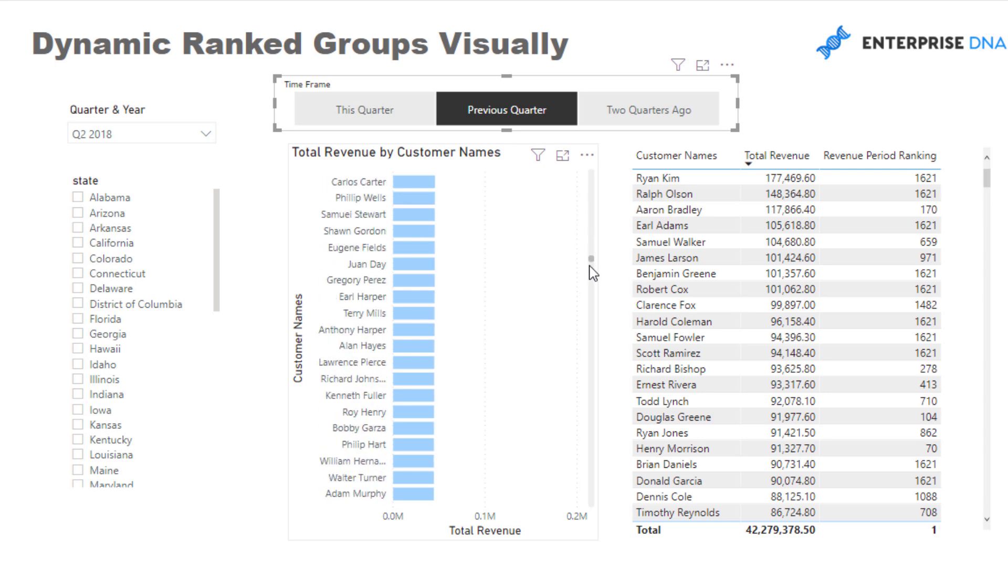
- Sort the customer table by Revenue Period Ranking in ascending order and check the chart further down for highlighted bars
left_click(880, 159)
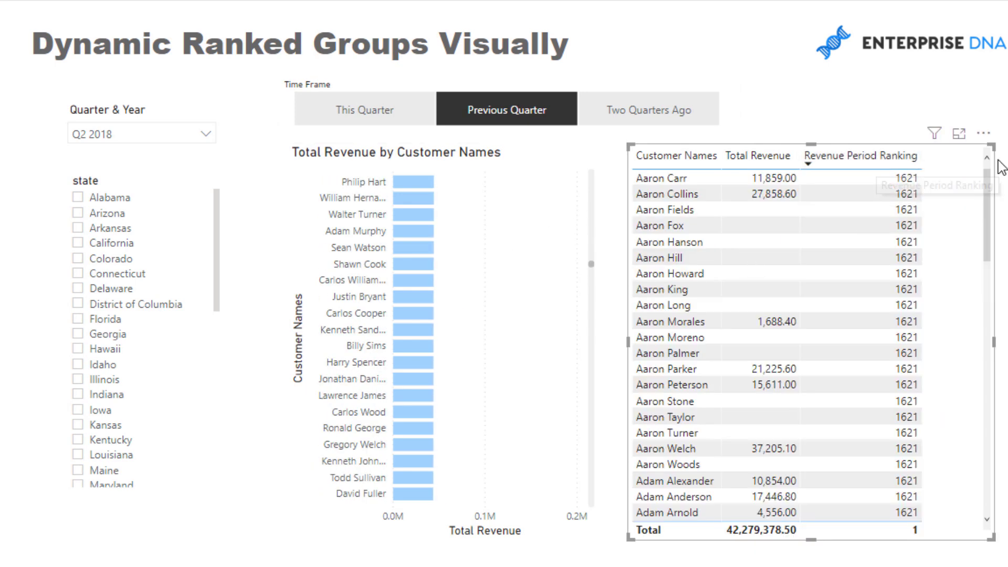
left_click(897, 160)
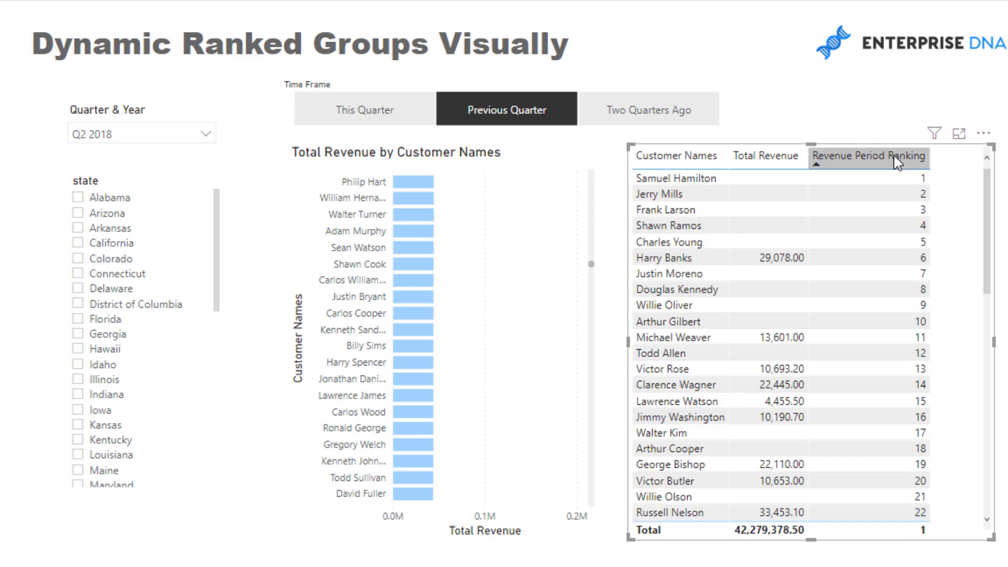
scroll(528, 264, "down", 5)
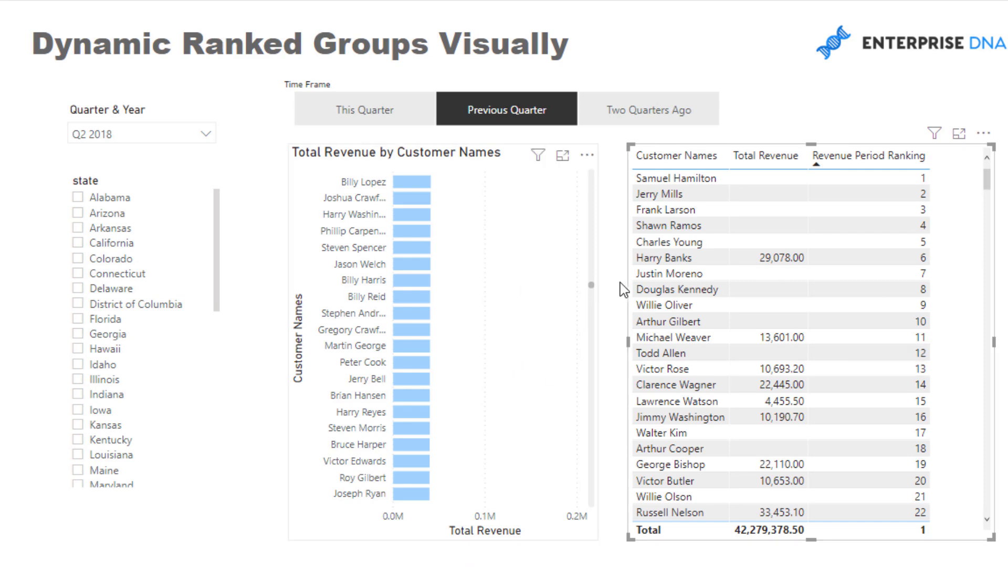
left_click_drag(590, 297, 591, 328)
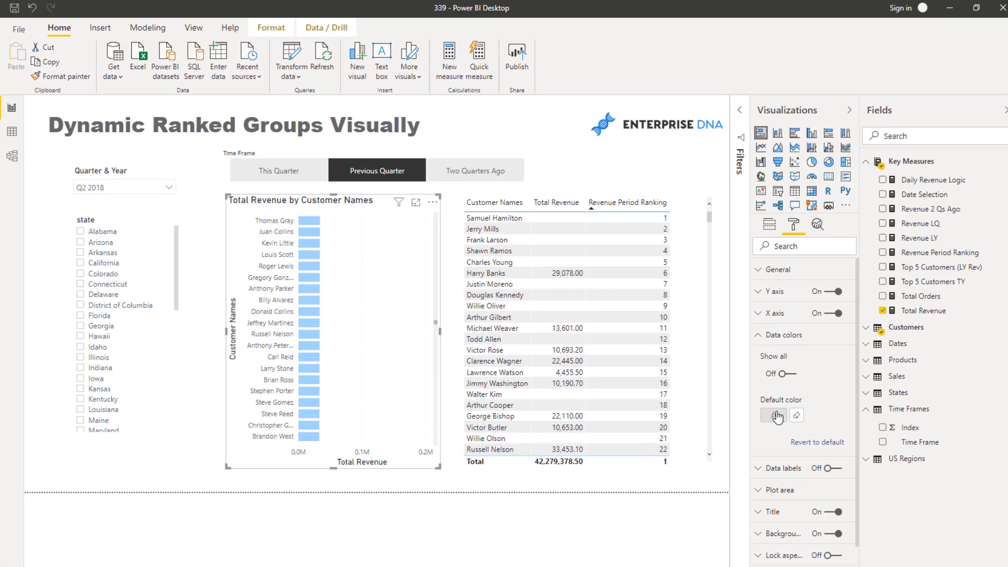
- Raise the first rule's upper limit and the second rule's lower limit to 200 in the chart's default color rules, and apply
left_click(790, 414)
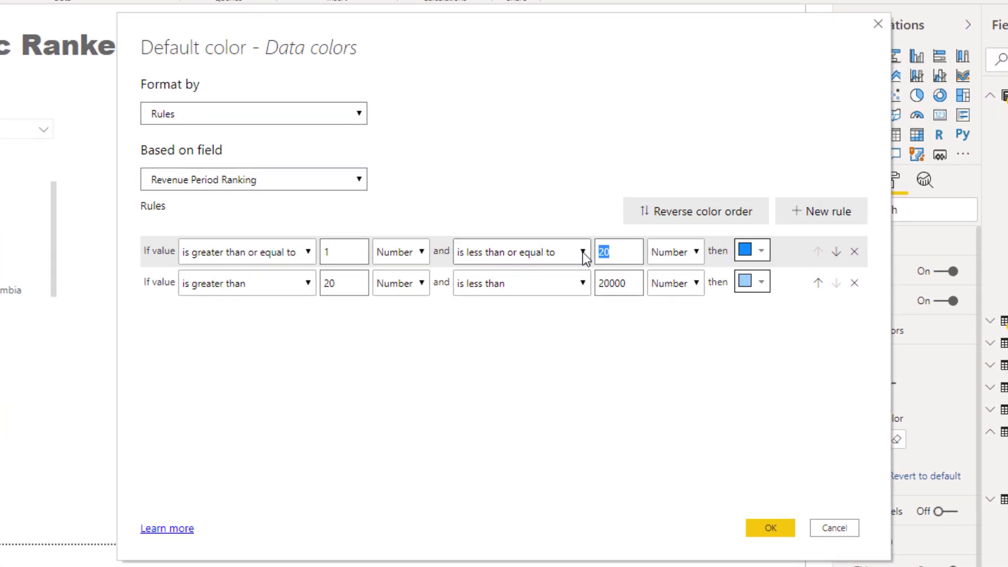
key("BackSpace")
type("200")
left_click_drag(347, 283, 313, 288)
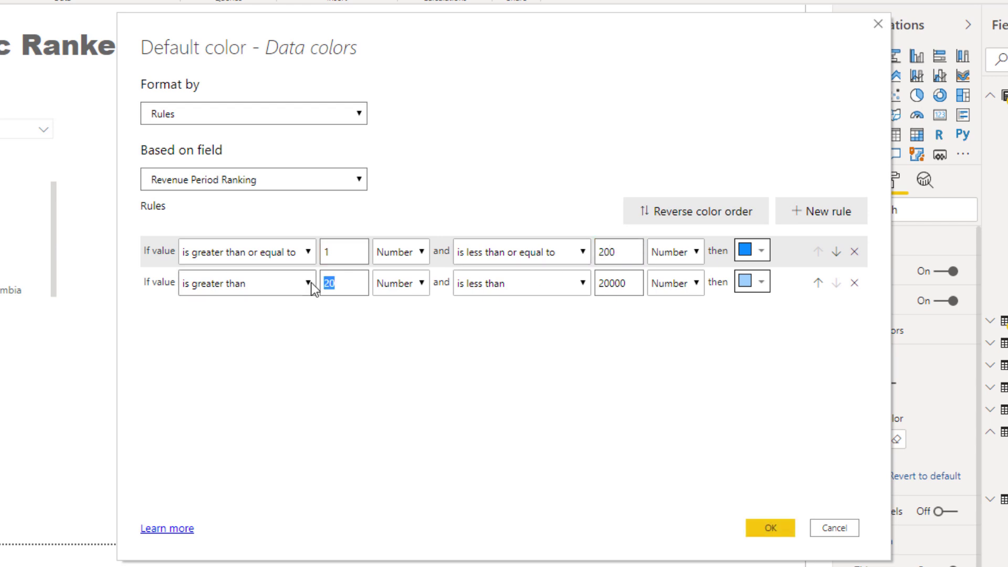
type("200")
left_click(770, 527)
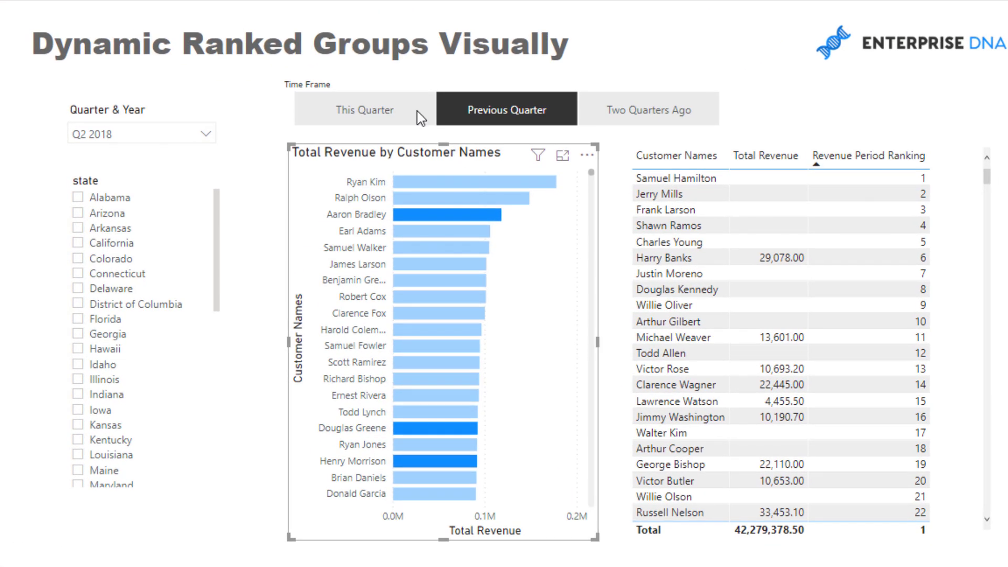
- Set the time frame to Two Quarters Ago and examine which customers are highlighted near the start of the chart
left_click(644, 115)
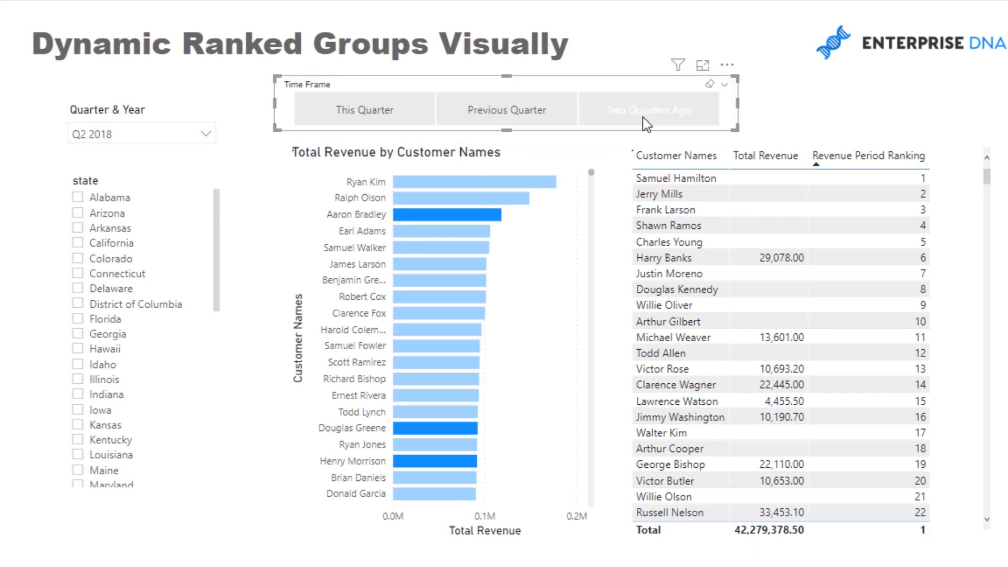
scroll(487, 288, "down", 6)
scroll(487, 288, "up", 3)
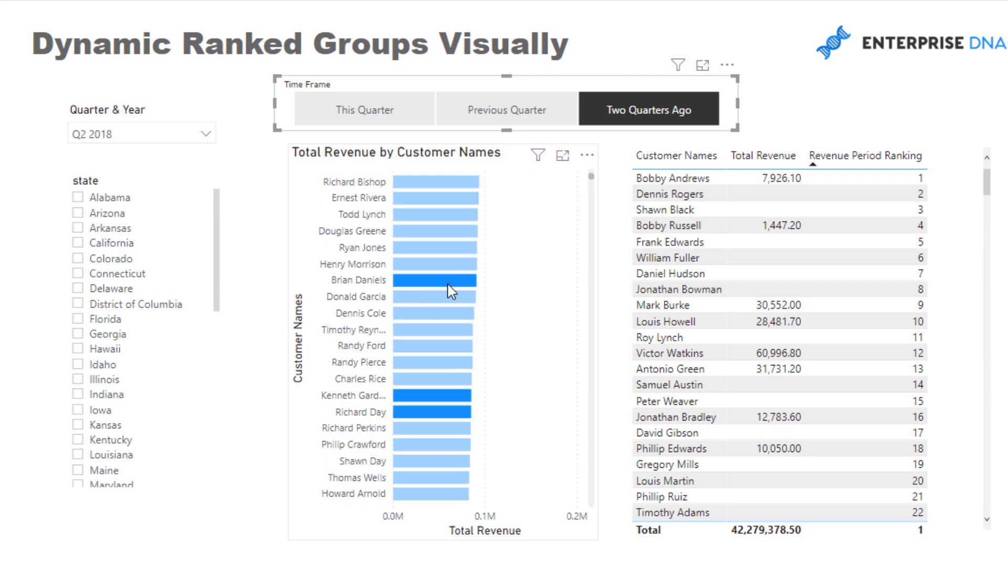
scroll(420, 290, "up", 4)
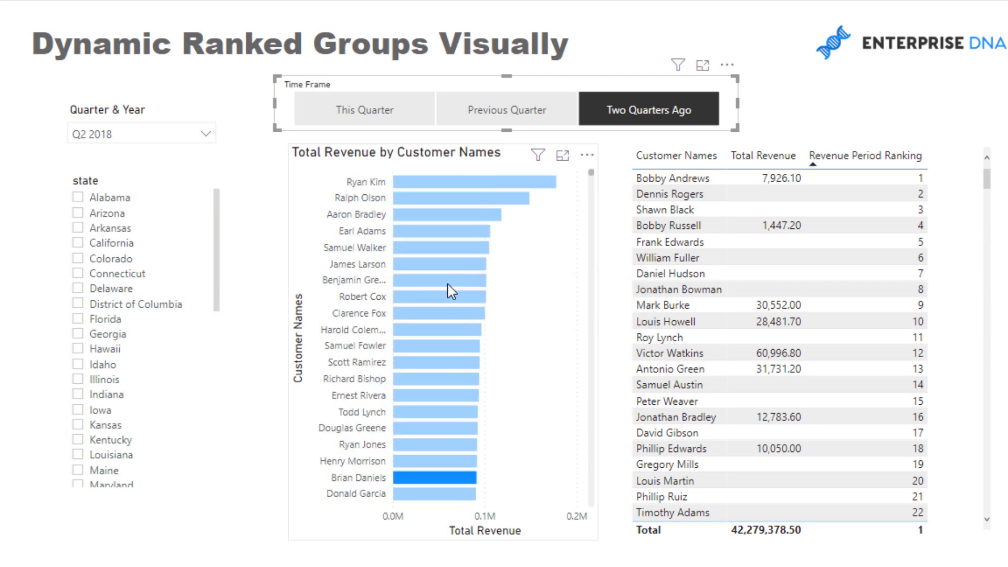
- Compare the highlighted bars for This Quarter with those for Two Quarters Ago throughout the chart, ending on This Quarter
left_click(381, 110)
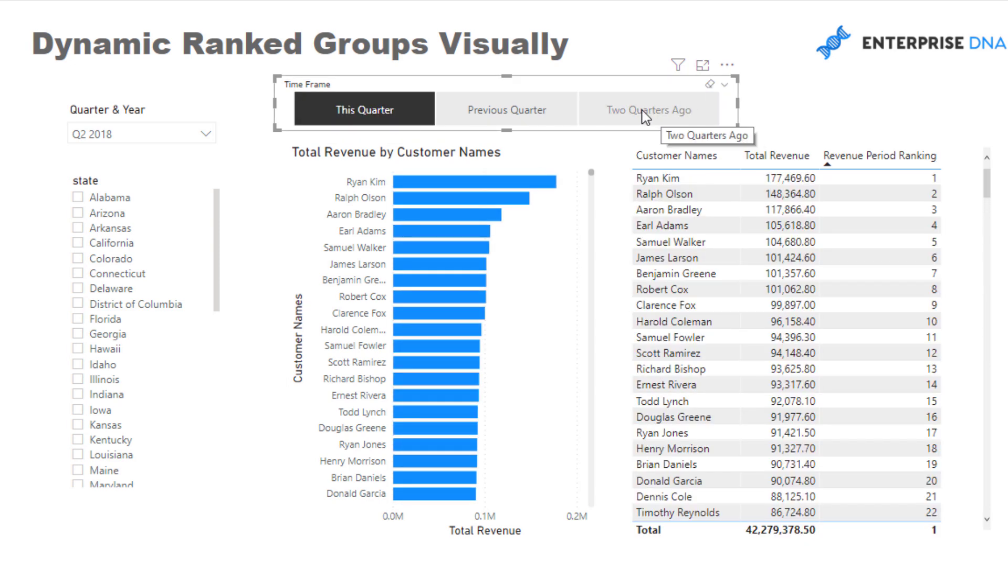
left_click(651, 113)
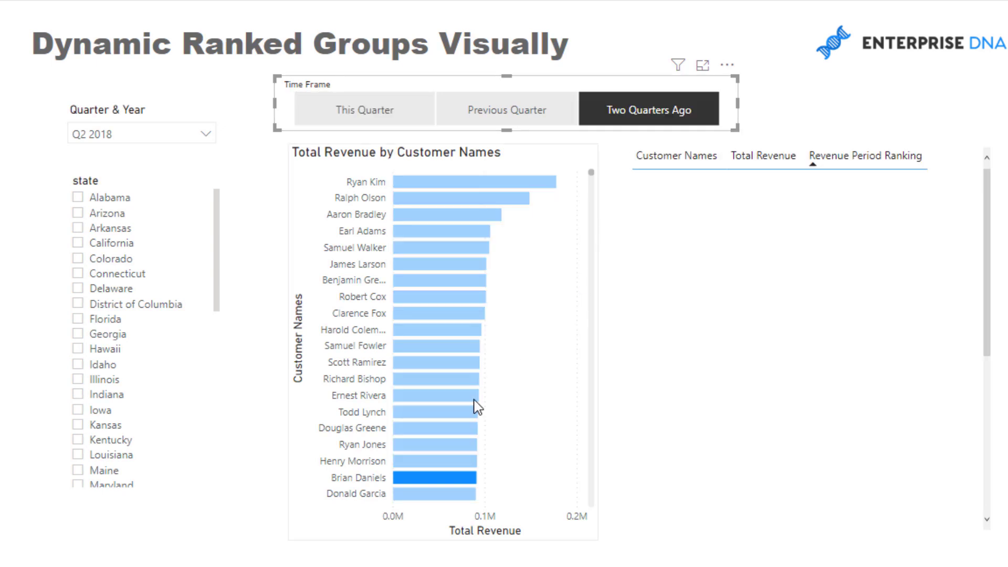
scroll(443, 383, "down", 5)
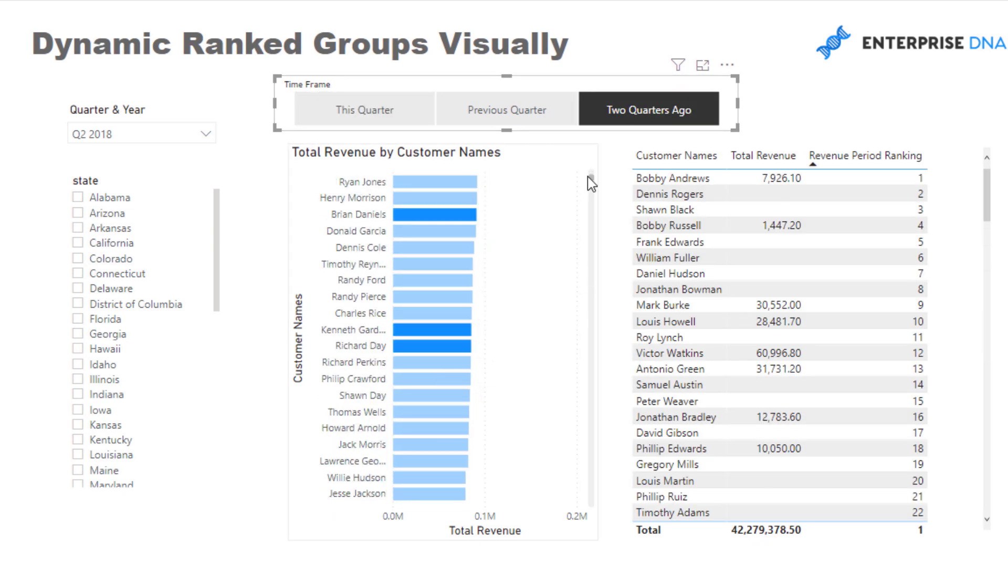
left_click_drag(590, 178, 591, 482)
scroll(479, 401, "up", 3)
left_click(378, 351)
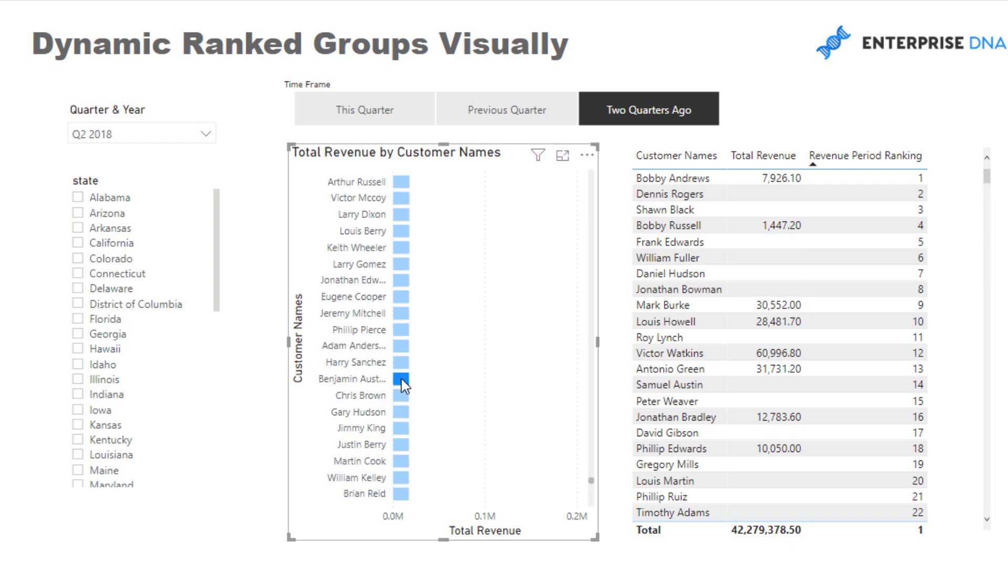
mouse_move(404, 385)
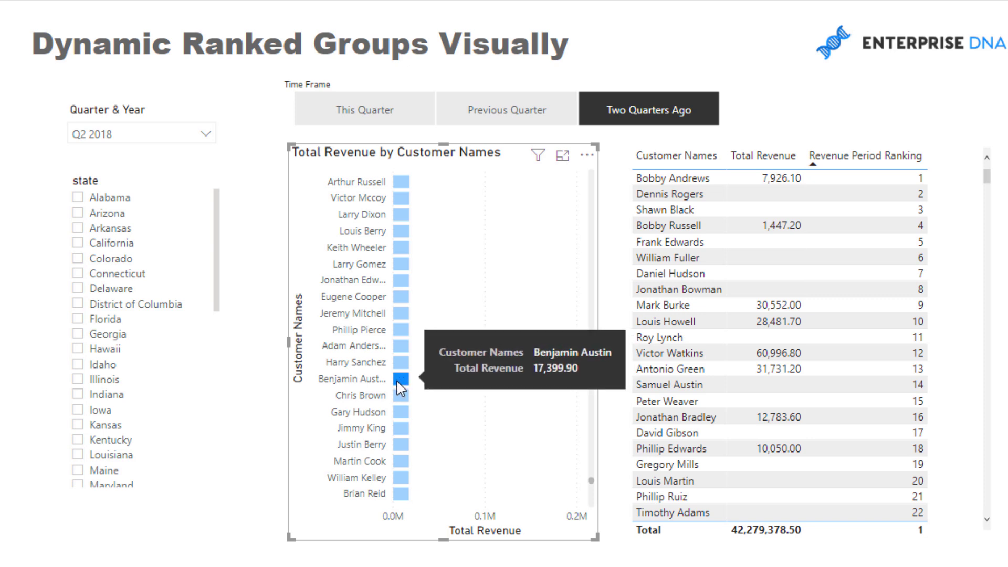
scroll(510, 350, "up", 10)
scroll(510, 351, "up", 10)
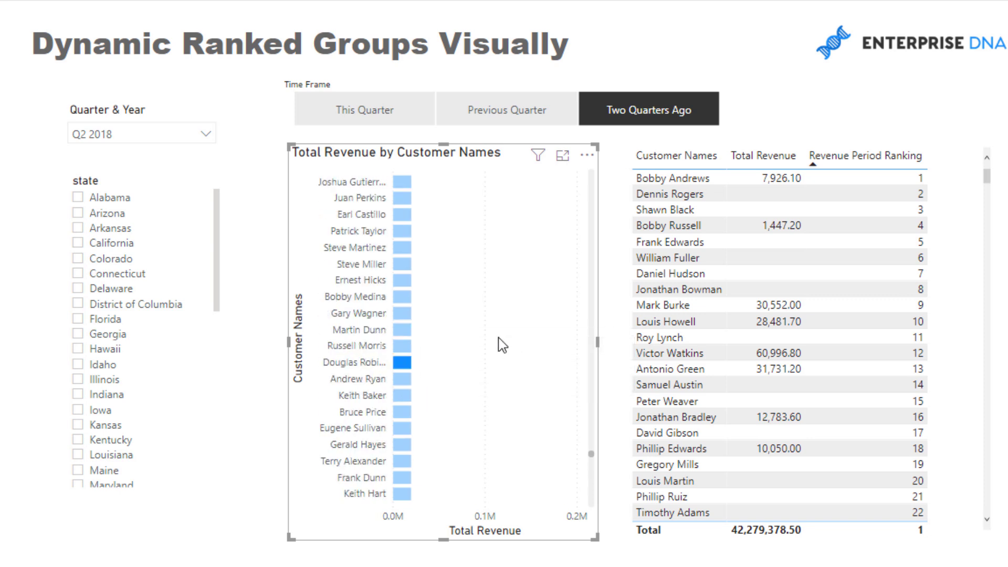
scroll(501, 344, "up", 3)
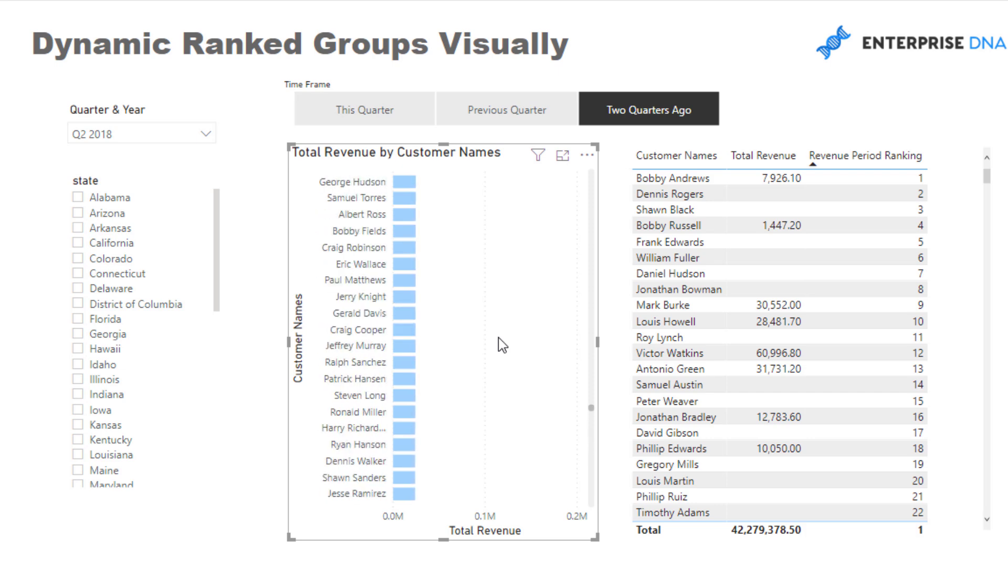
left_click(351, 118)
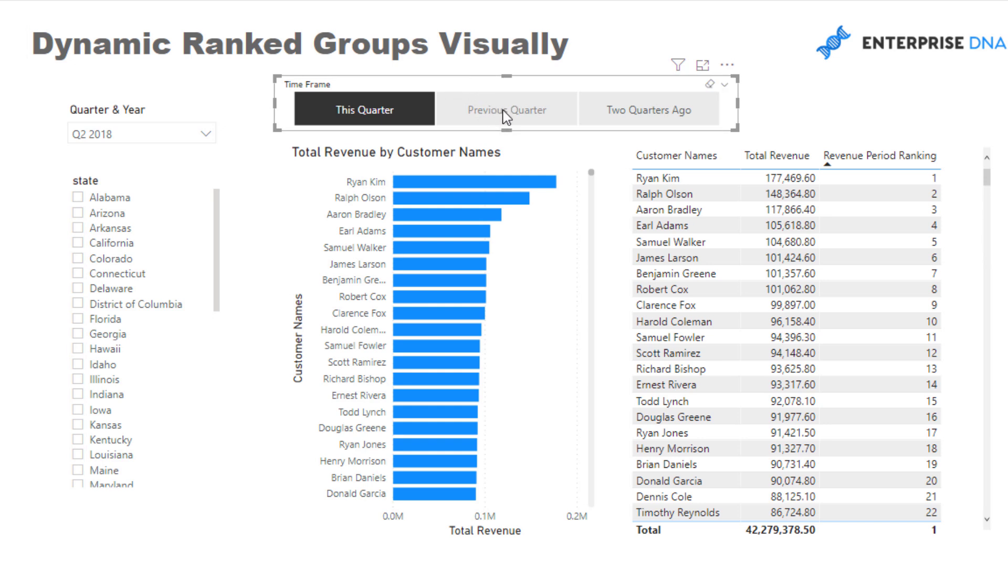
- Switch the time frame to Previous Quarter and to Two Quarters Ago, comparing the highlighted bars and the ranking table
left_click(530, 109)
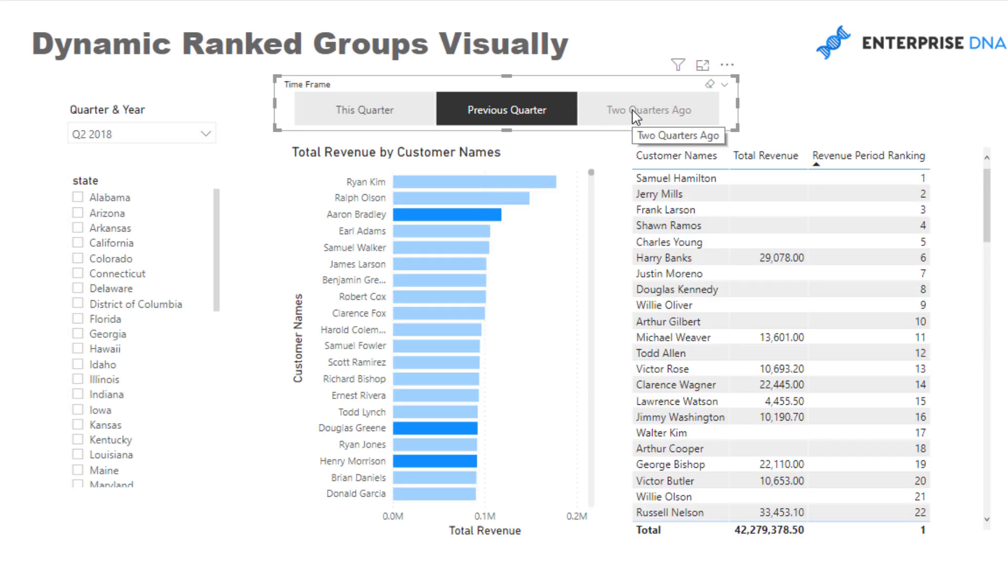
left_click(524, 106)
left_click(524, 107)
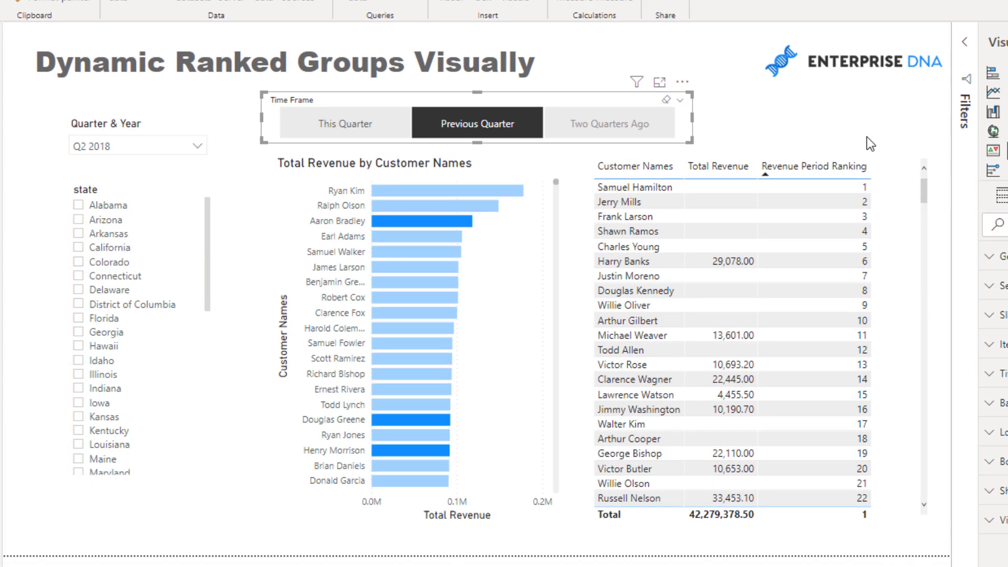
left_click(623, 115)
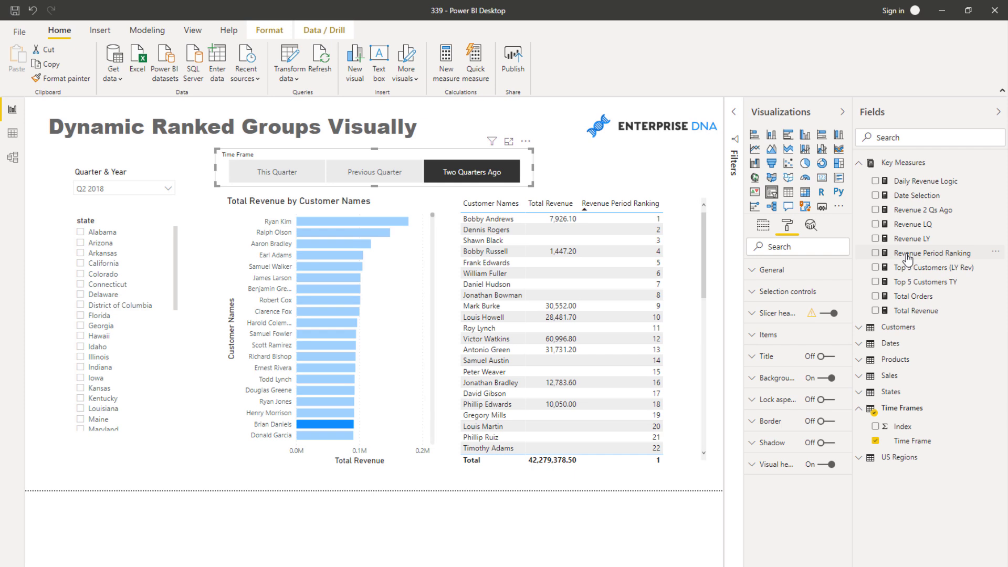
- Review the full DAX formula of the Revenue Period Ranking measure, and collapse the formula again
left_click(906, 254)
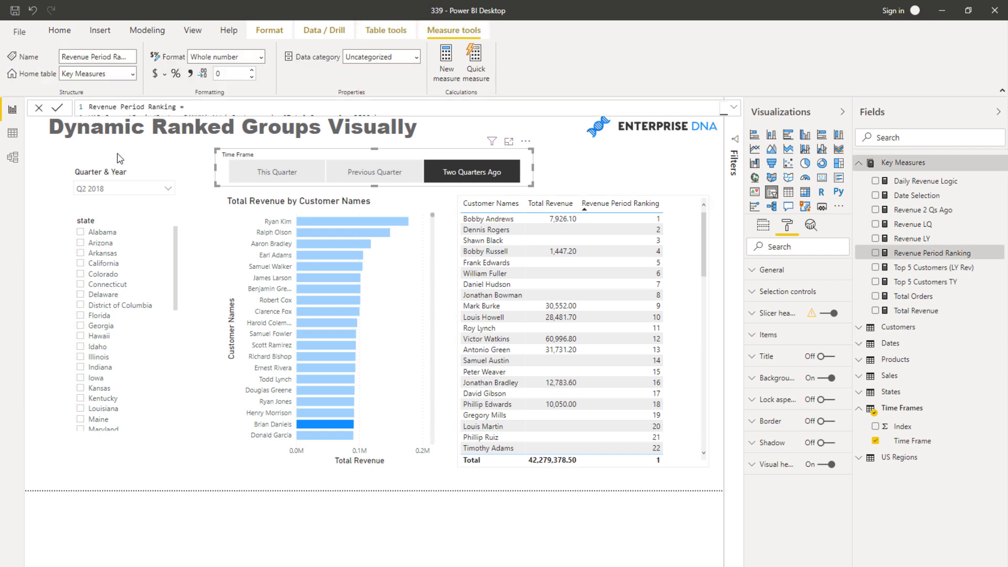
left_click(734, 111)
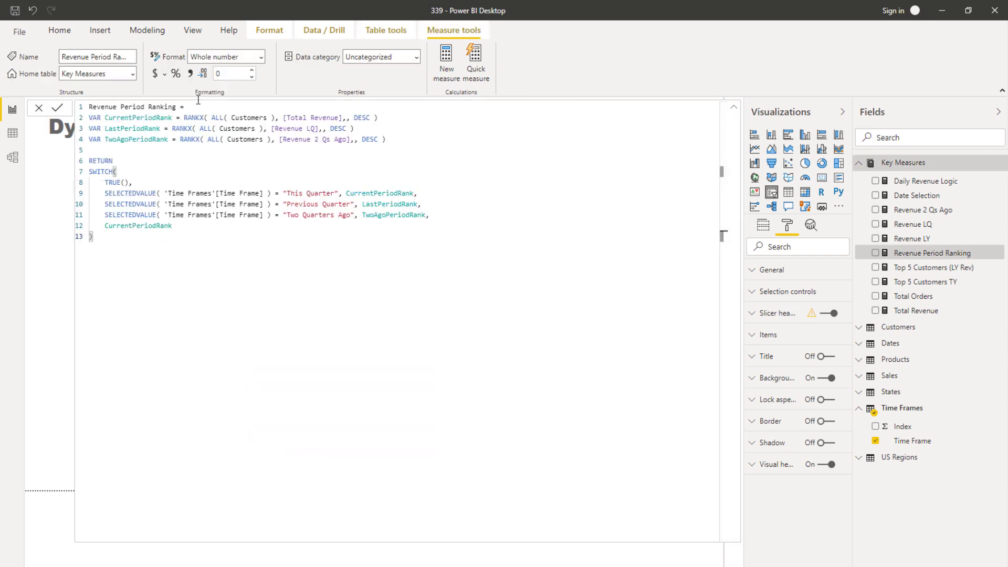
left_click(732, 110)
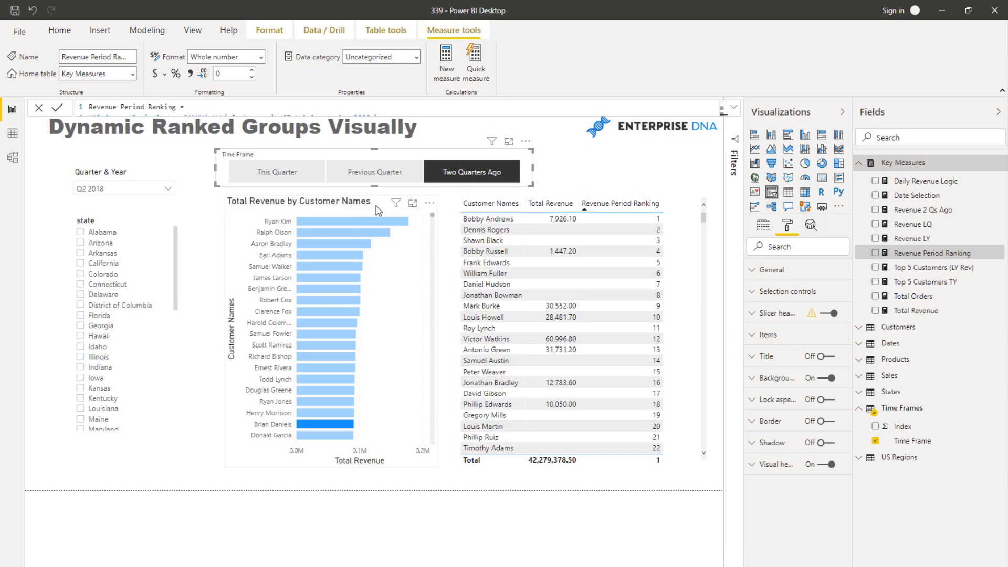
- Leave the measure's formula by selecting the customer revenue bar chart, and set the time frame to This Quarter
left_click(420, 315)
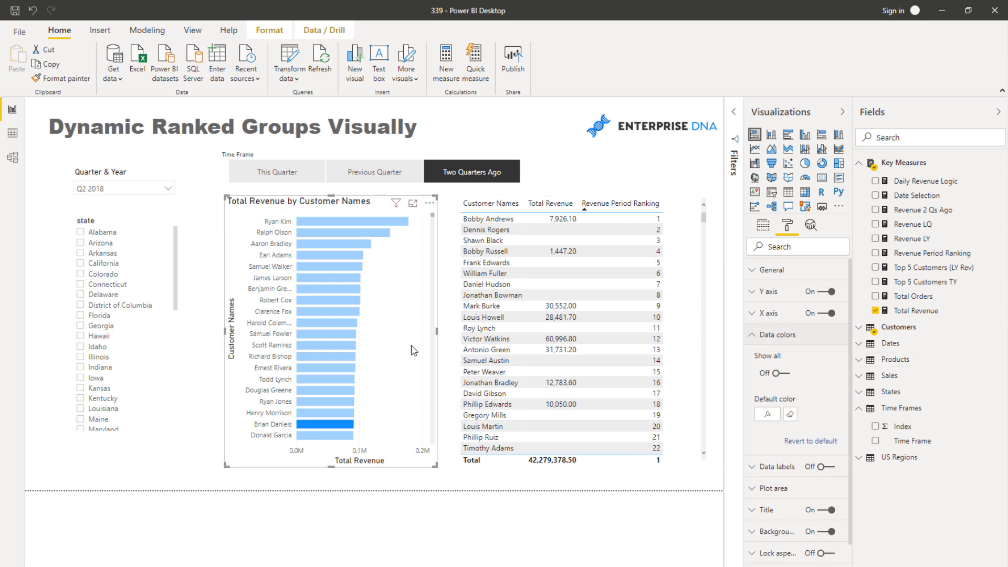
left_click(290, 172)
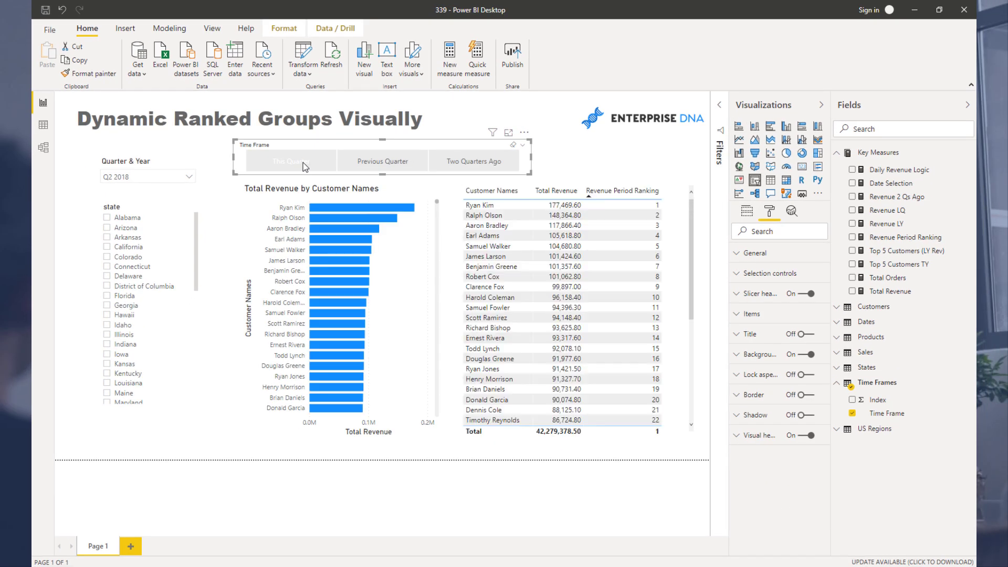